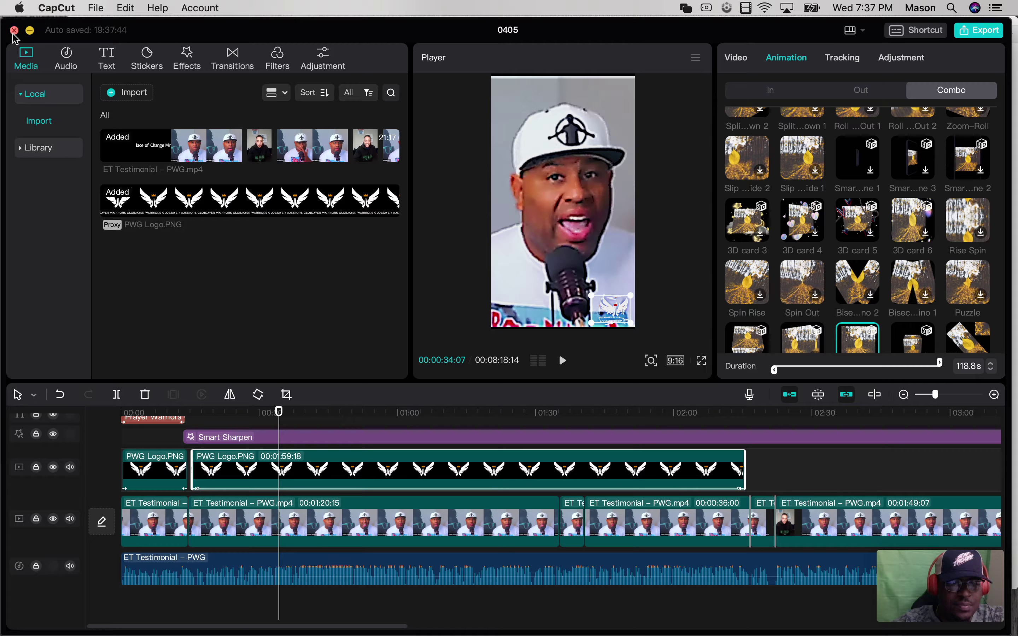
# Close project 0405, reopen the CapCut home window and create a new project
pyautogui.click(13, 32)
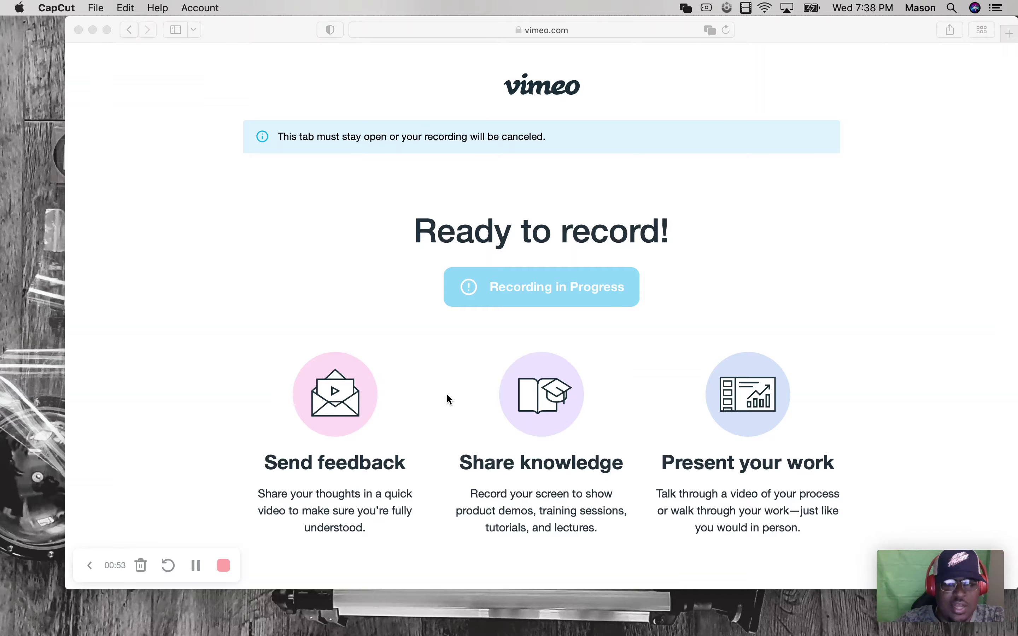
pyautogui.moveTo(558, 635)
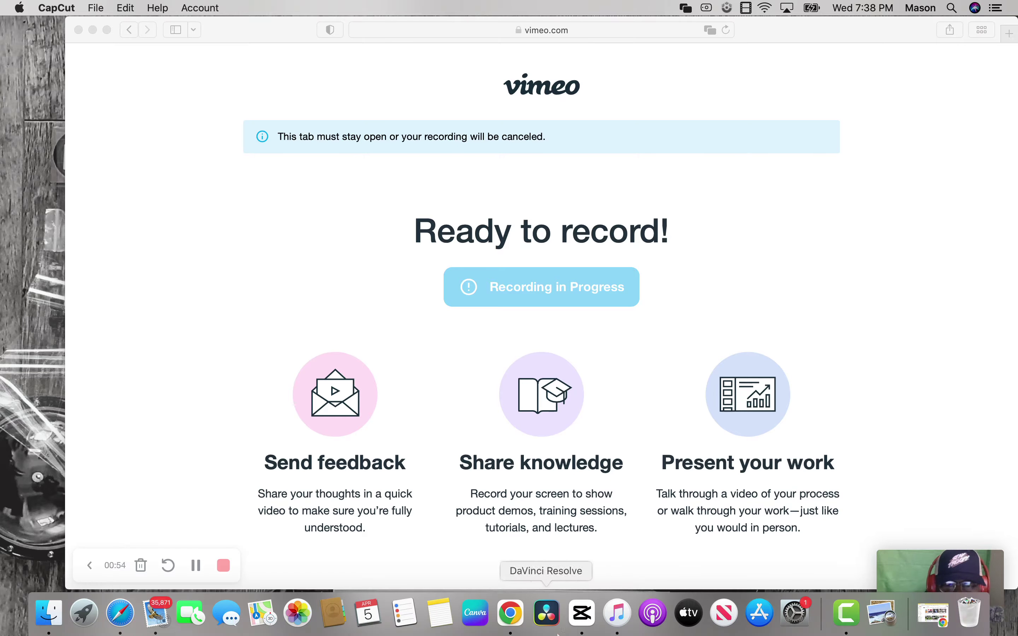
pyautogui.click(587, 627)
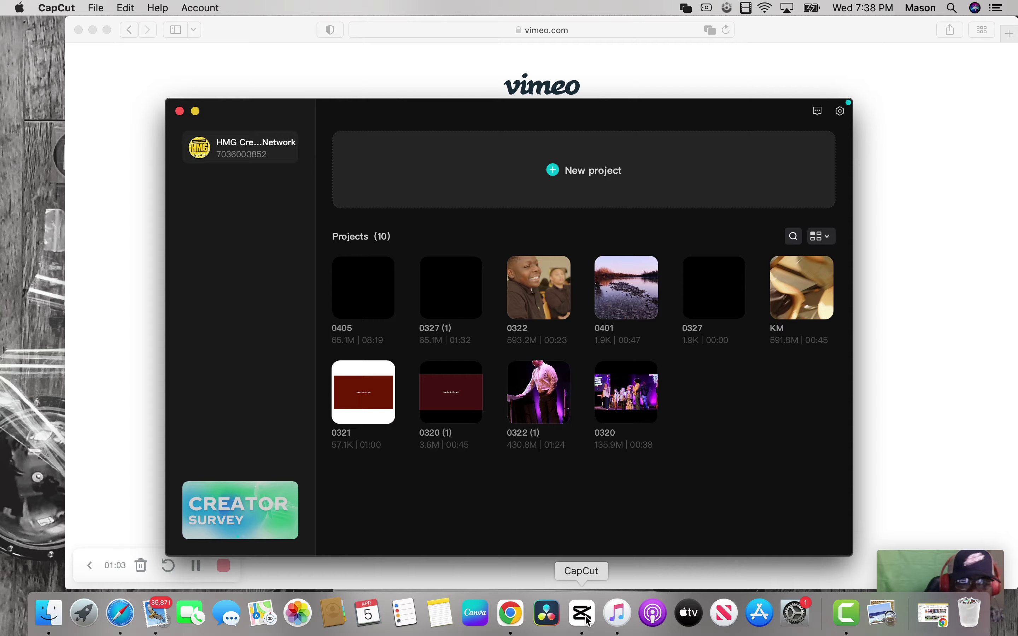
pyautogui.click(551, 170)
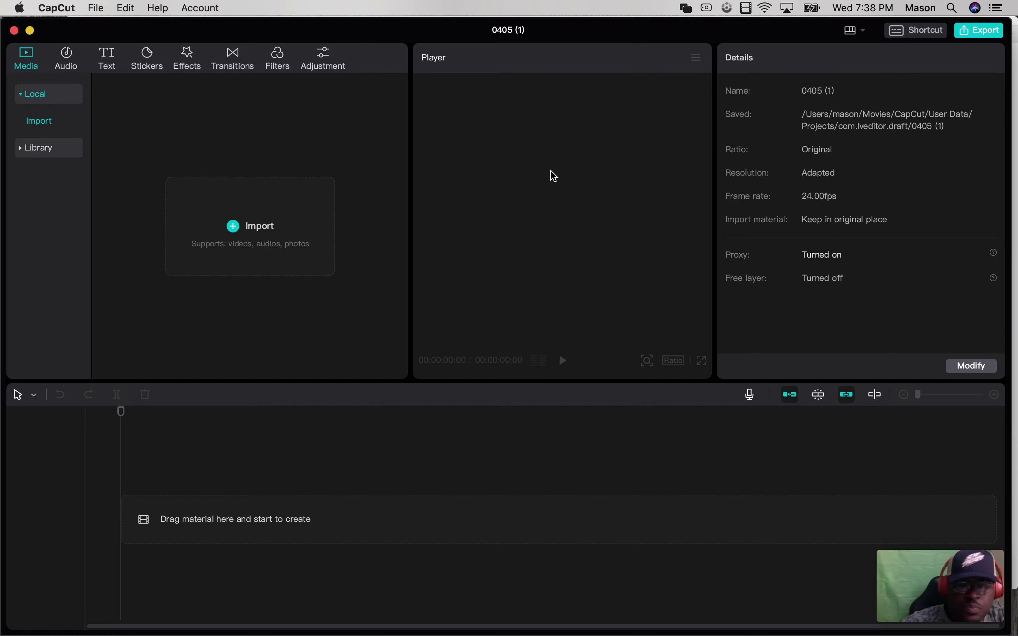
# Import ET Testimonial - PWG.mp4 from Downloads and place it at the start of the timeline
pyautogui.click(259, 258)
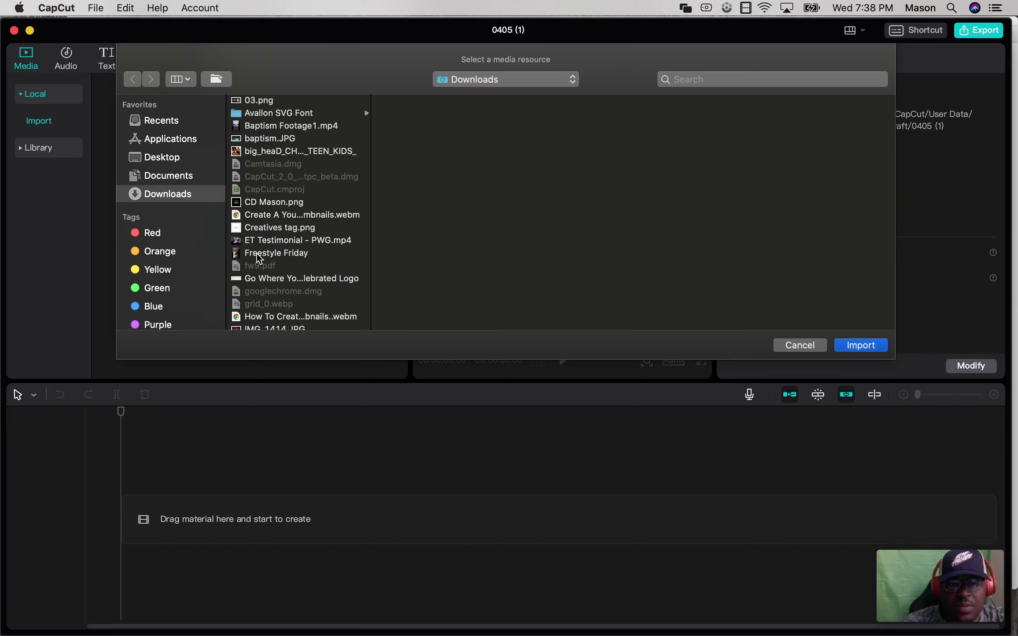
pyautogui.click(799, 346)
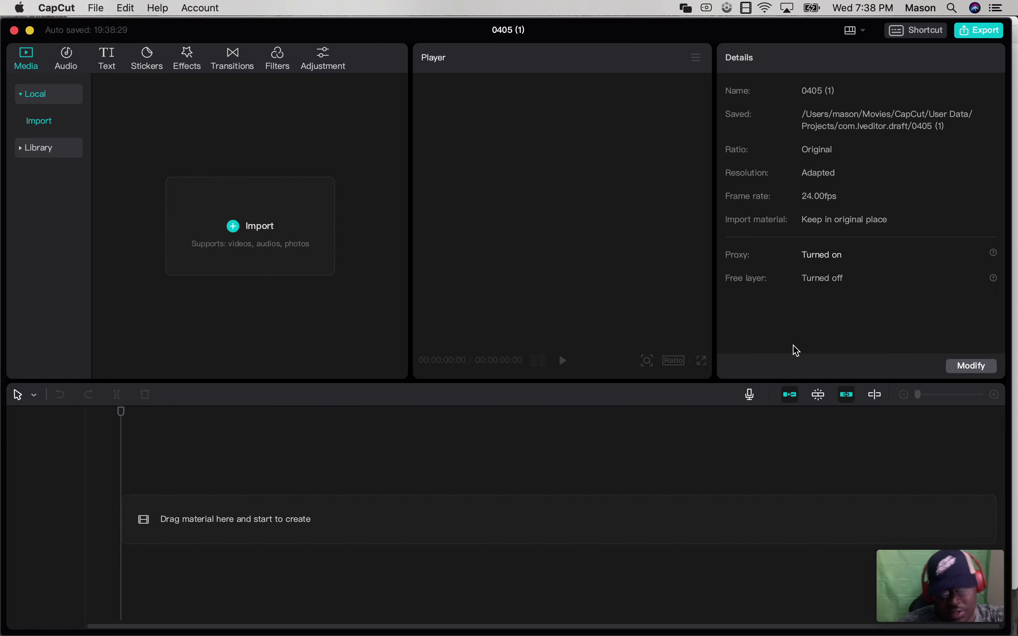
pyautogui.click(243, 234)
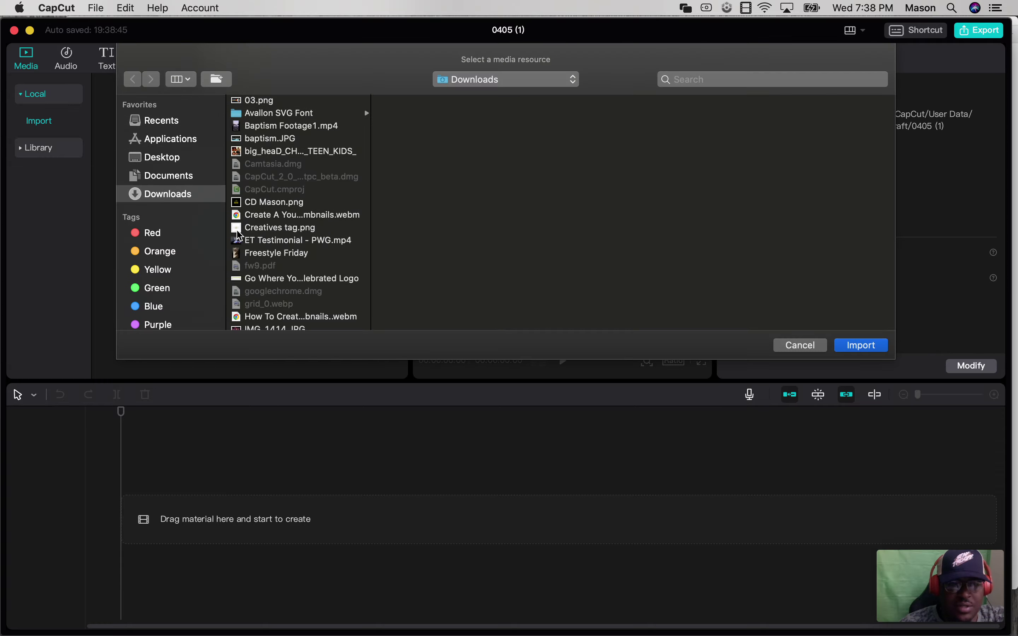
pyautogui.scroll(-1, 283, 250)
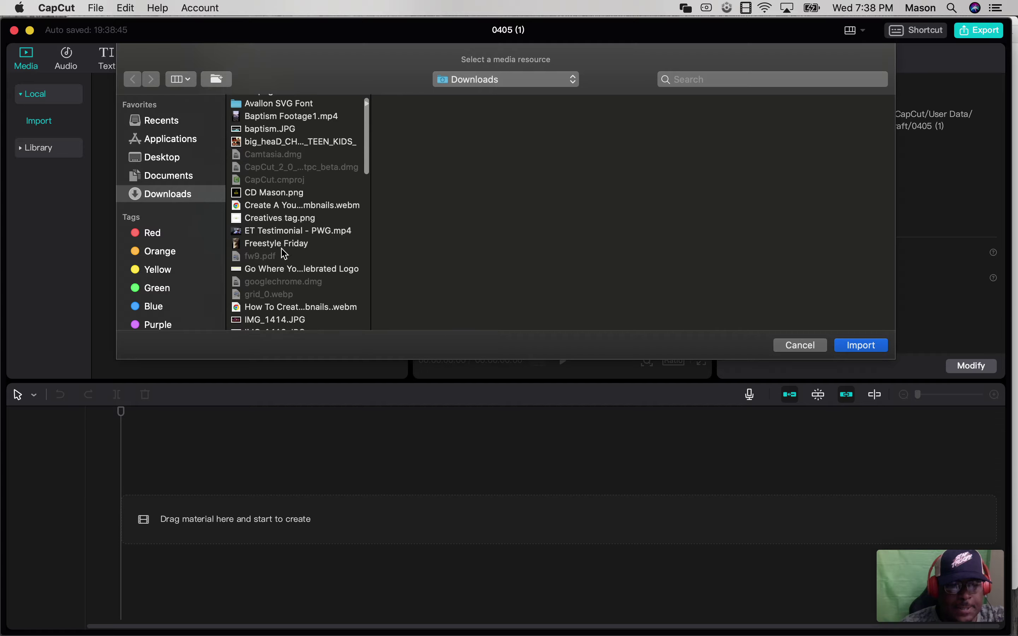
pyautogui.scroll(1, 282, 248)
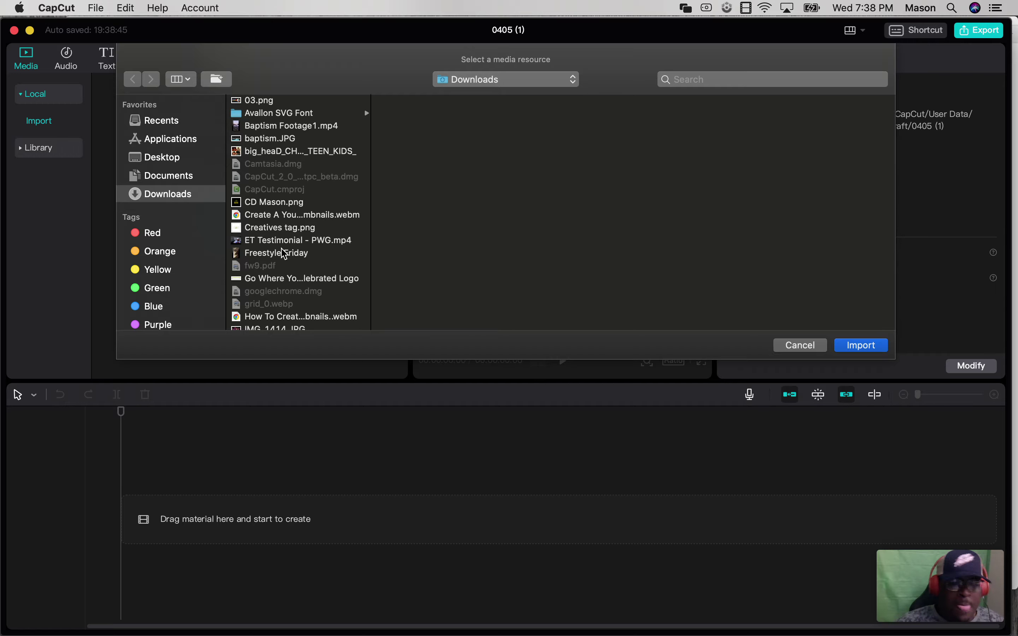
pyautogui.doubleClick(283, 241)
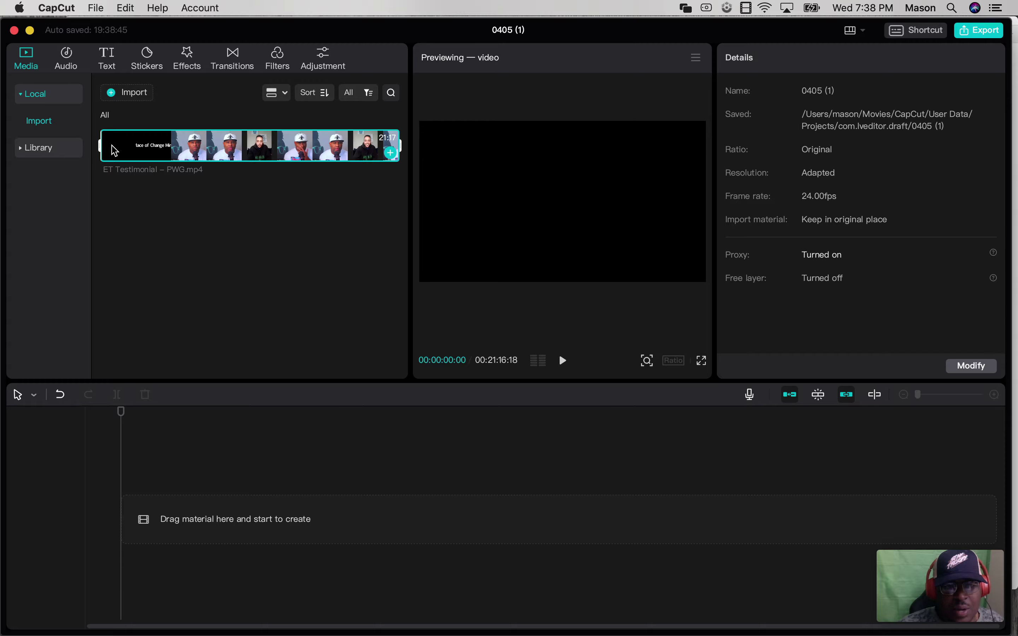
pyautogui.moveTo(127, 159); pyautogui.dragTo(127, 524)
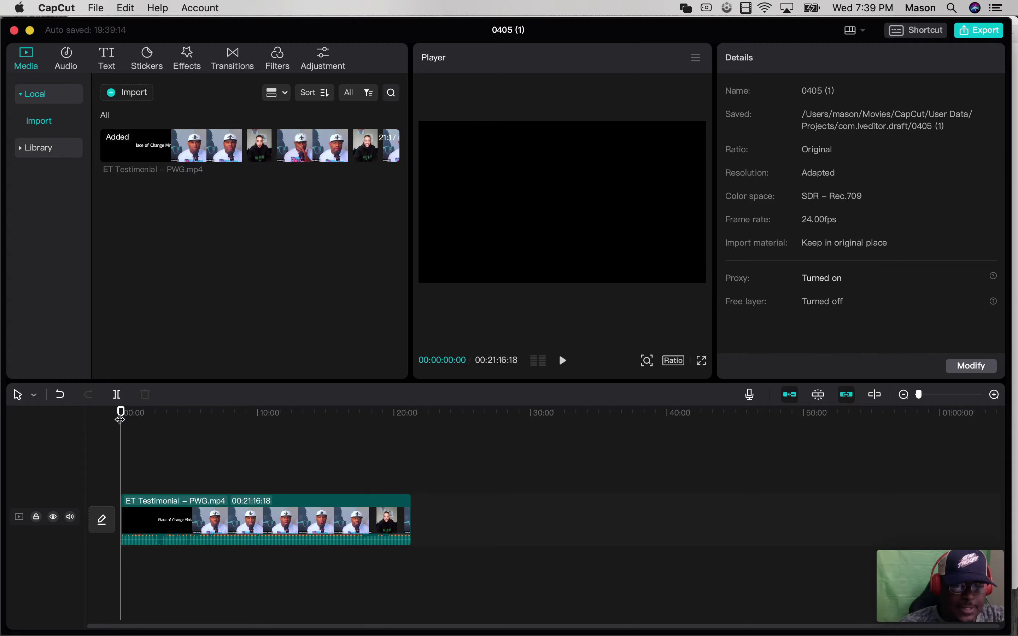
# Split the clip at 00:07:27:07, where the speaker in the white cap is on screen, and delete everything before the cut
pyautogui.moveTo(119, 415); pyautogui.dragTo(183, 429)
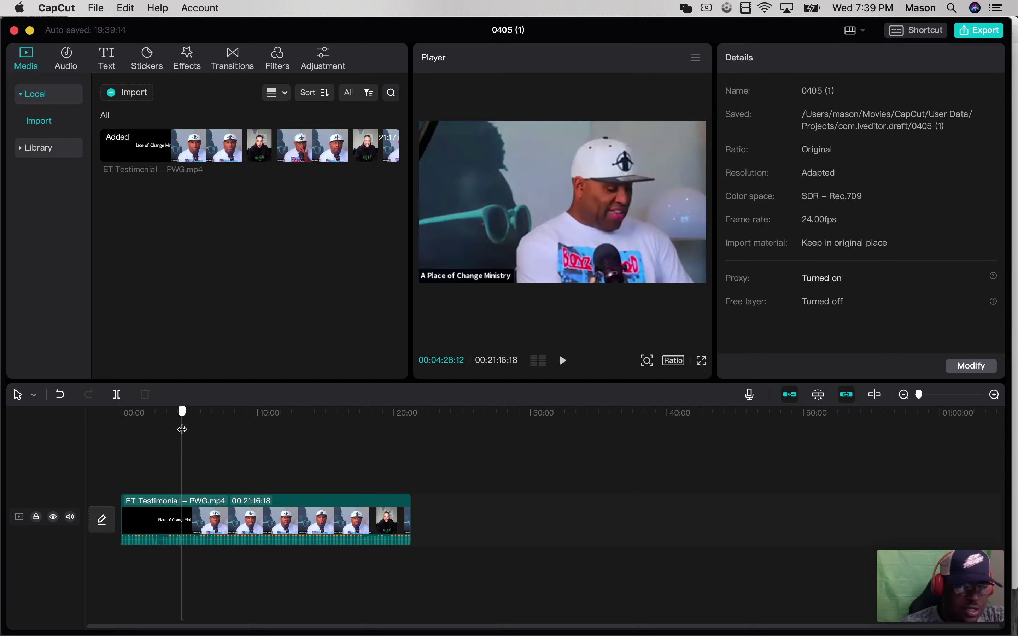
pyautogui.moveTo(183, 429); pyautogui.dragTo(183, 429)
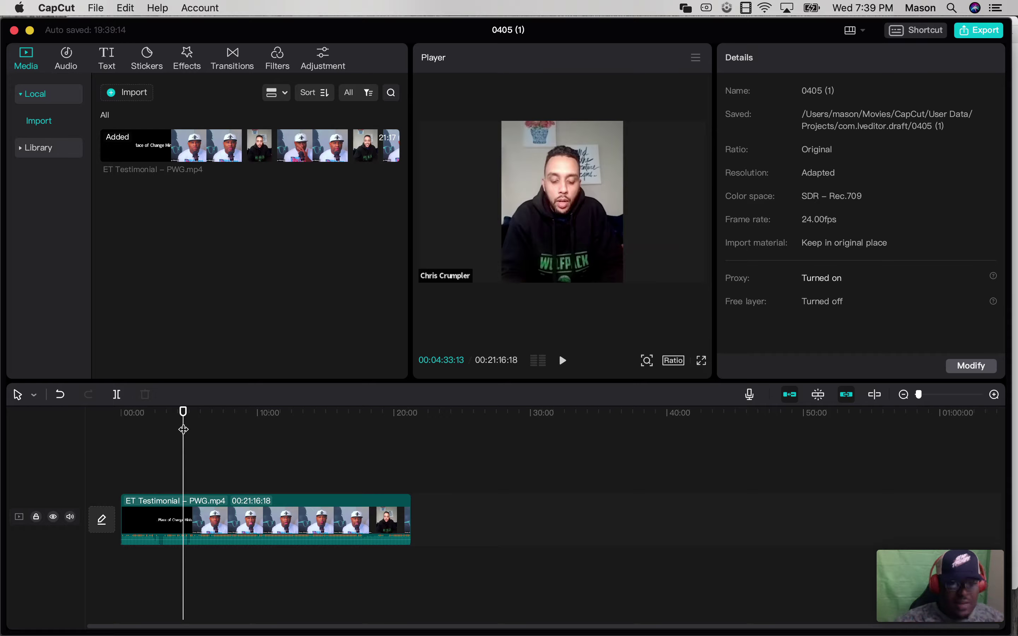
pyautogui.press('space')
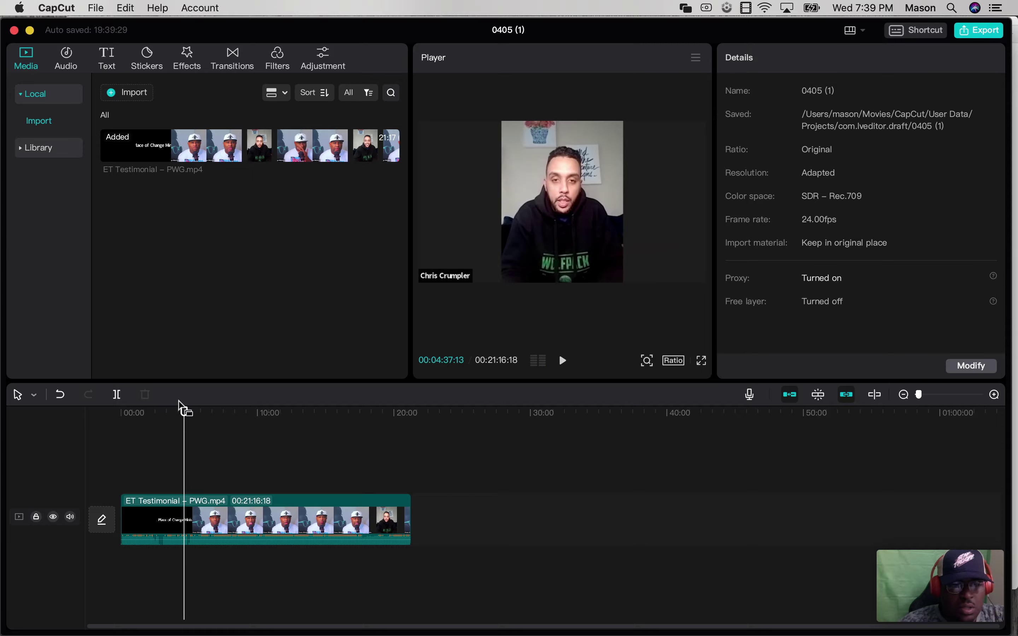
pyautogui.moveTo(183, 410); pyautogui.dragTo(223, 417)
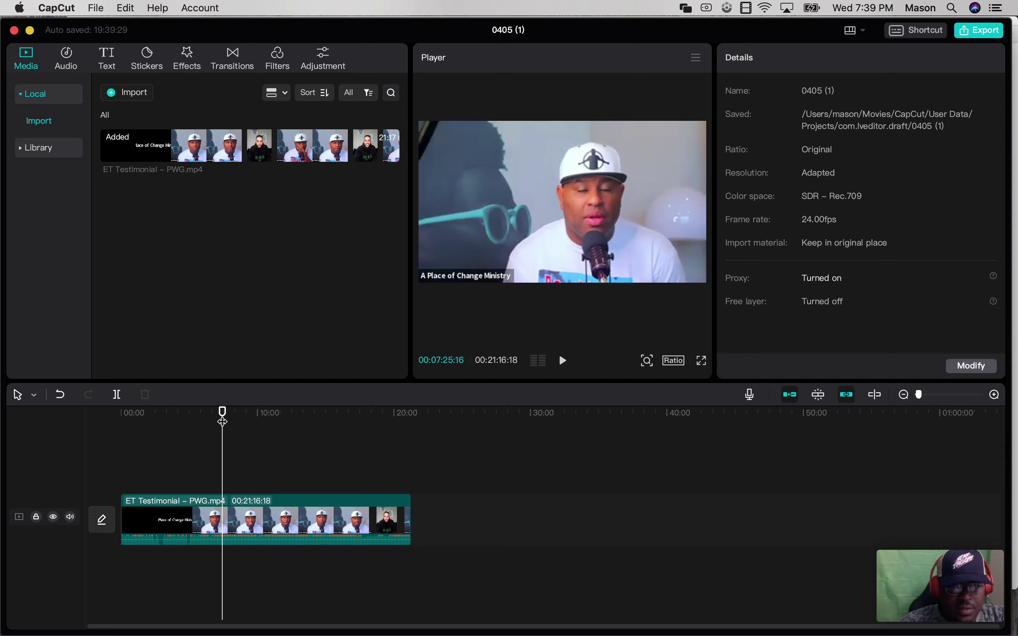
pyautogui.press('space')
pyautogui.press('space')
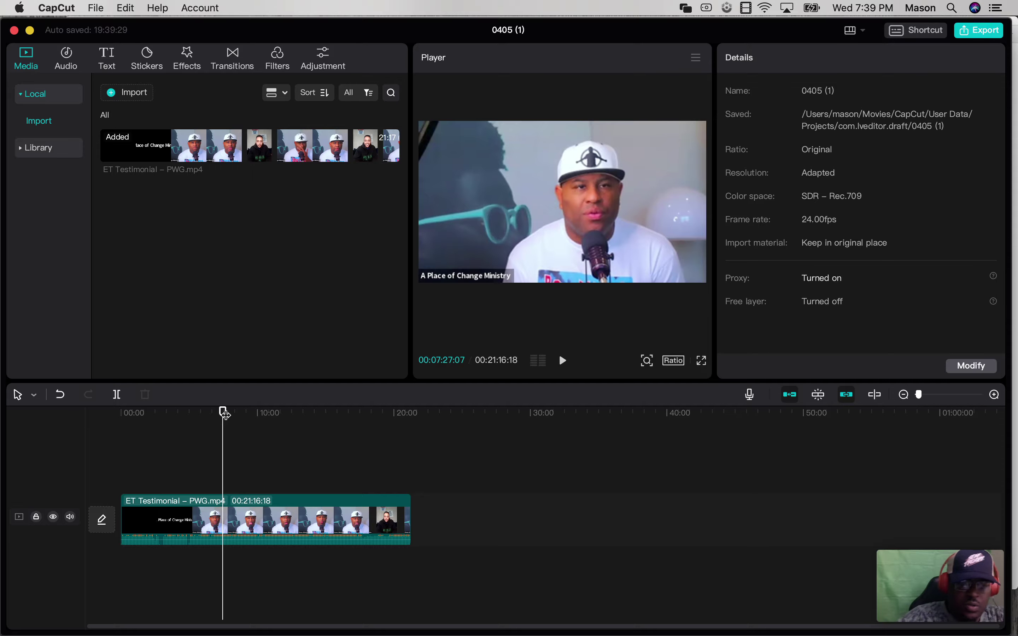
pyautogui.press('super+b')
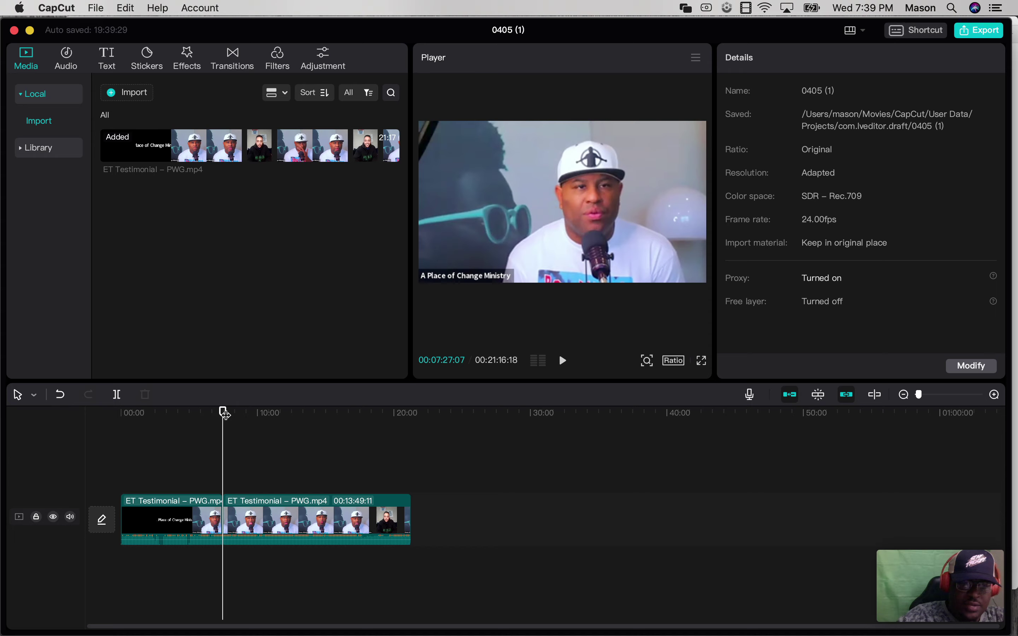
pyautogui.click(185, 520)
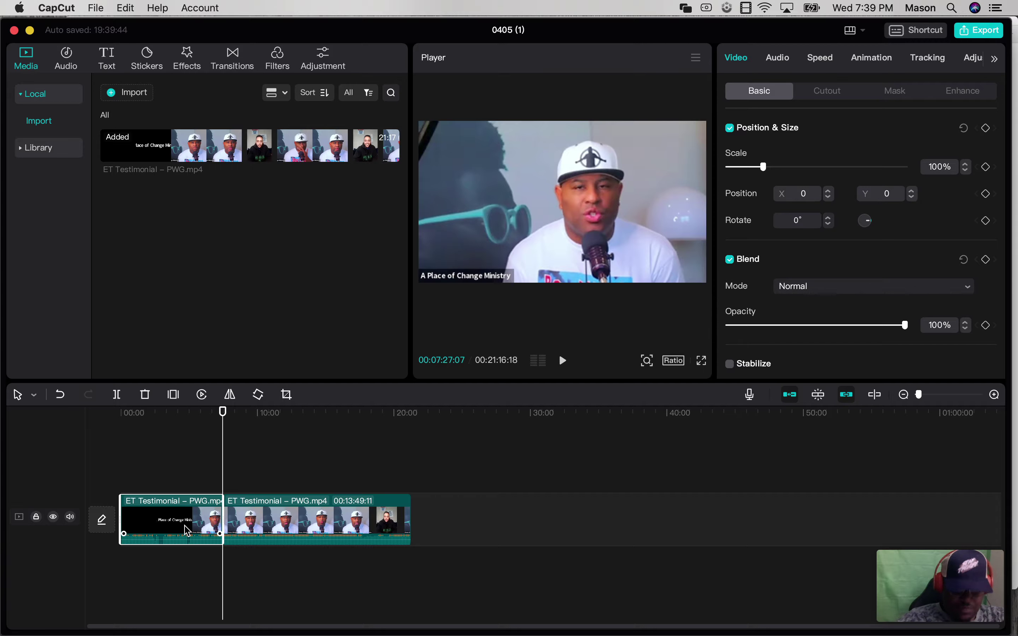
pyautogui.press('Delete')
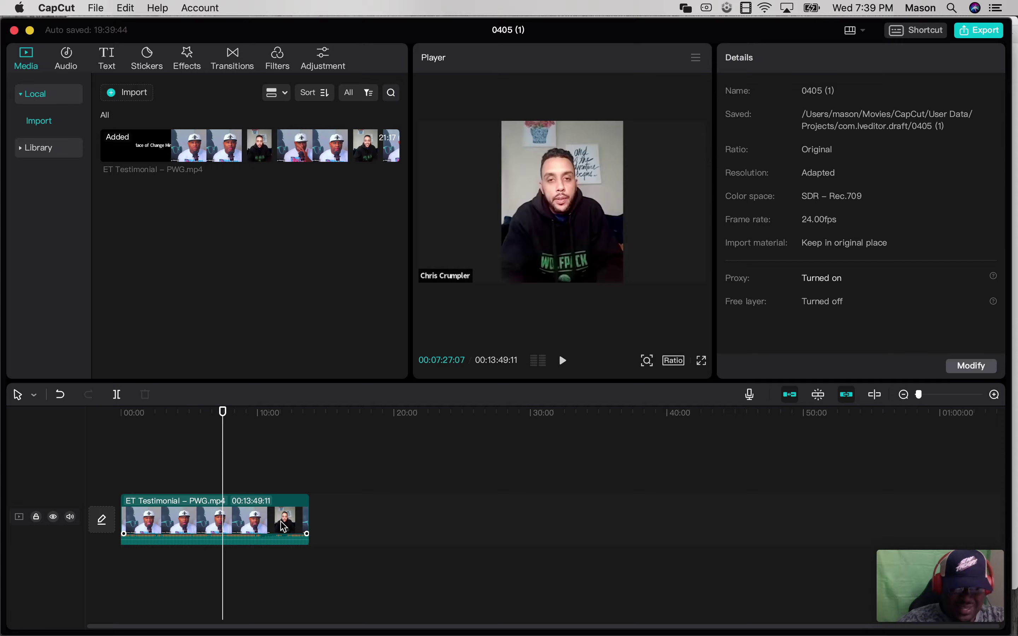
# Split the timeline clip at 00:00:24:05, where the picture switches to the man in the black hoodie
pyautogui.moveTo(222, 413); pyautogui.dragTo(177, 419)
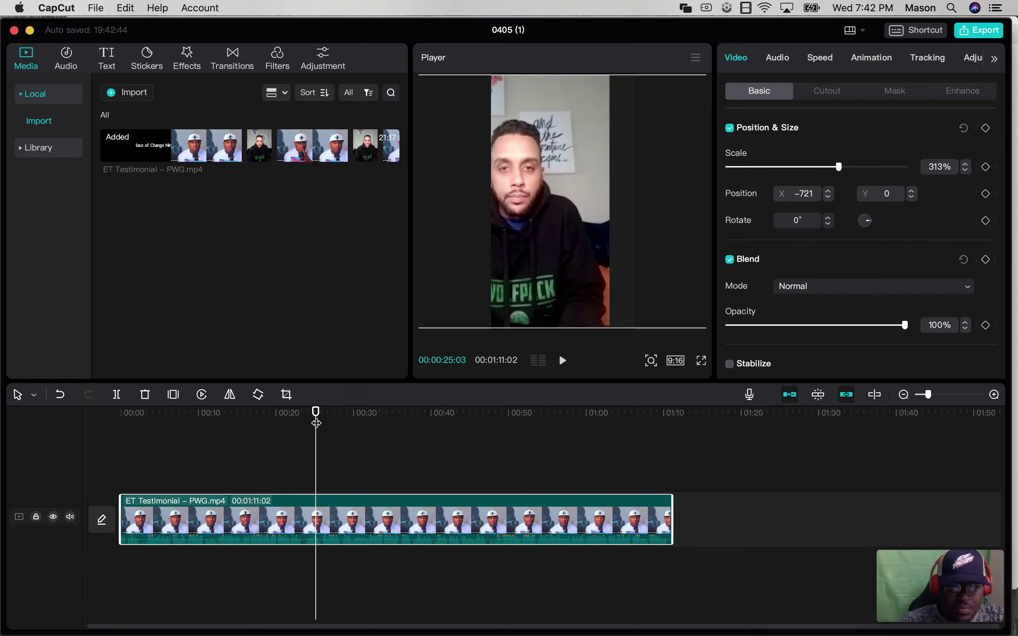
pyautogui.moveTo(317, 413); pyautogui.dragTo(297, 415)
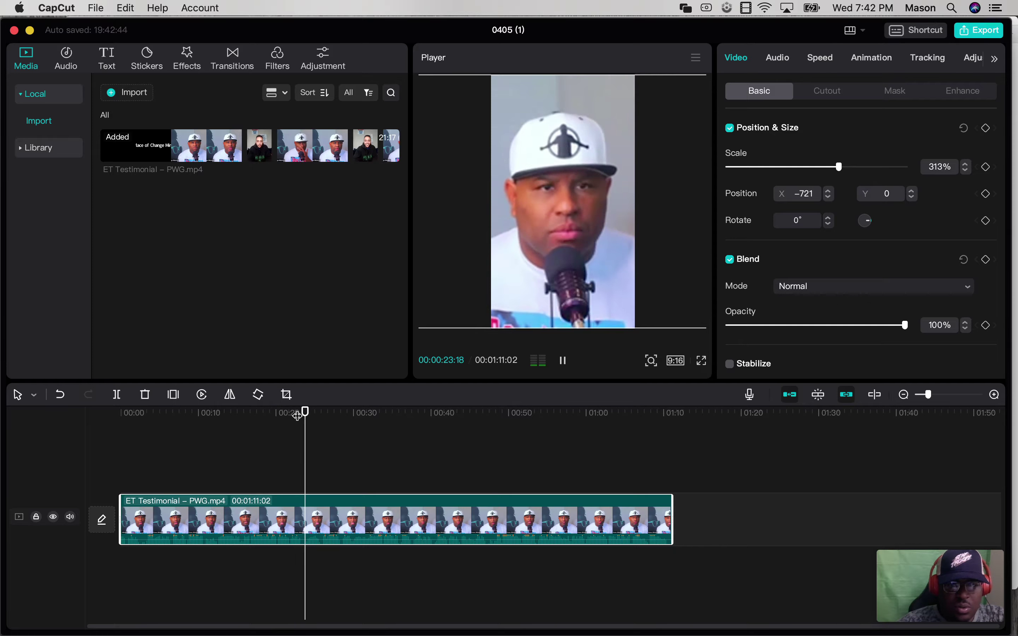
pyautogui.press('space')
pyautogui.press('Left')
pyautogui.press('Left')
pyautogui.press('Left')
pyautogui.press('Left')
pyautogui.press('Left')
pyautogui.press('Left')
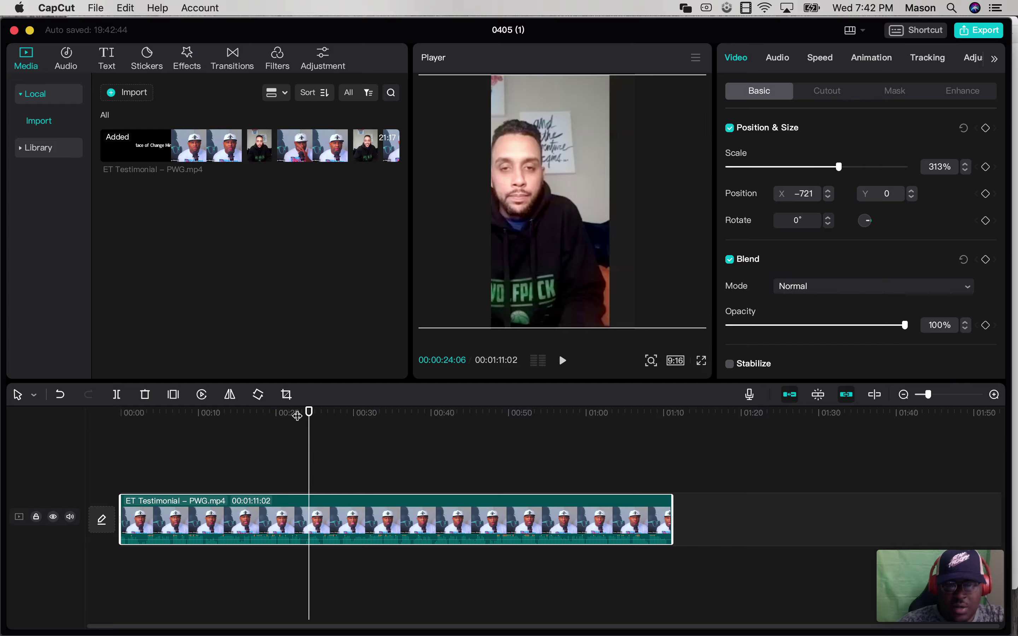
pyautogui.press('Right')
pyautogui.press('Right')
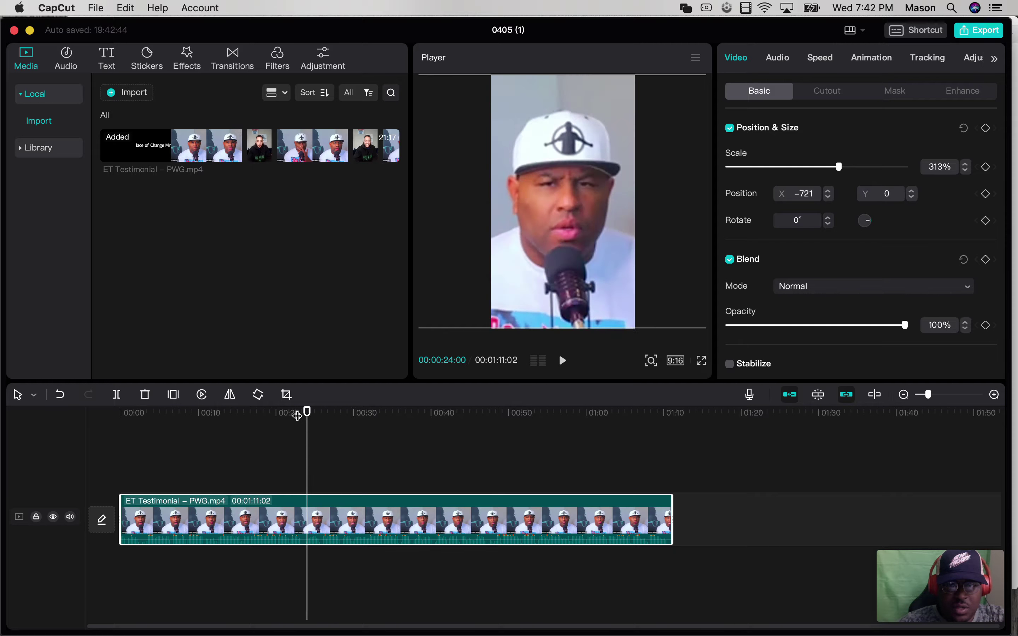
pyautogui.press('Right')
pyautogui.press('Right')
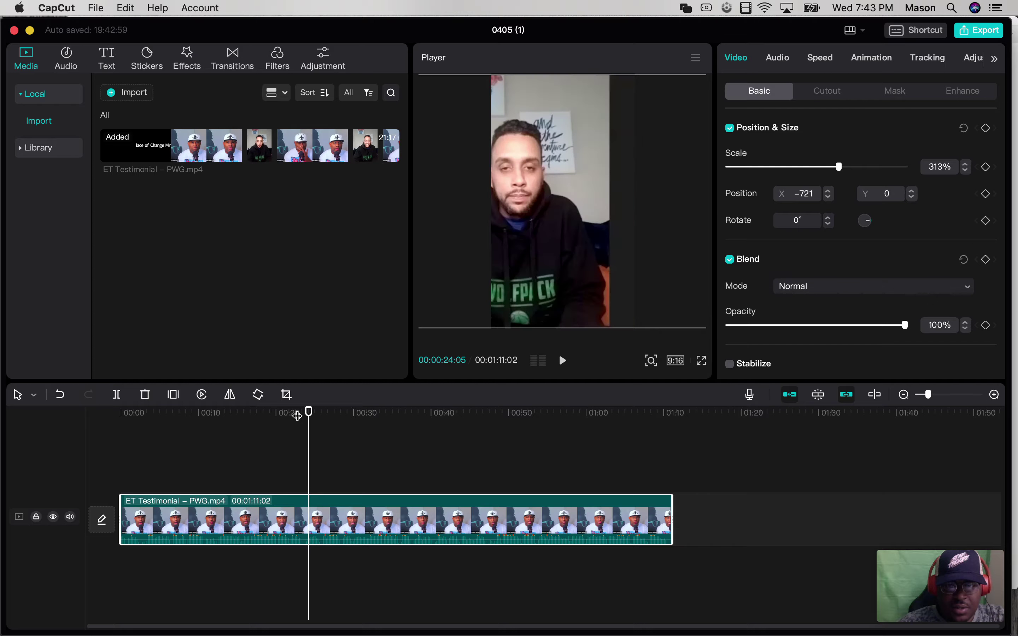
pyautogui.press('super+b')
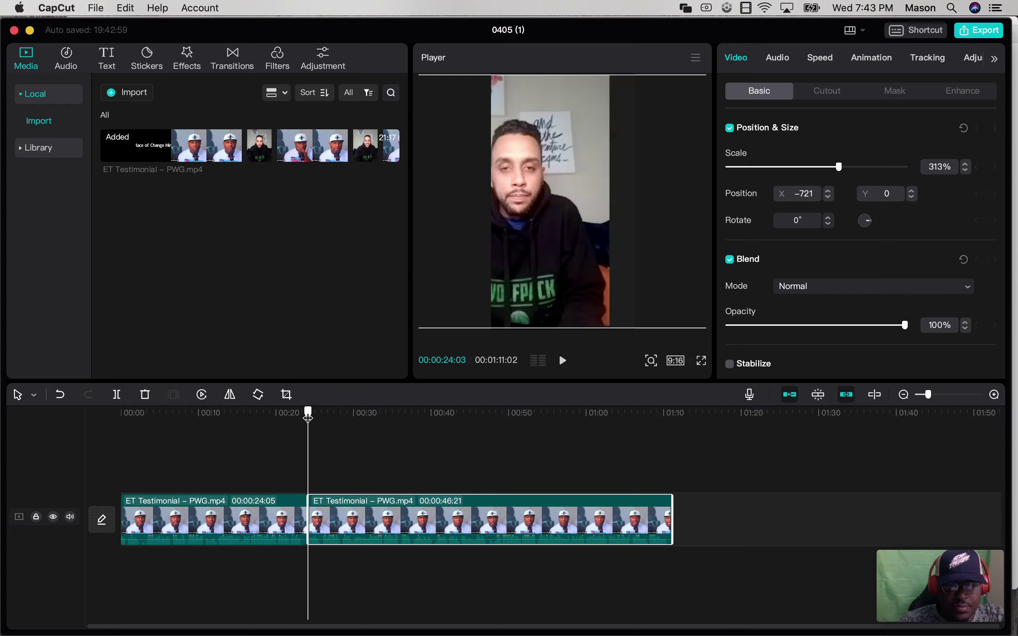
# Split the second segment at 00:00:26:22, at the end of the shot of the man in the black hoodie
pyautogui.moveTo(308, 415); pyautogui.dragTo(329, 416)
pyautogui.moveTo(329, 415); pyautogui.dragTo(329, 414)
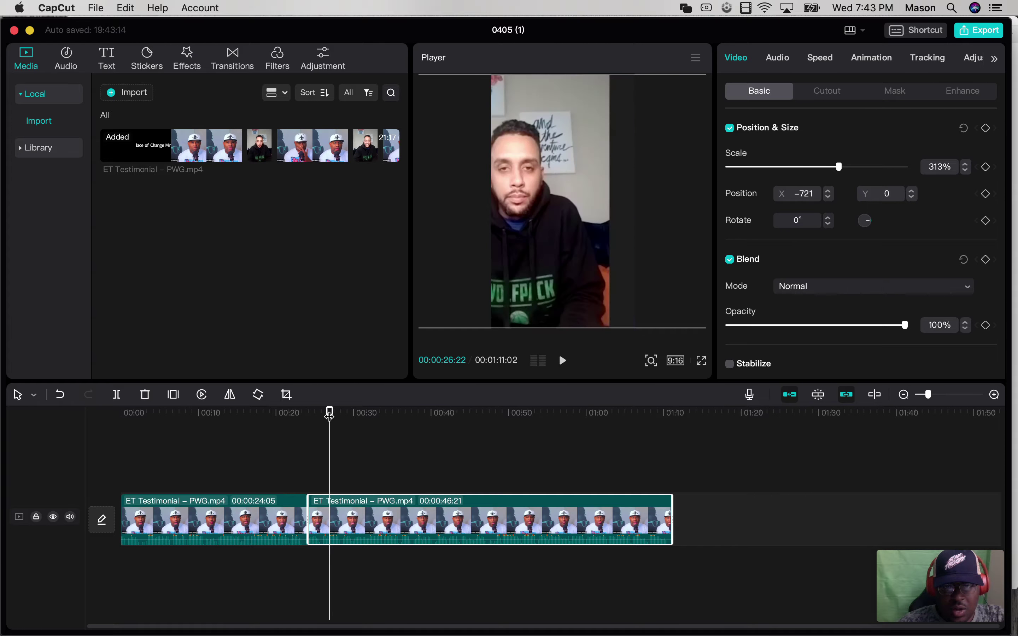
pyautogui.press('super+b')
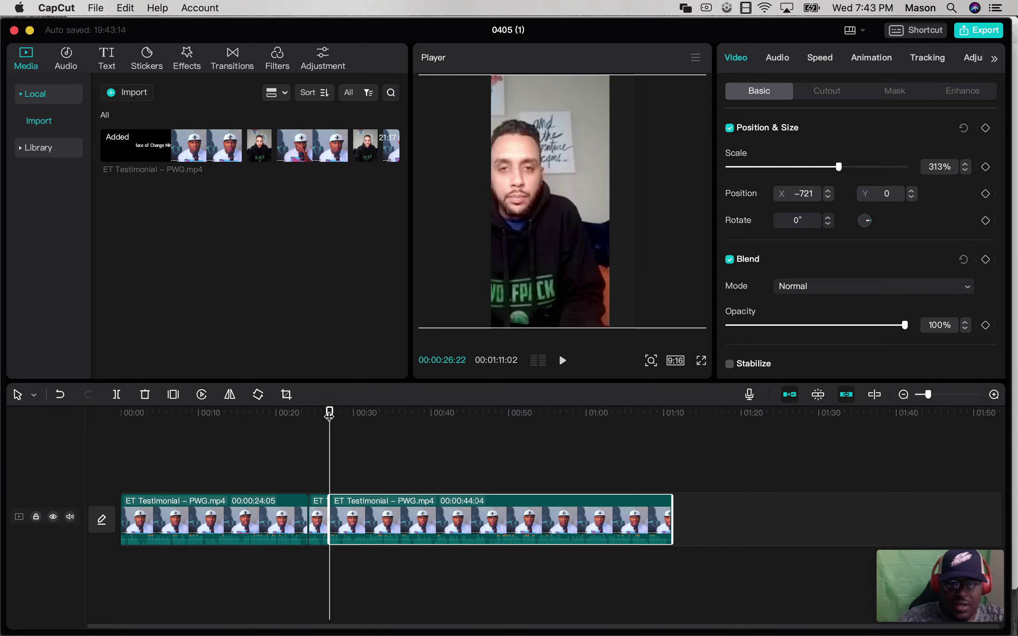
# Reposition the short middle segment to X 0 so the man in the hoodie is centred in the vertical frame
pyautogui.click(287, 529)
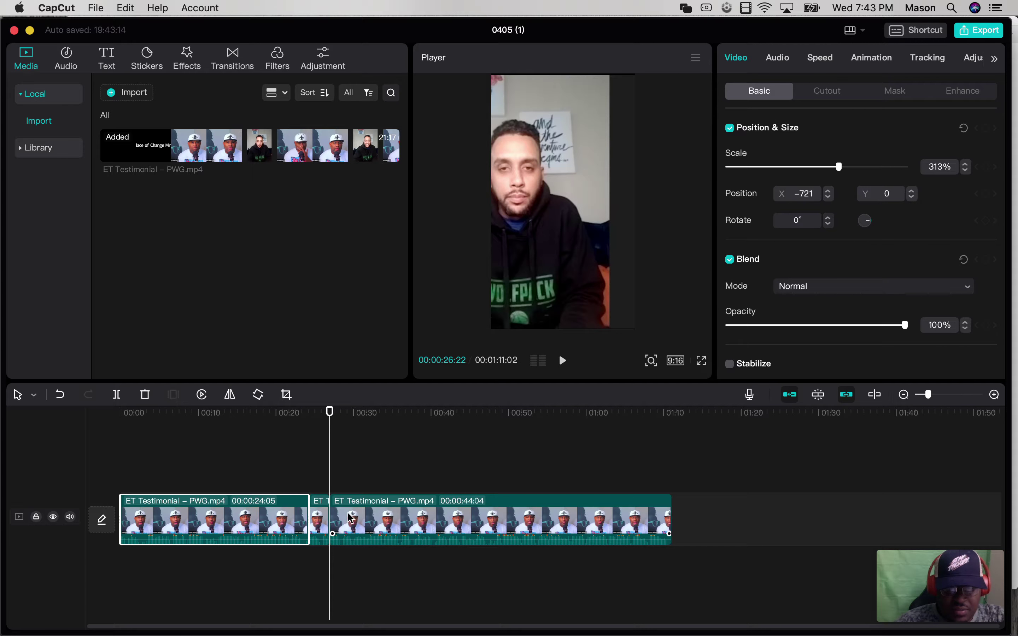
pyautogui.click(351, 519)
pyautogui.click(318, 517)
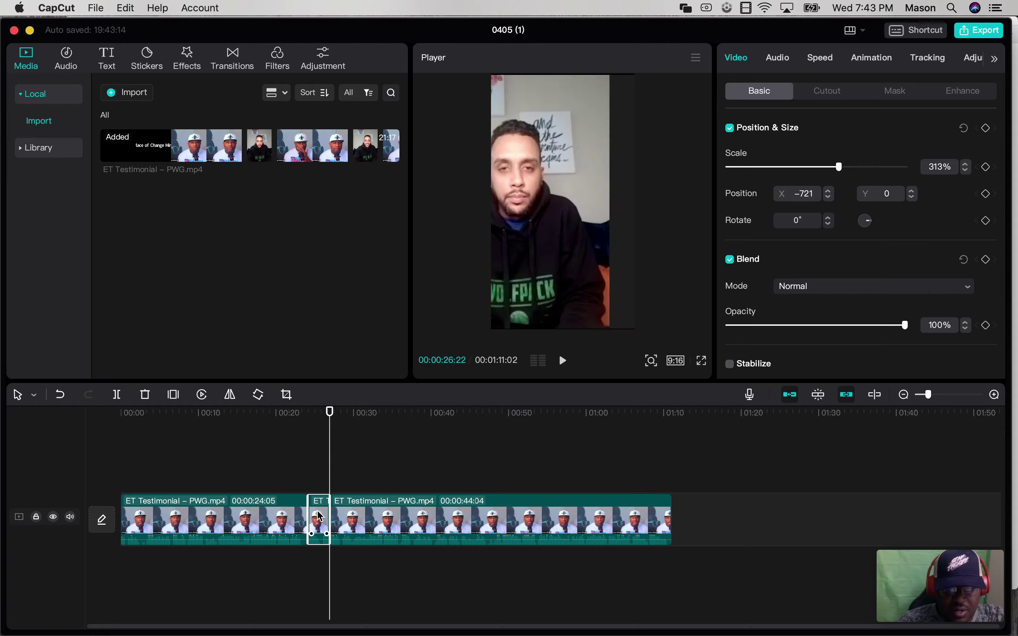
pyautogui.moveTo(330, 415); pyautogui.dragTo(321, 417)
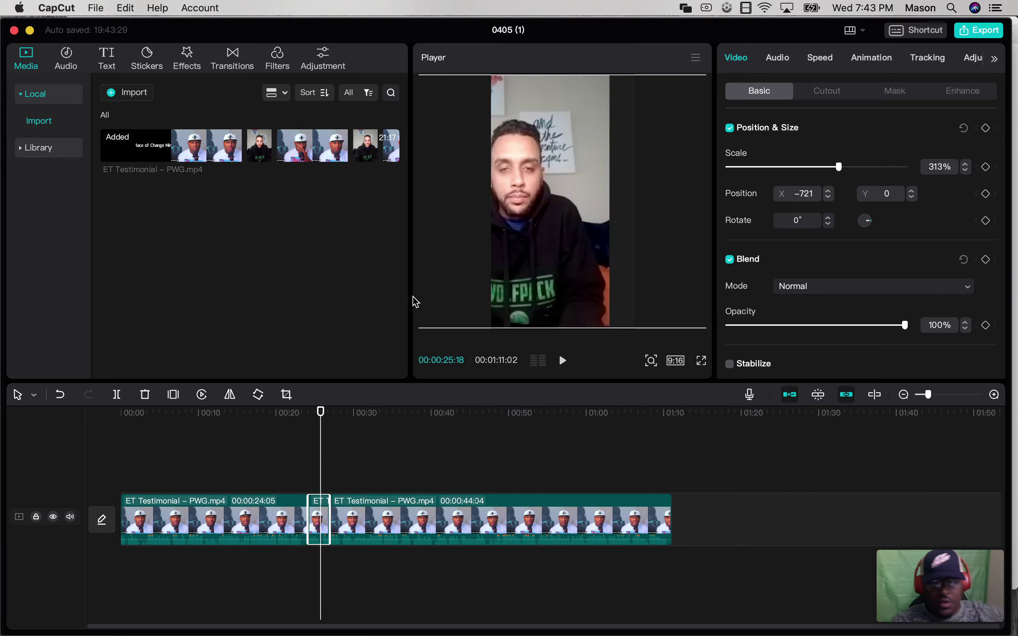
pyautogui.moveTo(541, 219); pyautogui.dragTo(587, 216)
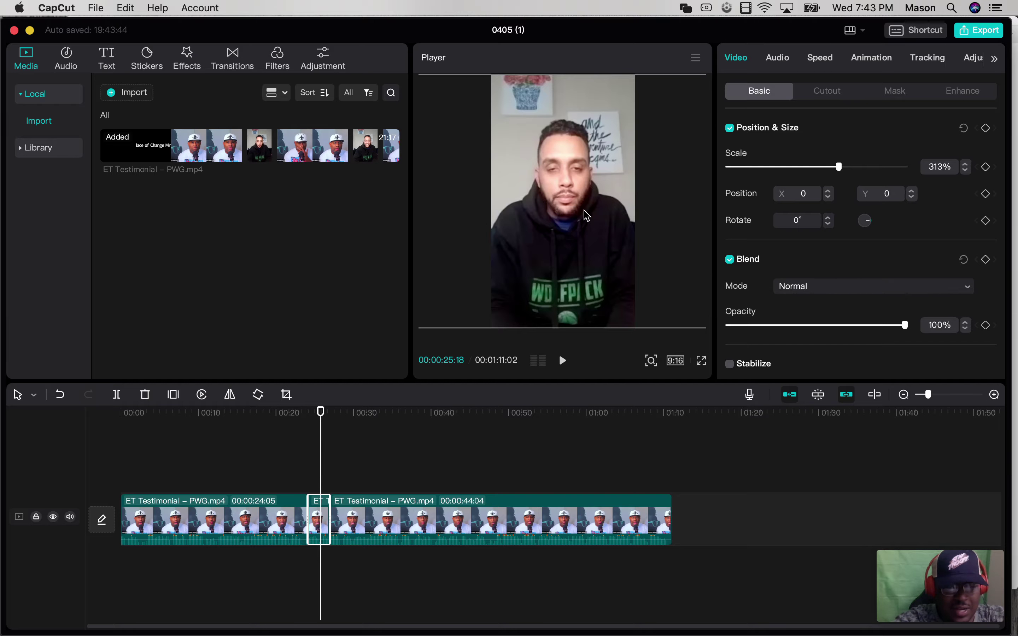
# Separate the audio from the first video segment and select the extracted audio clip
pyautogui.click(190, 522)
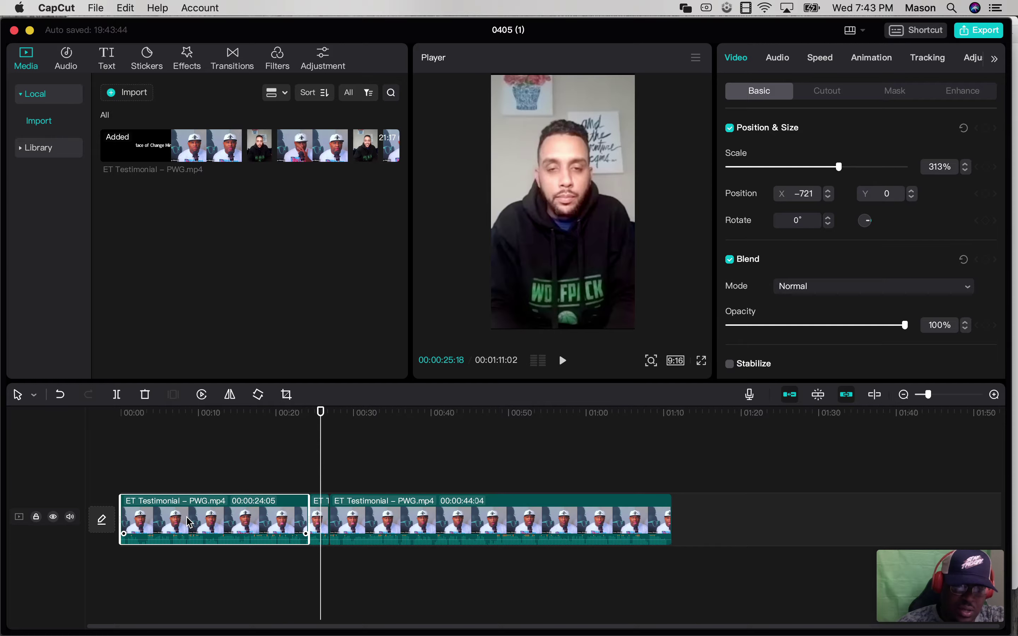
pyautogui.rightClick(187, 521)
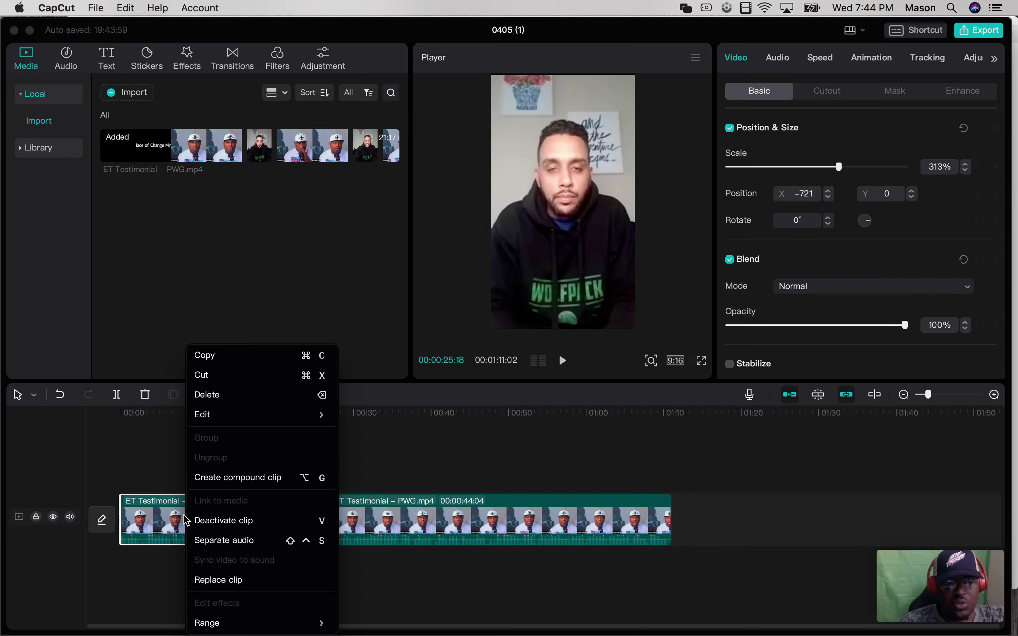
pyautogui.click(228, 546)
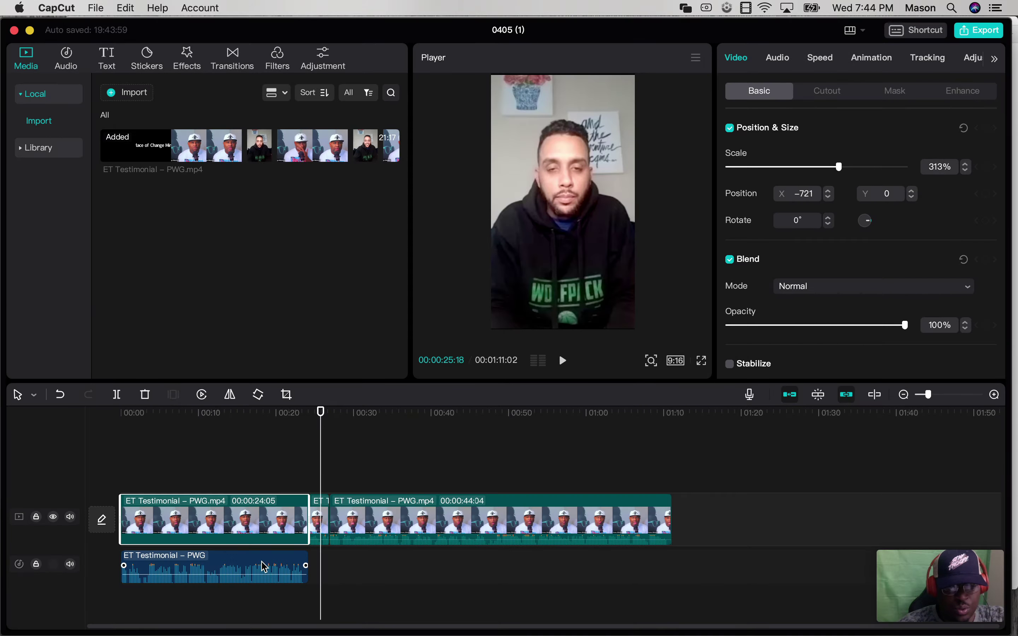
pyautogui.click(264, 570)
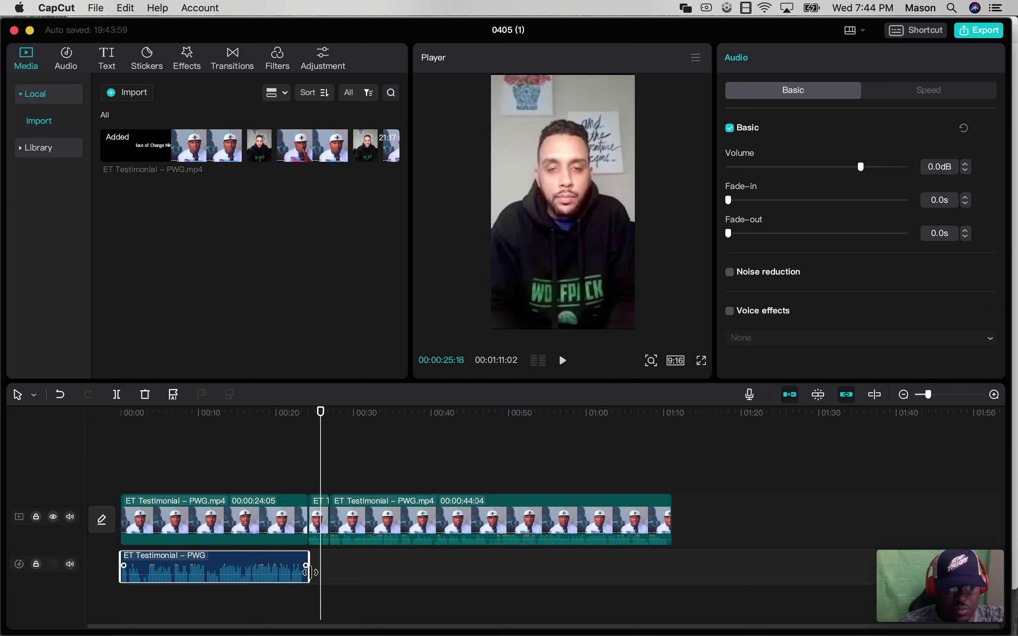
# Extend the extracted audio clip to the end of the last video segment and mute the video track
pyautogui.moveTo(307, 567); pyautogui.dragTo(668, 587)
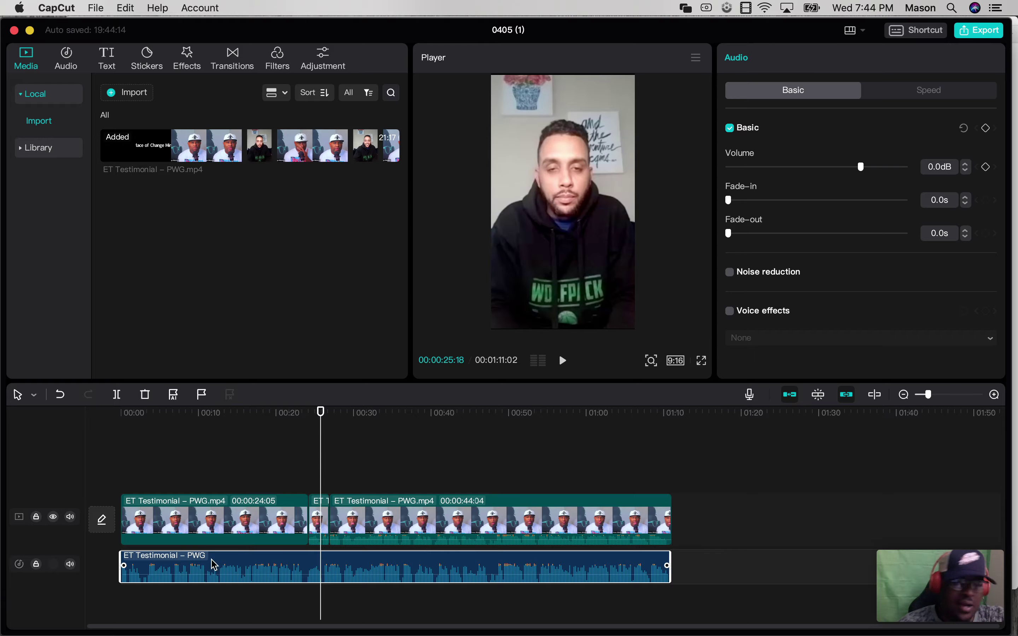
pyautogui.click(128, 508)
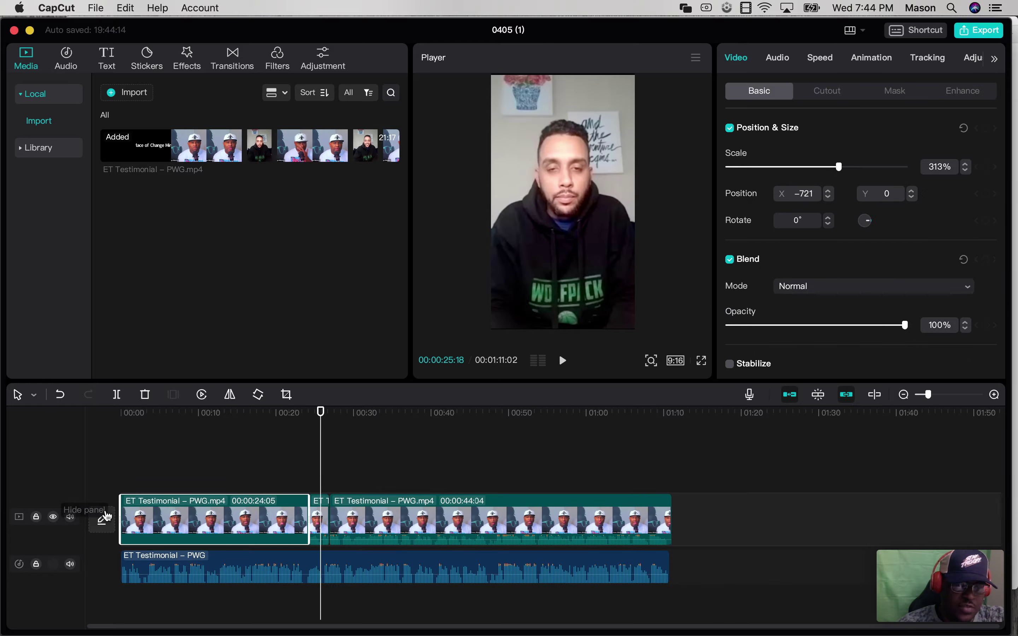
pyautogui.click(70, 516)
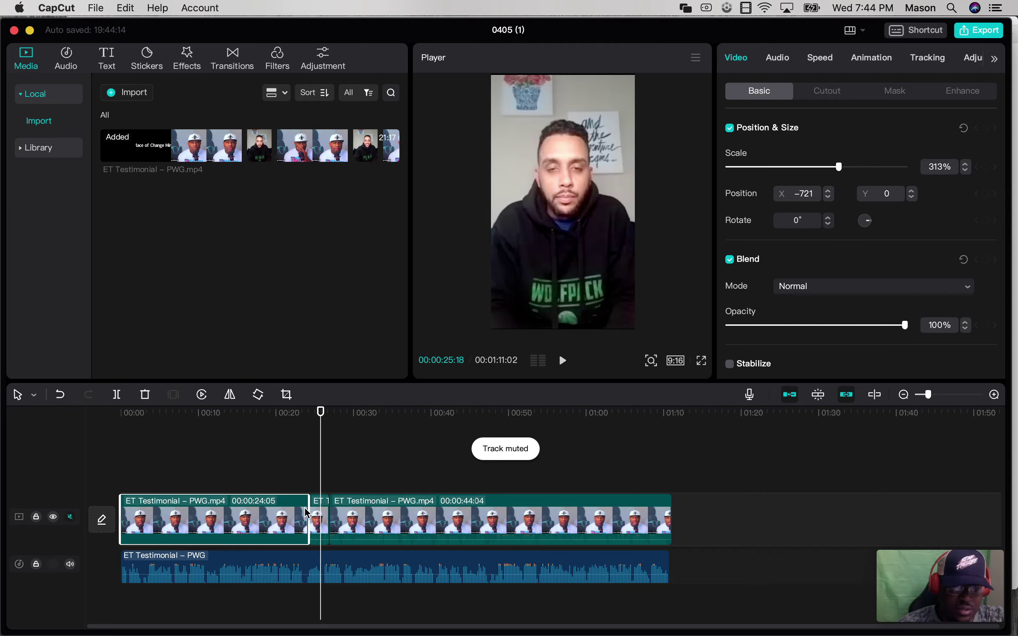
pyautogui.click(321, 512)
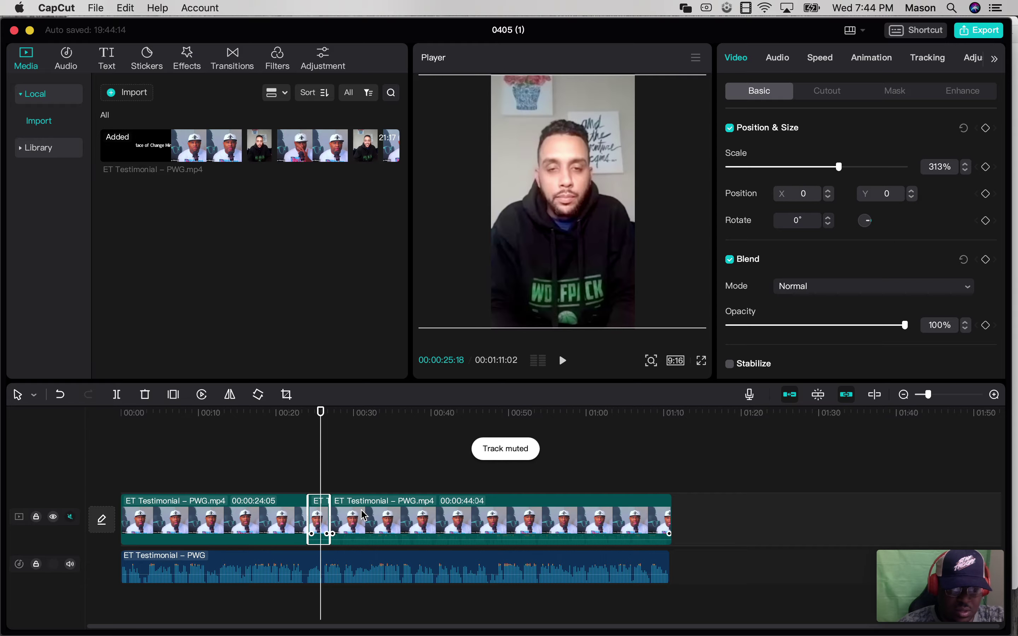
pyautogui.click(364, 517)
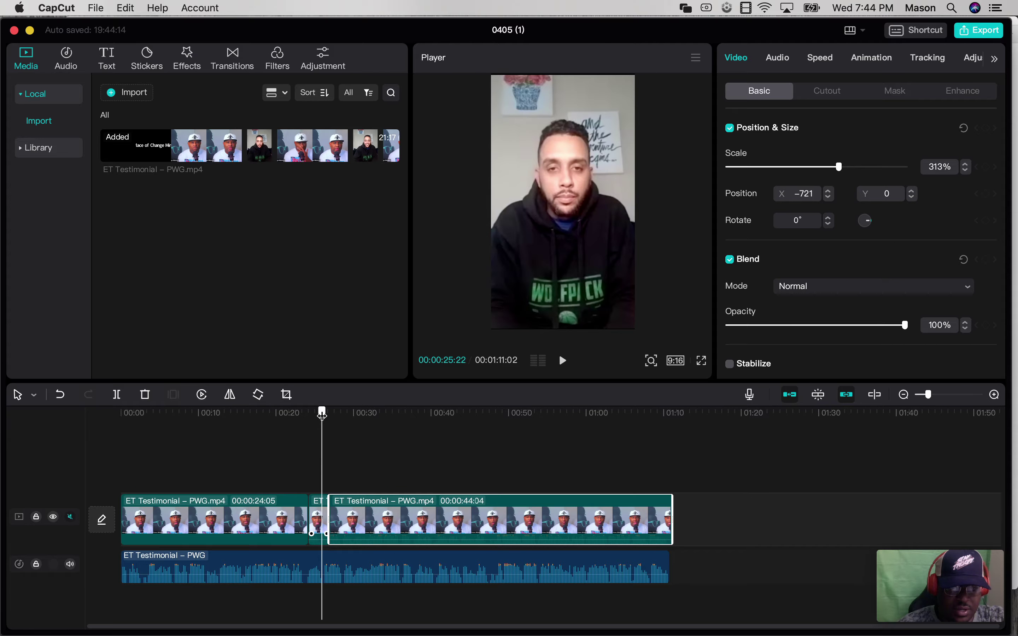
# Play the timeline from about 00:00:23:16 to check both cuts around the middle segment of the man in the hoodie
pyautogui.moveTo(322, 419); pyautogui.dragTo(109, 470)
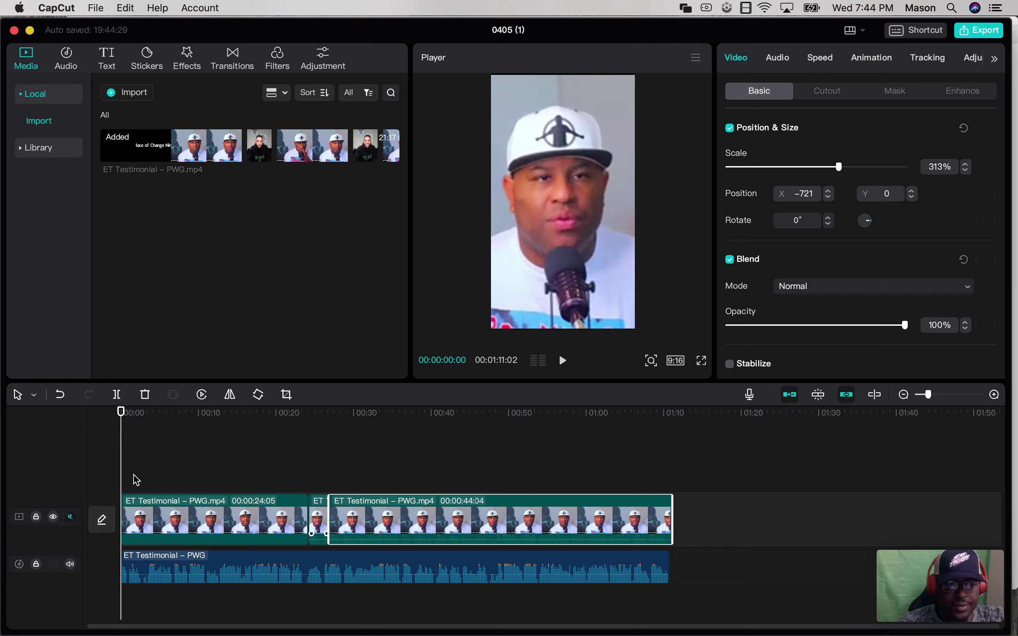
pyautogui.click(318, 526)
pyautogui.click(296, 529)
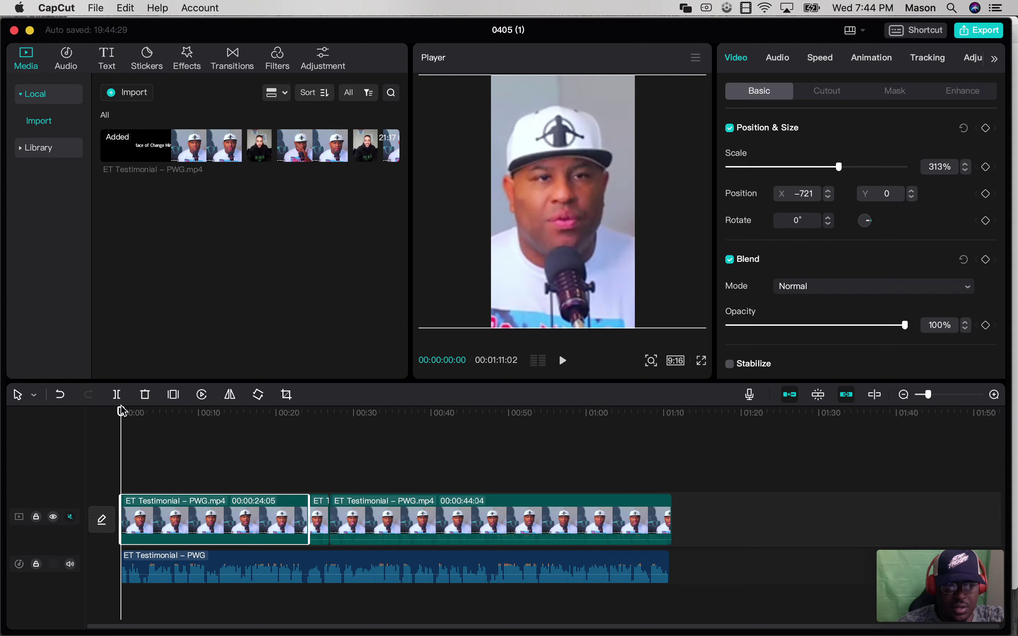
pyautogui.moveTo(121, 411); pyautogui.dragTo(304, 419)
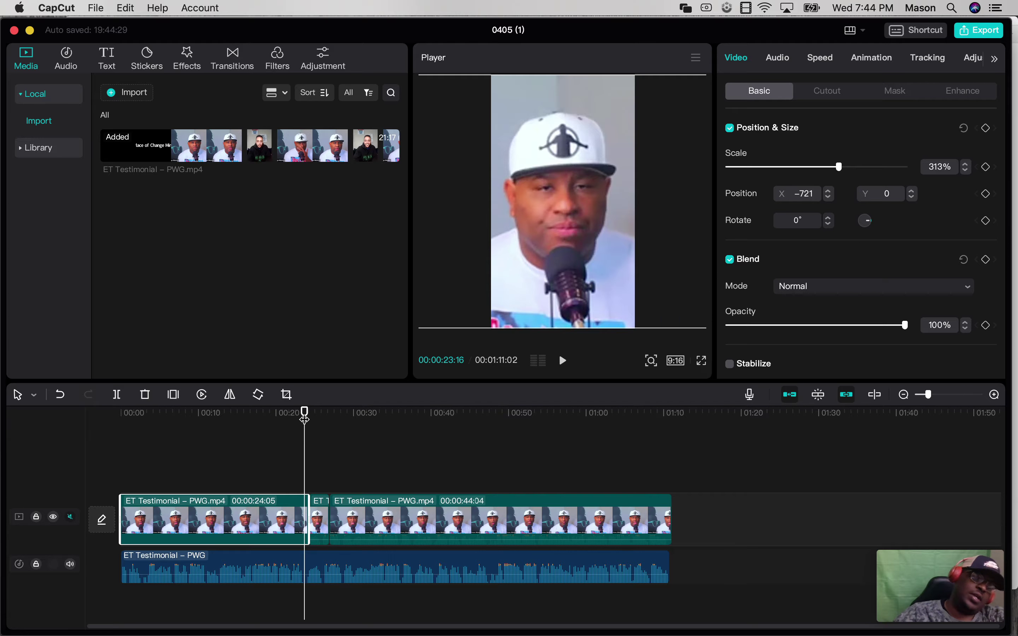
pyautogui.press('space')
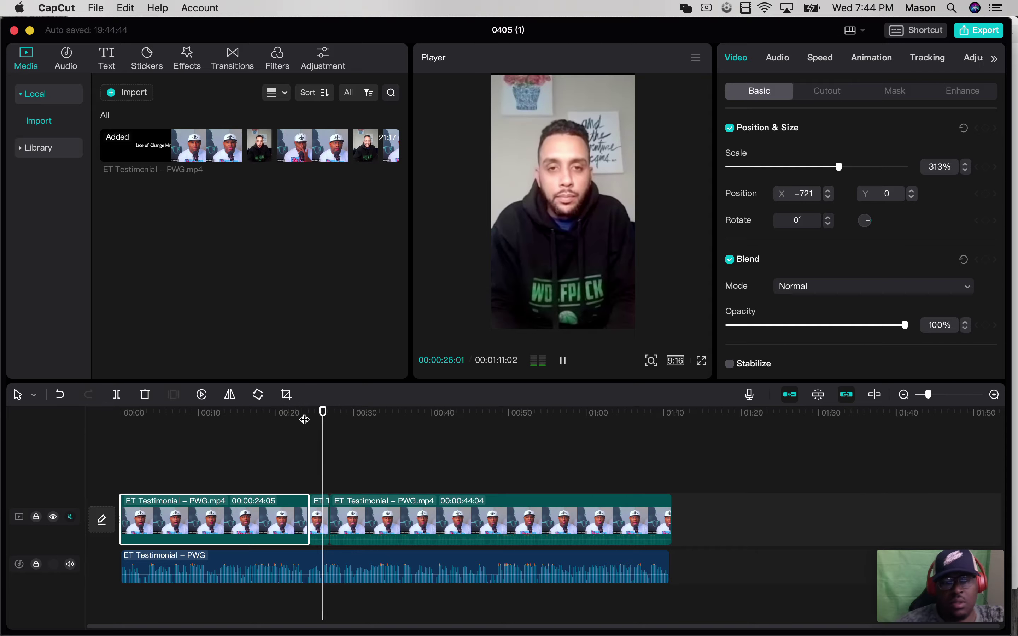
pyautogui.press('space')
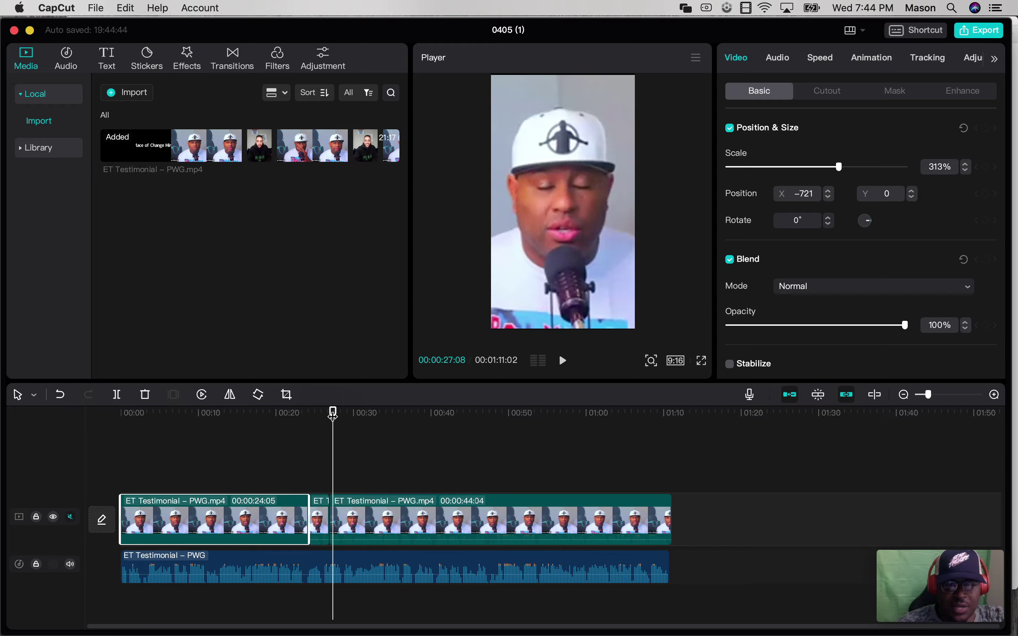
pyautogui.moveTo(332, 413); pyautogui.dragTo(316, 414)
pyautogui.press('space')
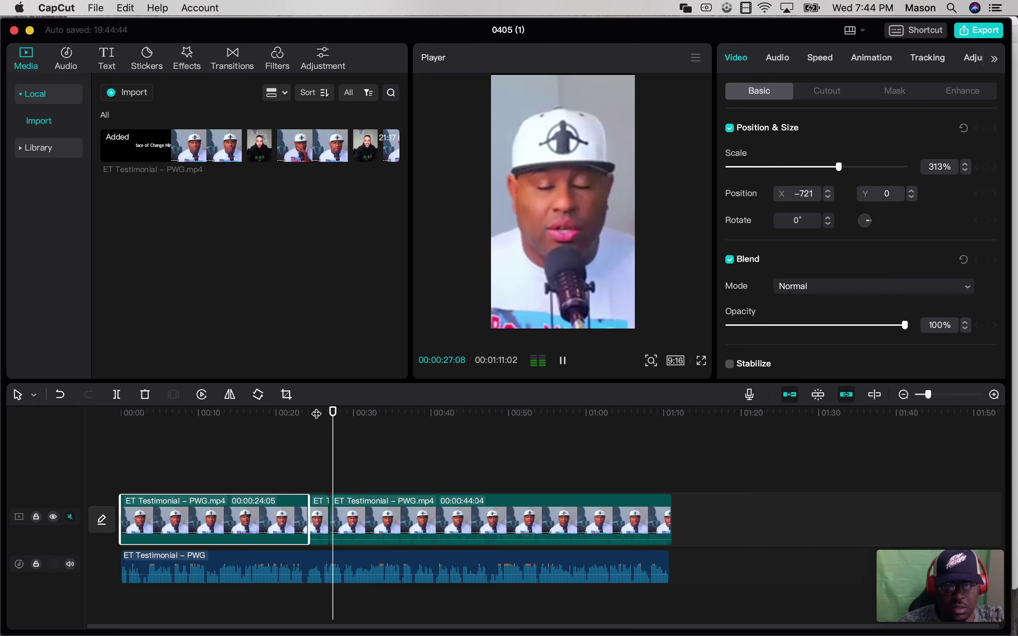
pyautogui.press('space')
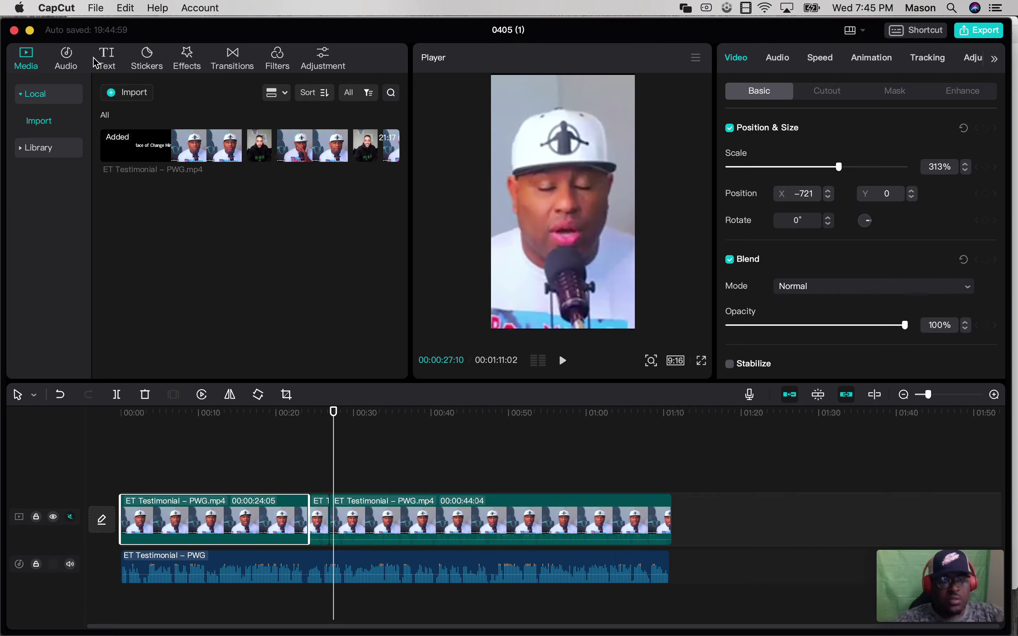
# Add a Black Fade transition between the middle hoodie segment and the third segment
pyautogui.click(233, 64)
pyautogui.moveTo(133, 148)
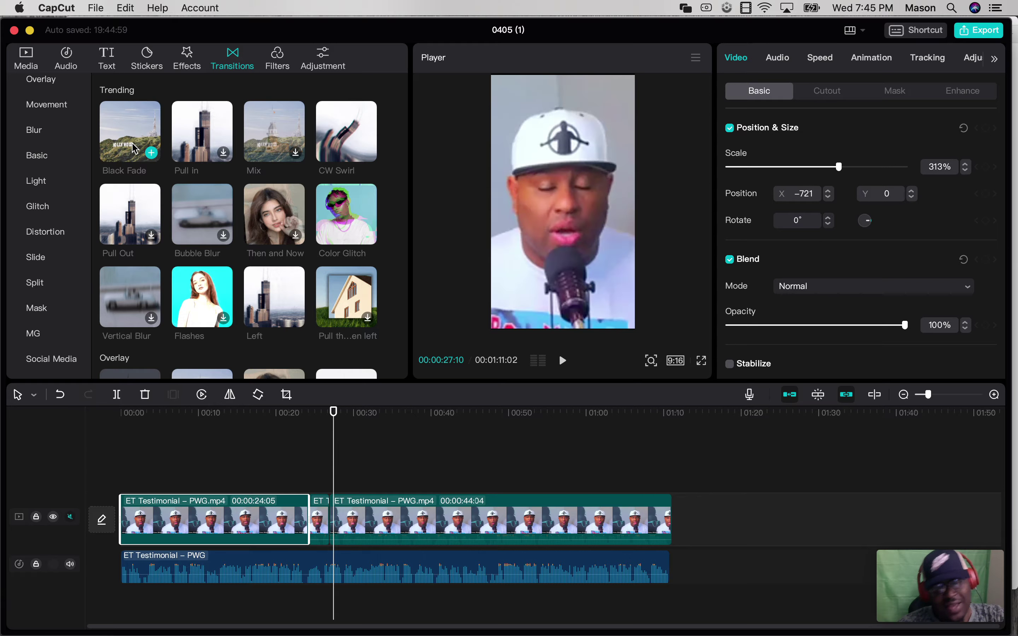
pyautogui.click(150, 153)
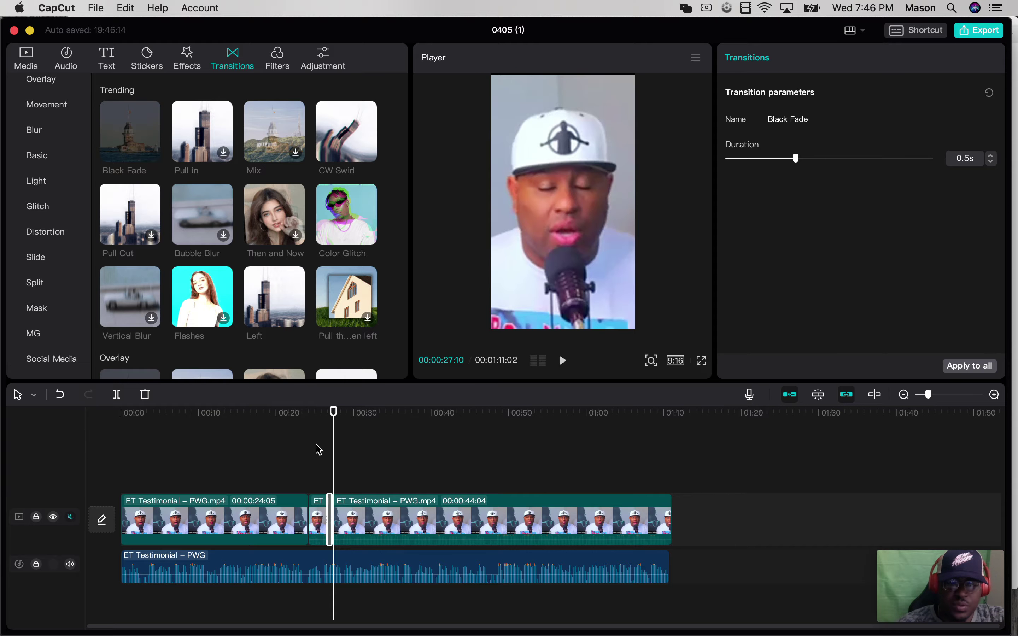
# Add a Black Fade transition between the first segment and the middle hoodie segment and preview both transitions
pyautogui.moveTo(334, 411); pyautogui.dragTo(302, 417)
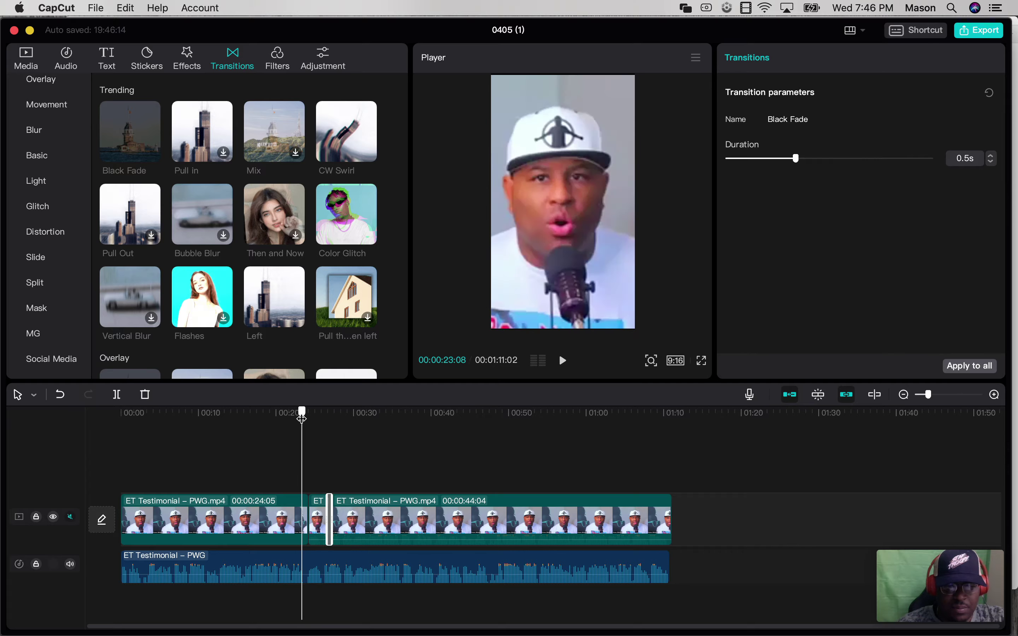
pyautogui.click(135, 130)
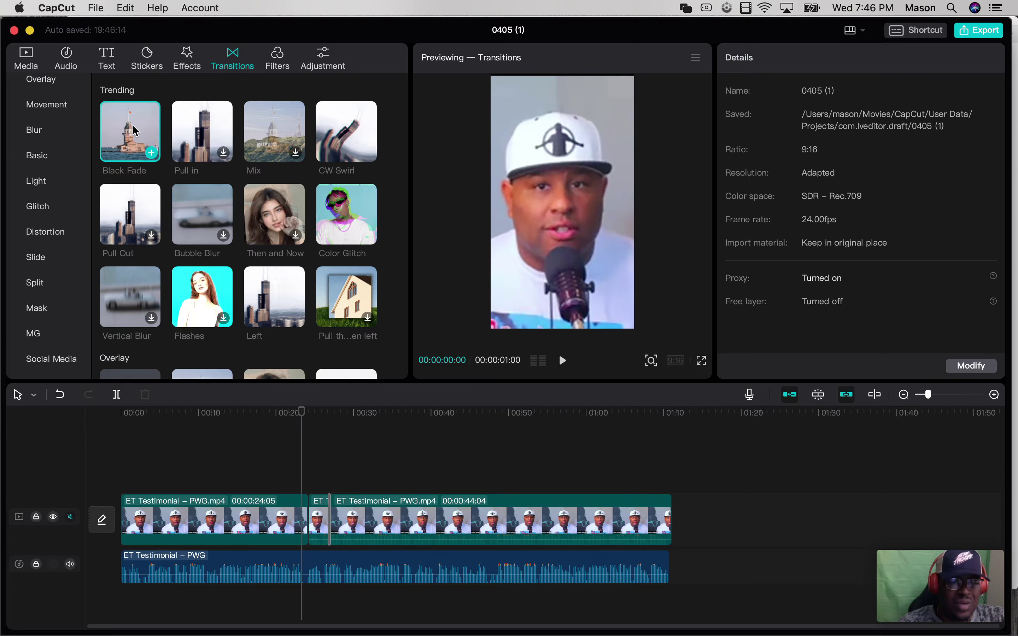
pyautogui.moveTo(134, 130); pyautogui.dragTo(303, 507)
pyautogui.click(307, 511)
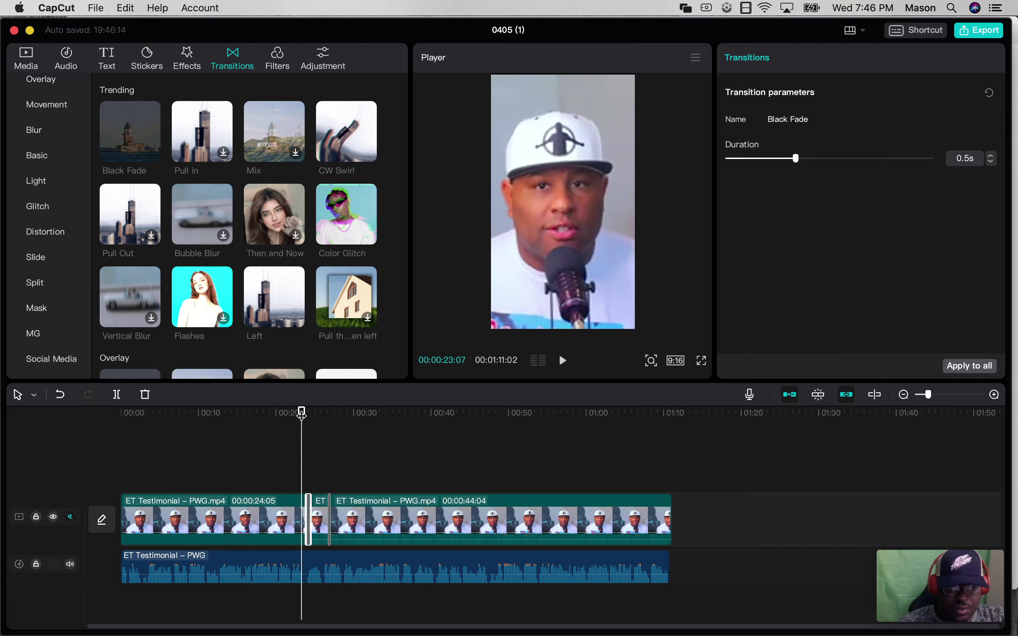
pyautogui.press('space')
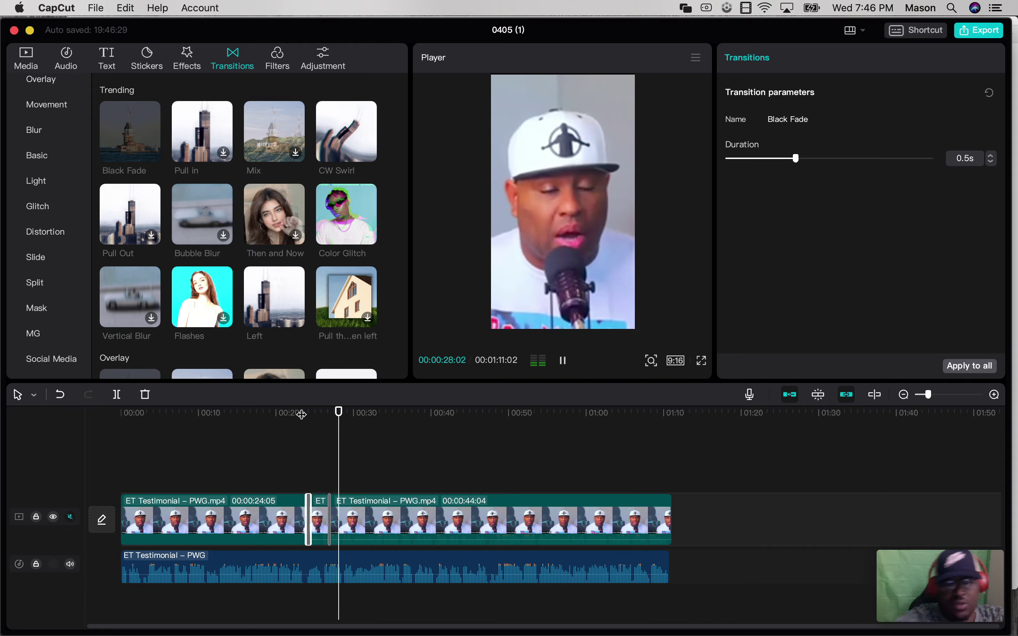
pyautogui.press('space')
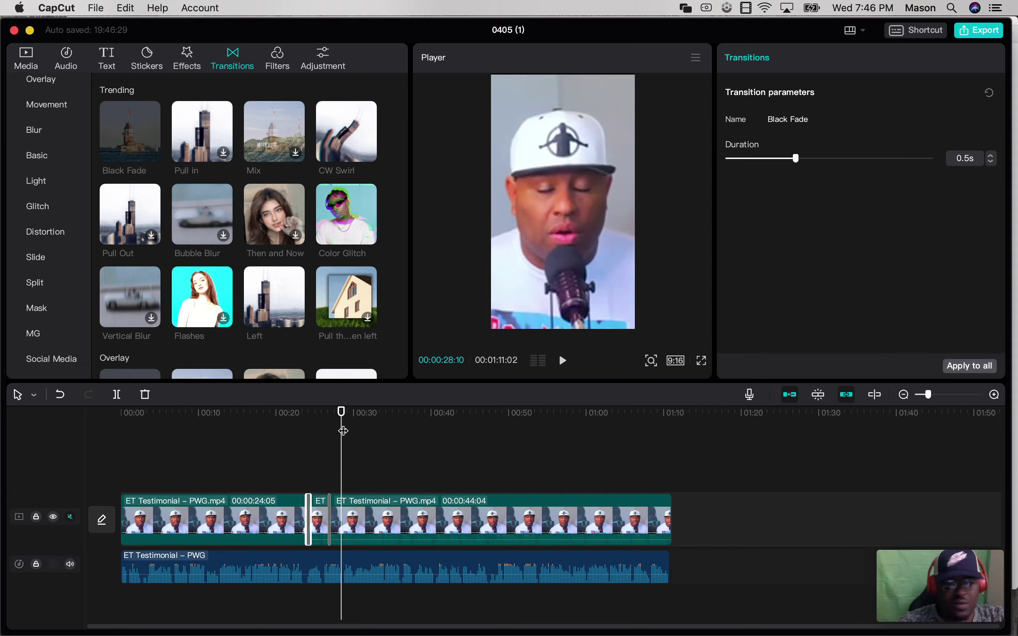
# Preview the cut after the middle hoodie segment without its Black Fade transition, and undo the removal
pyautogui.moveTo(341, 415); pyautogui.dragTo(320, 415)
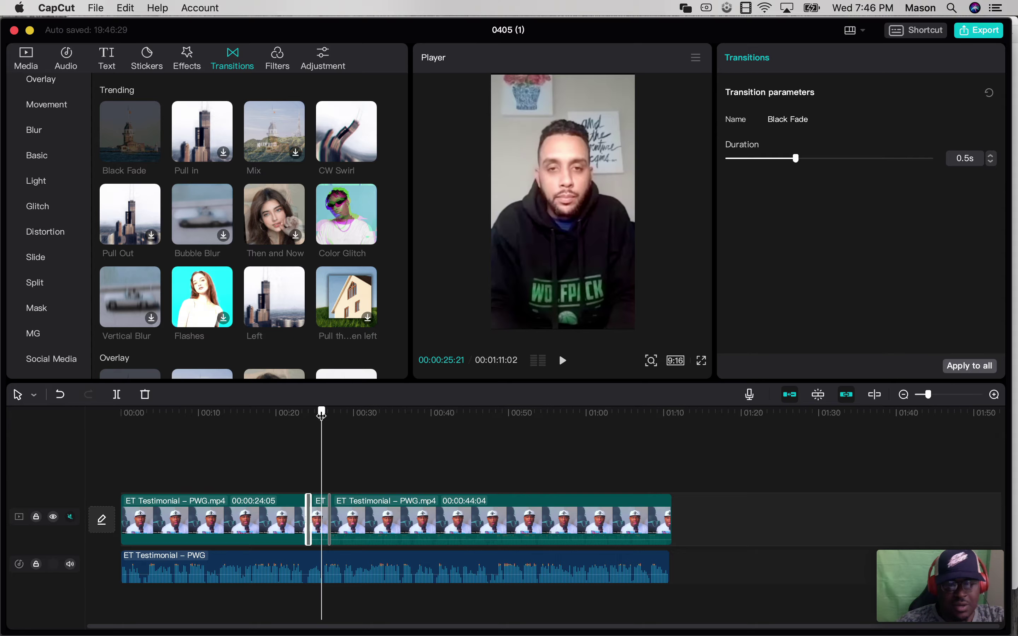
pyautogui.moveTo(322, 414); pyautogui.dragTo(320, 415)
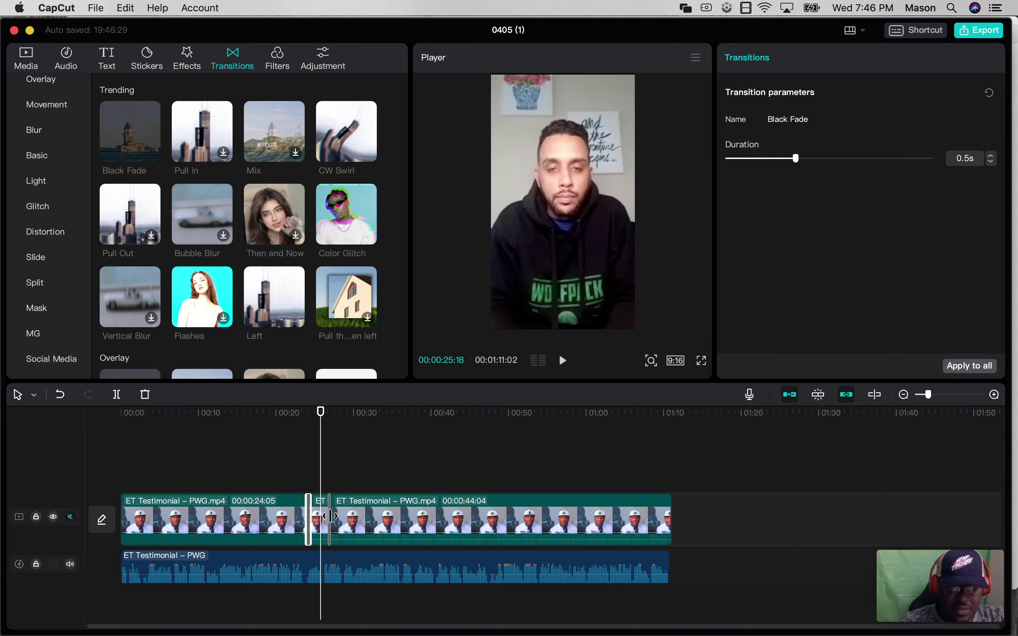
pyautogui.click(329, 516)
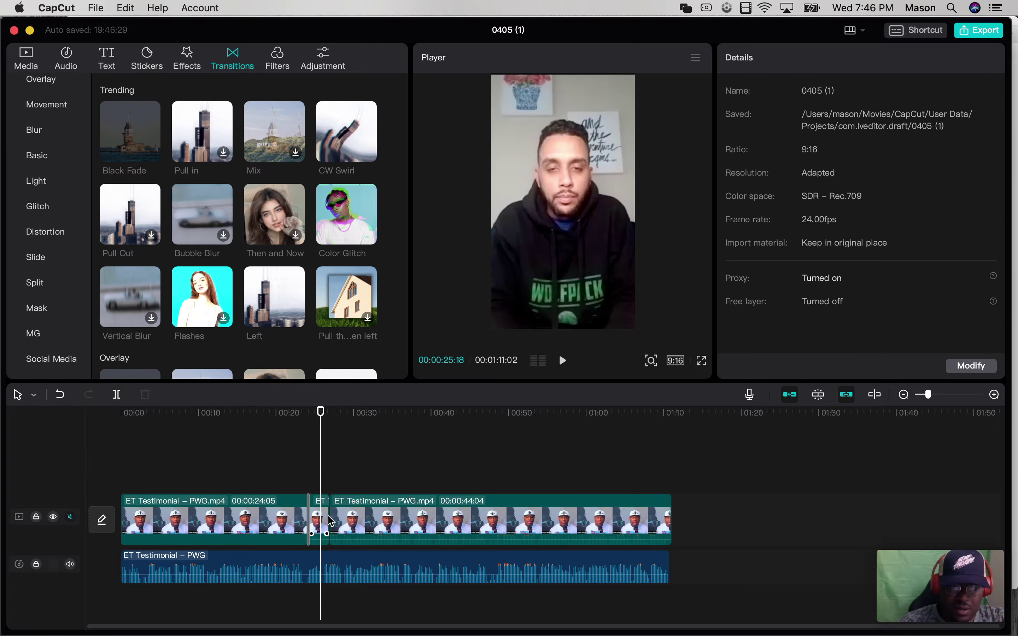
pyautogui.press('space')
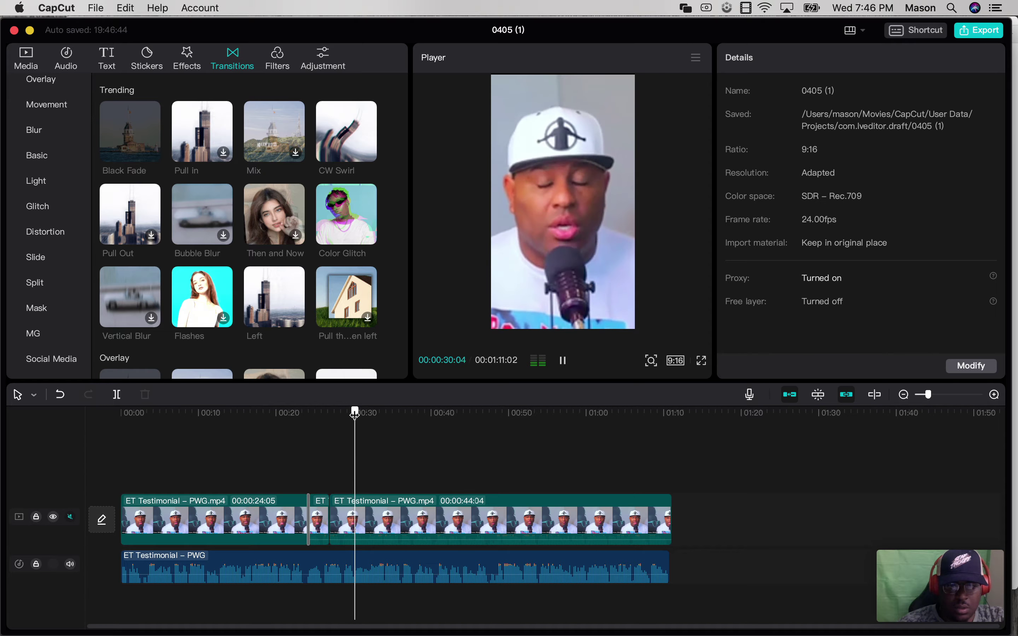
pyautogui.moveTo(350, 415); pyautogui.dragTo(321, 422)
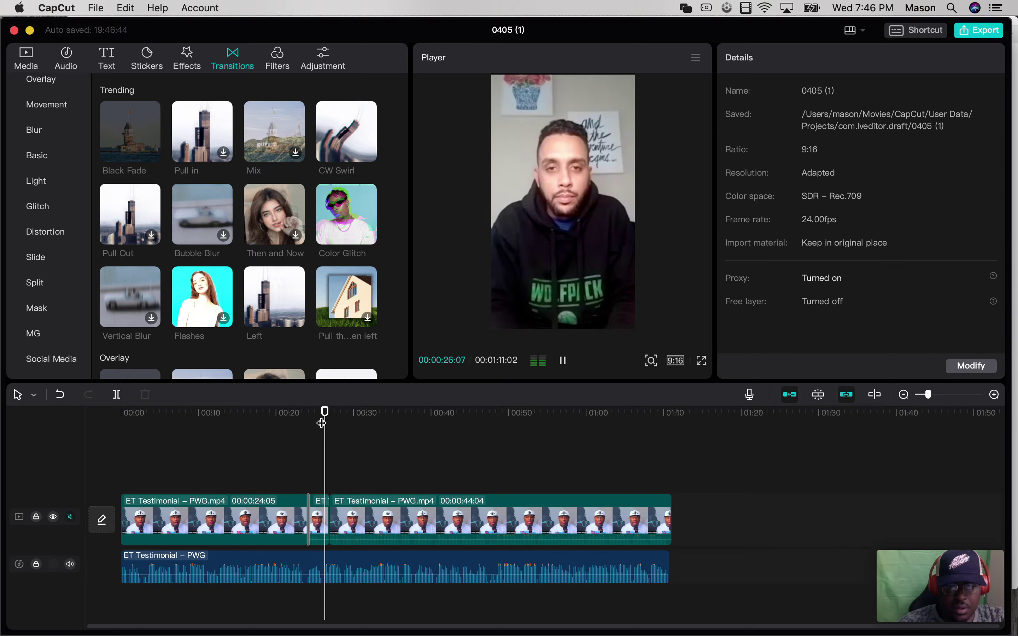
pyautogui.press('space')
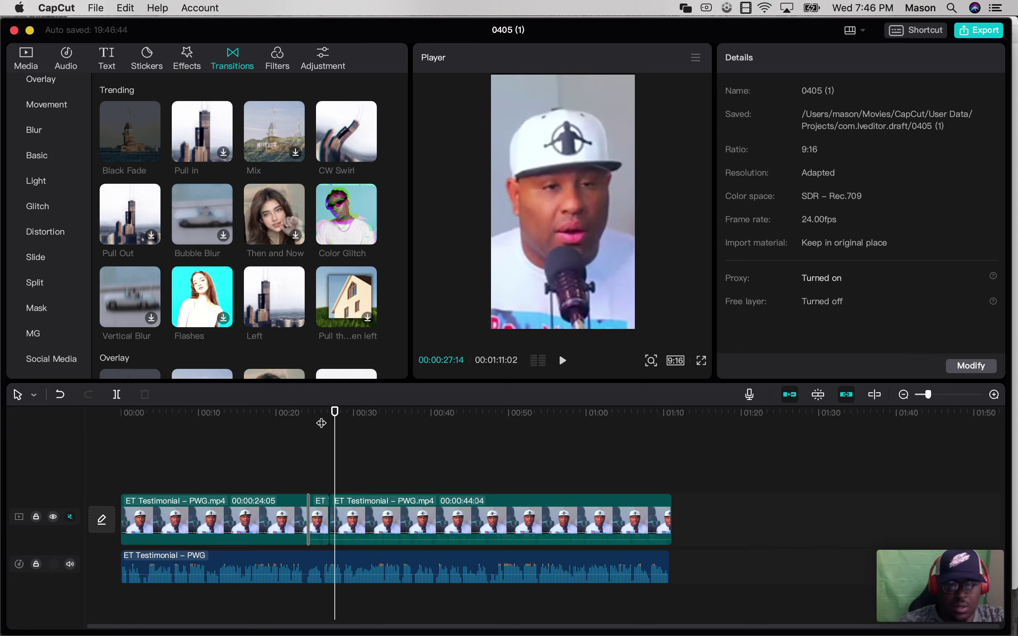
pyautogui.click(60, 395)
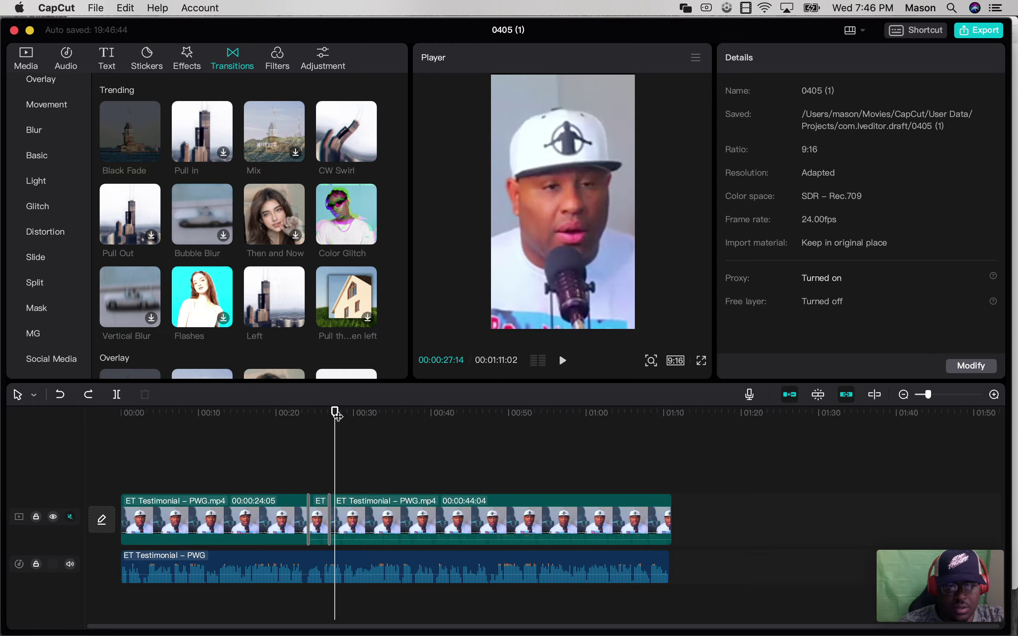
# Split the third video segment at 00:00:35:03, where the picture switches back to the man in the black hoodie
pyautogui.moveTo(336, 415); pyautogui.dragTo(322, 414)
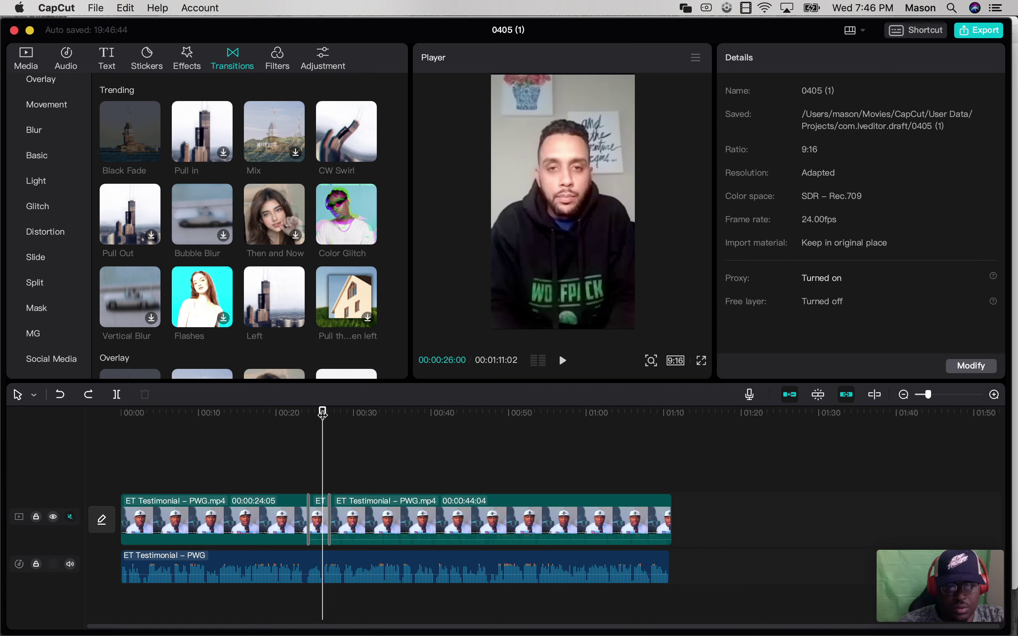
pyautogui.press('space')
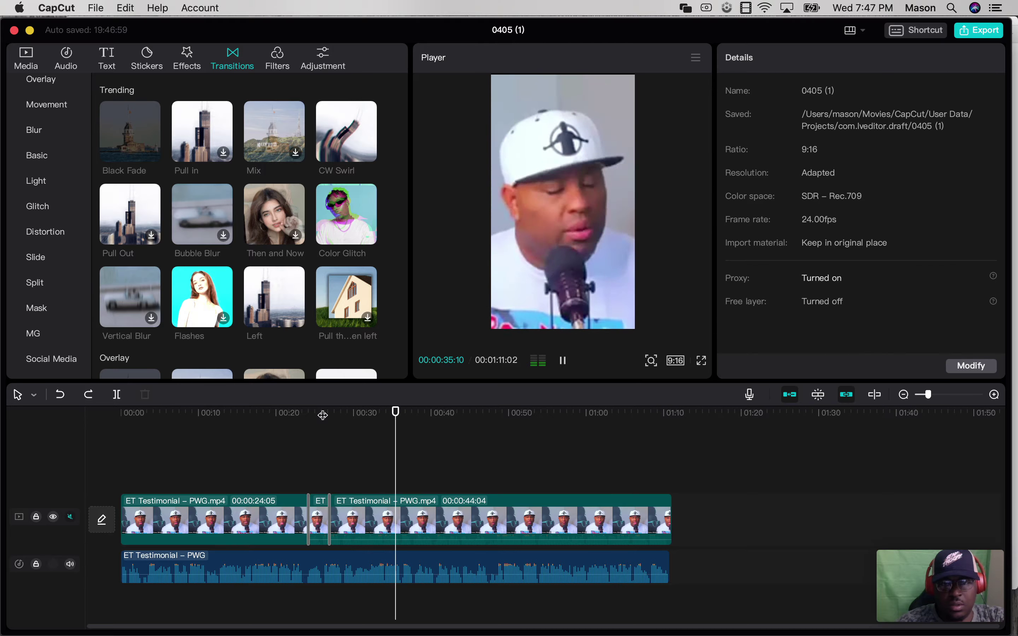
pyautogui.press('space')
pyautogui.press('Left')
pyautogui.press('Left')
pyautogui.press('Left')
pyautogui.press('Left')
pyautogui.press('Left')
pyautogui.press('Left')
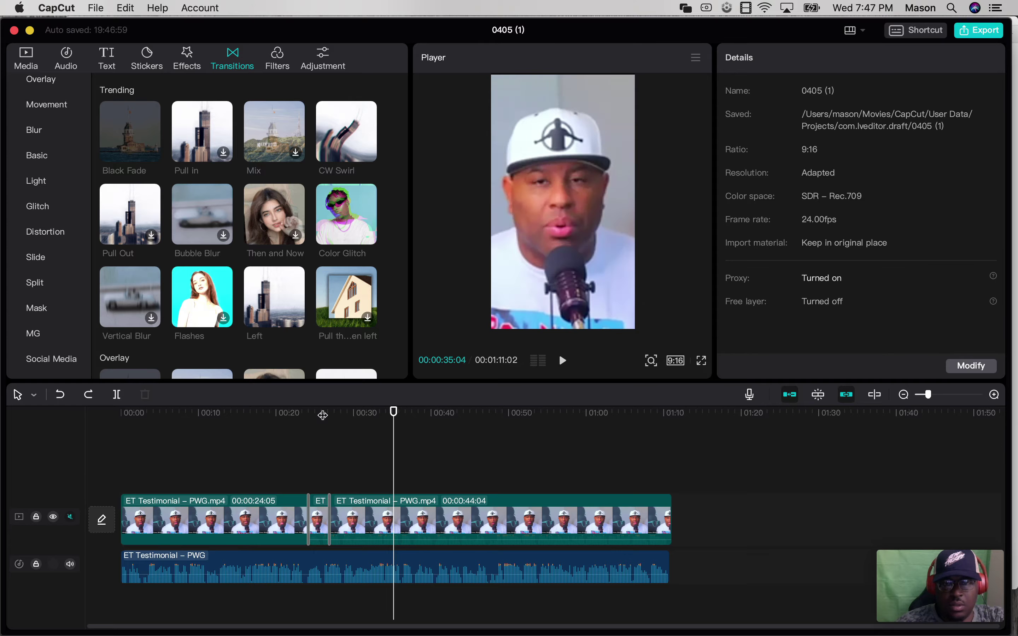
pyautogui.press('Right')
pyautogui.press('Right')
pyautogui.press('Right')
pyautogui.press('Right')
pyautogui.press('Left')
pyautogui.press('Left')
pyautogui.press('Left')
pyautogui.press('Left')
pyautogui.press('Left')
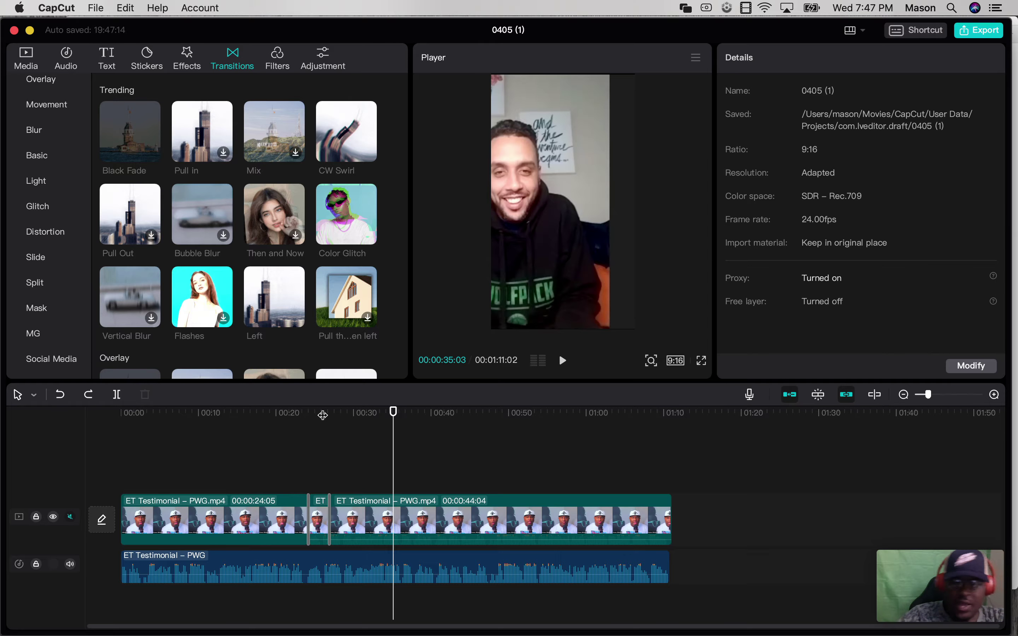
pyautogui.press('super+b')
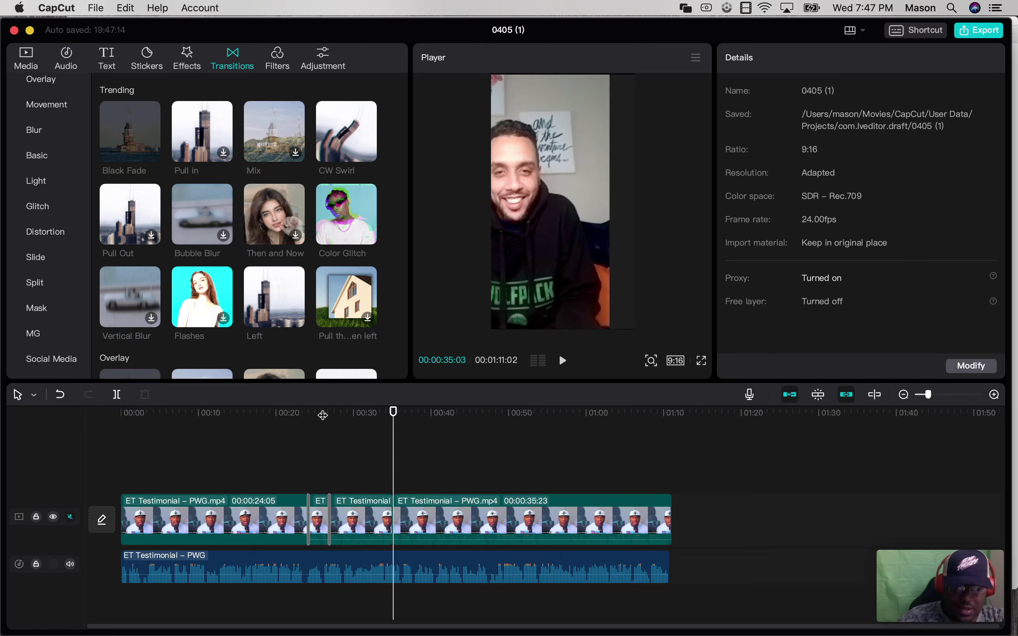
pyautogui.click(389, 510)
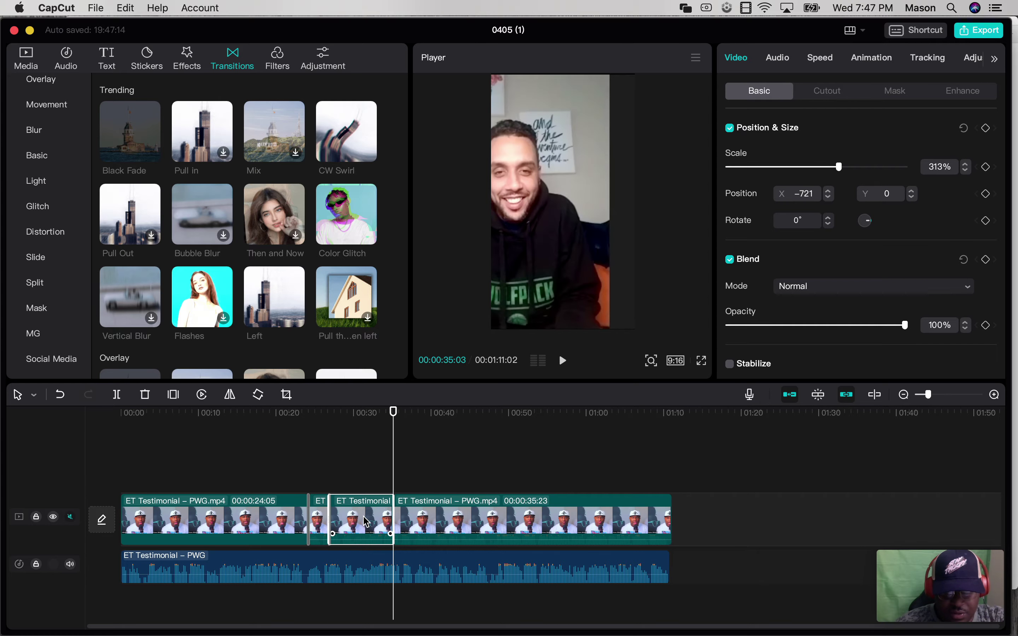
pyautogui.moveTo(396, 421); pyautogui.dragTo(339, 417)
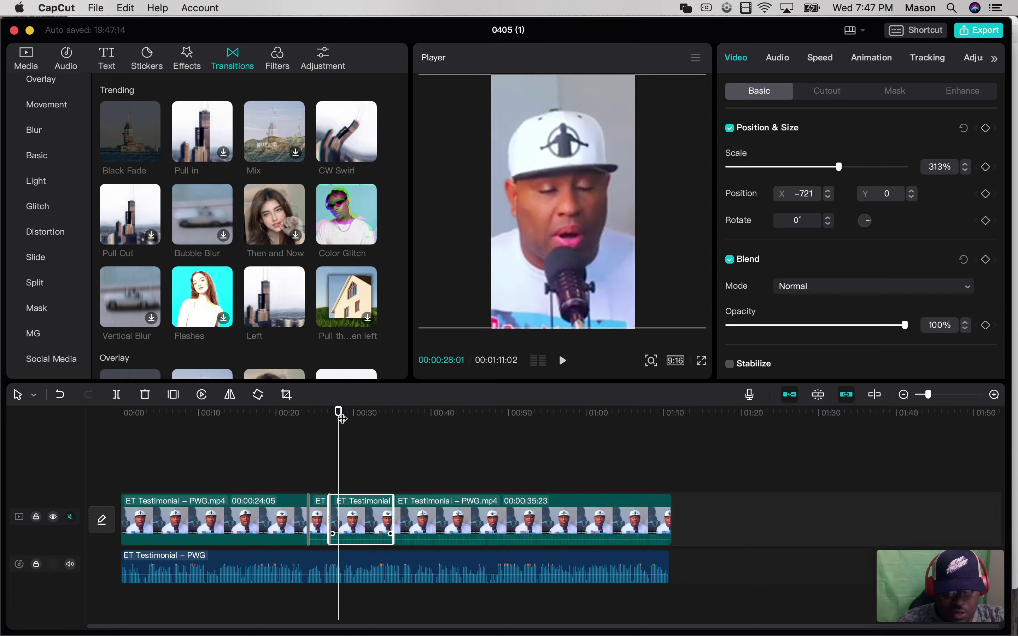
pyautogui.click(391, 576)
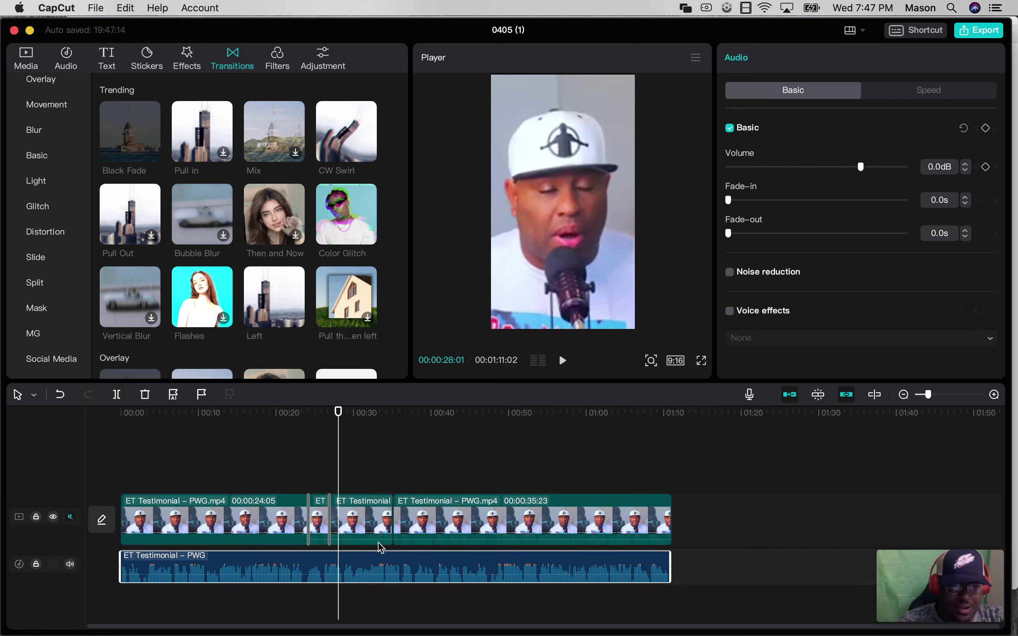
pyautogui.click(339, 415)
pyautogui.moveTo(339, 415); pyautogui.dragTo(370, 416)
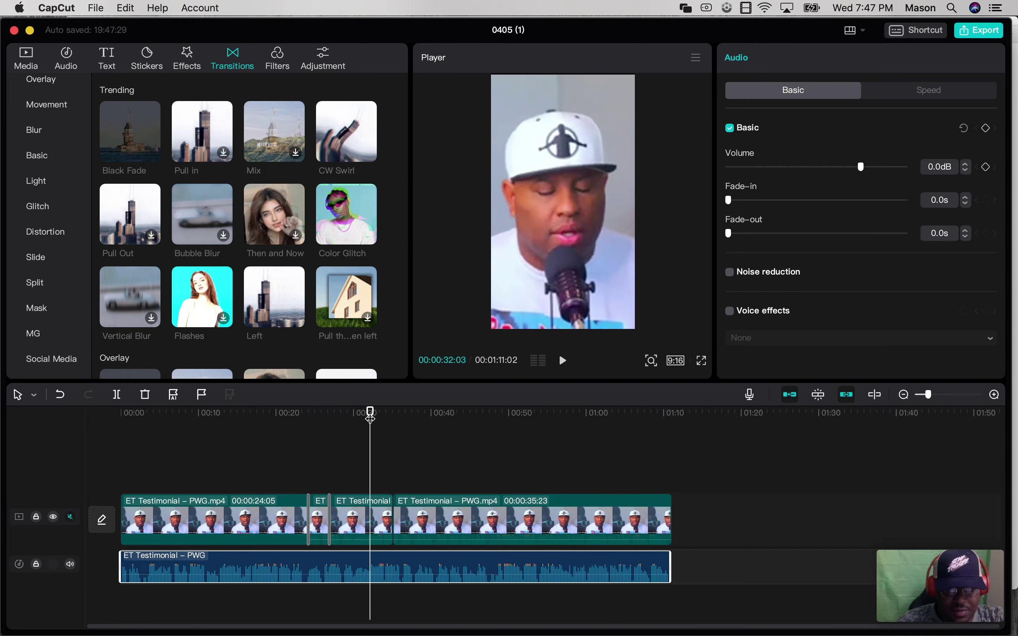
# Split the audio and the third video segment at 00:00:32:11, where the picture switches to the man in the black hoodie
pyautogui.press('space')
pyautogui.press('space')
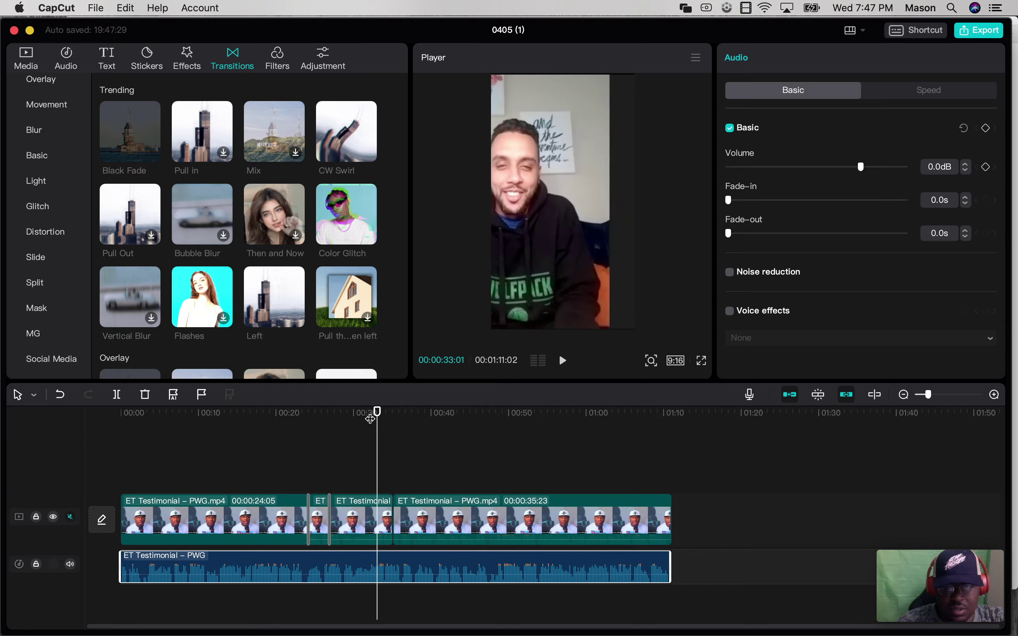
pyautogui.press('Left')
pyautogui.press('Left')
pyautogui.press('Left')
pyautogui.press('Left')
pyautogui.press('Left')
pyautogui.press('Left')
pyautogui.press('Left')
pyautogui.press('Left')
pyautogui.press('Left')
pyautogui.press('Left')
pyautogui.press('Left')
pyautogui.press('Left')
pyautogui.press('Left')
pyautogui.press('Left')
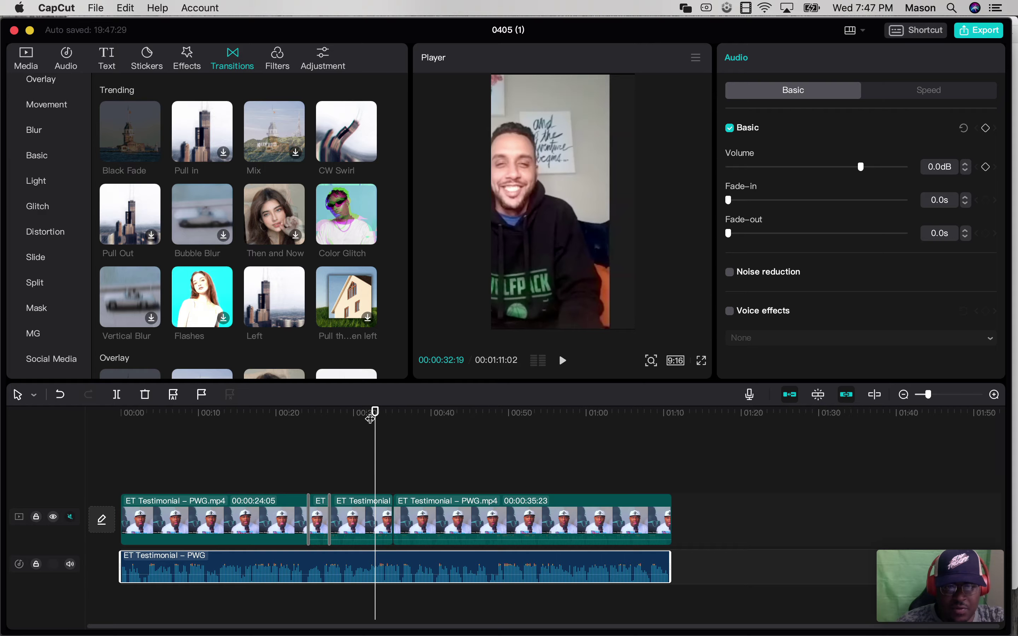
pyautogui.press('Left')
pyautogui.press('Left')
pyautogui.press('Left')
pyautogui.press('Left')
pyautogui.press('Left')
pyautogui.press('Left')
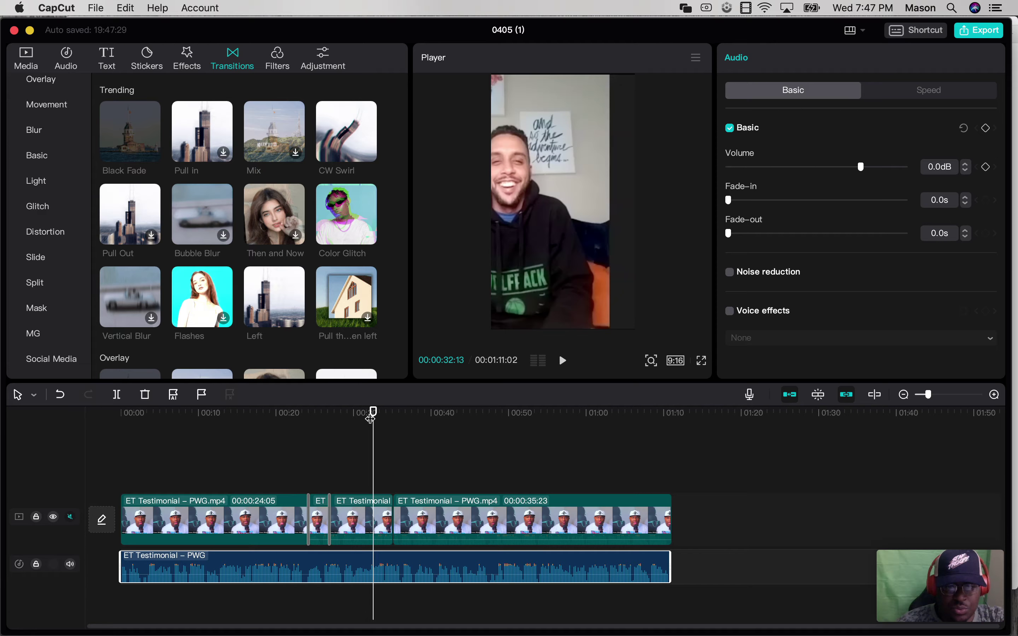
pyautogui.press('Right')
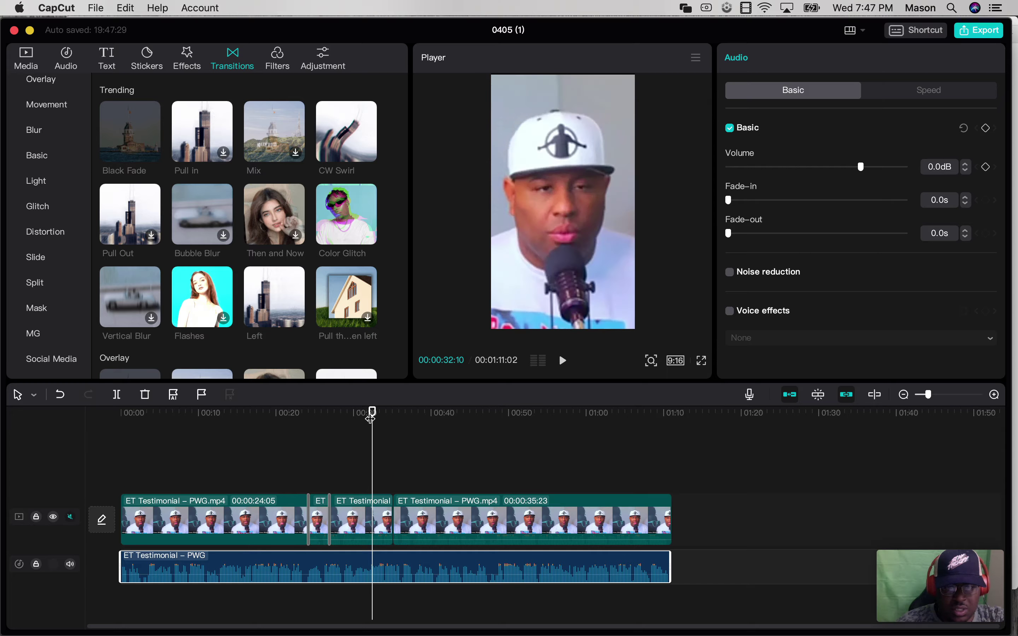
pyautogui.press('Right')
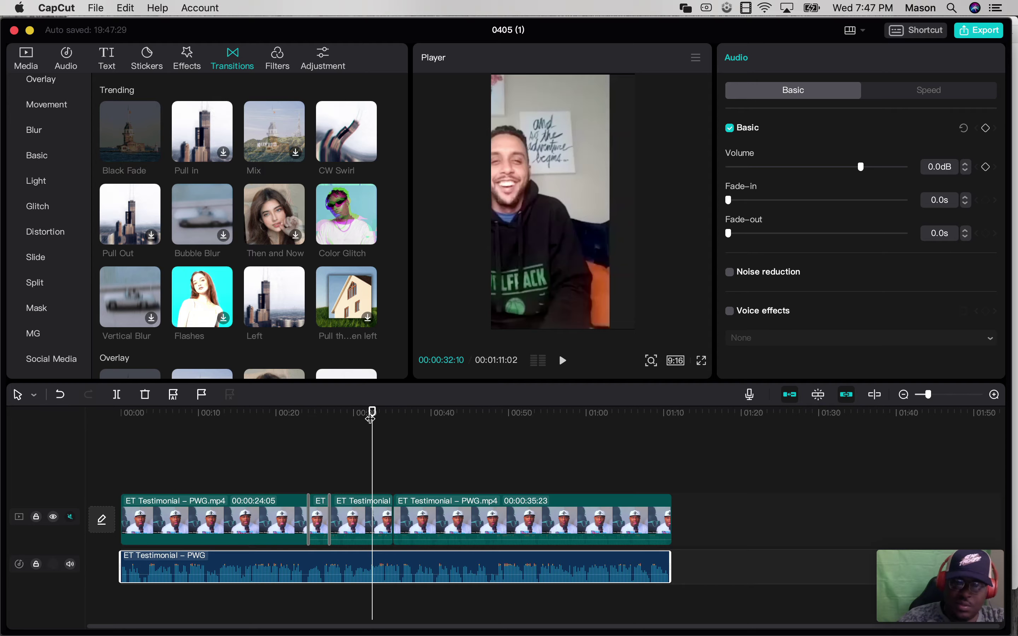
pyautogui.press('Left')
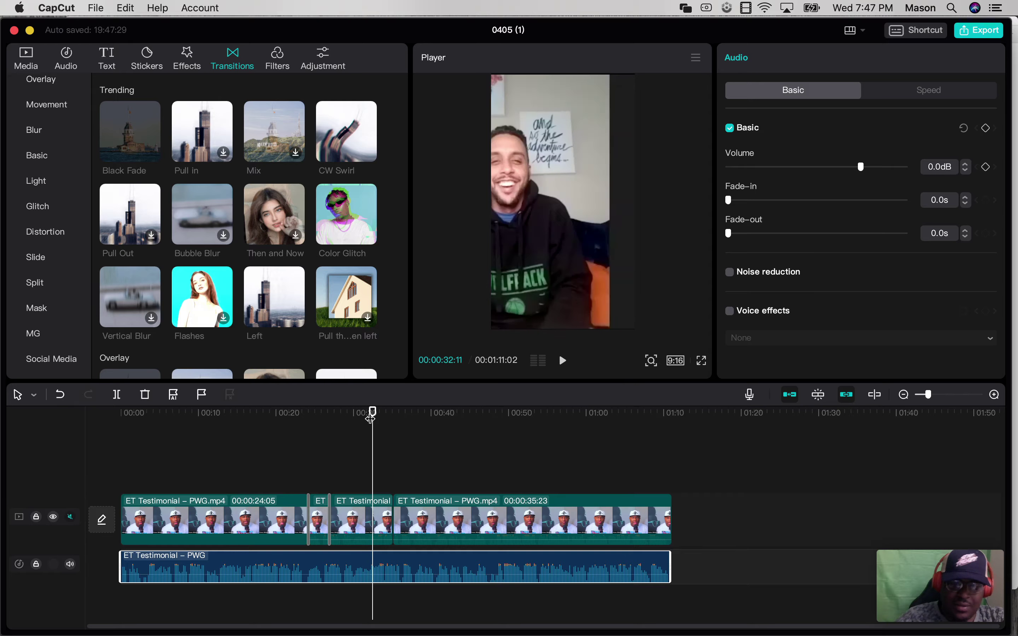
pyautogui.press('super+b')
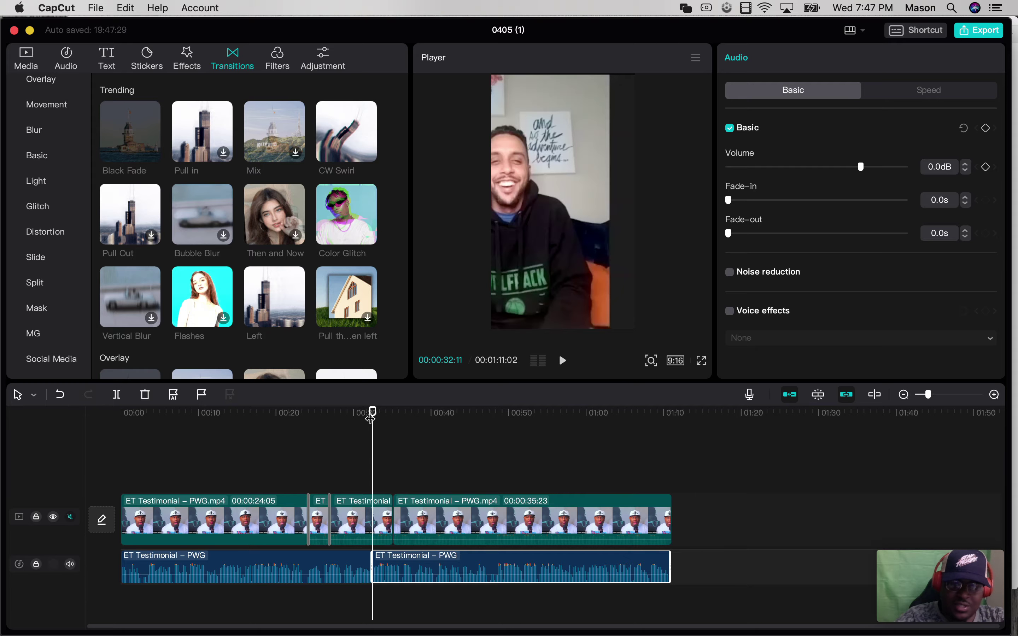
pyautogui.click(367, 524)
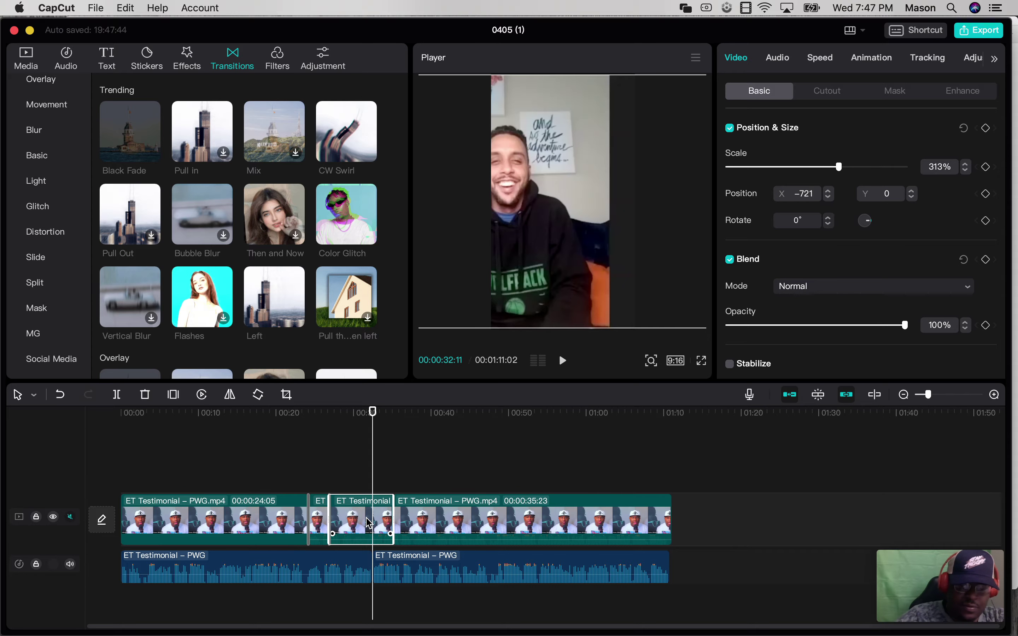
pyautogui.press('super+b')
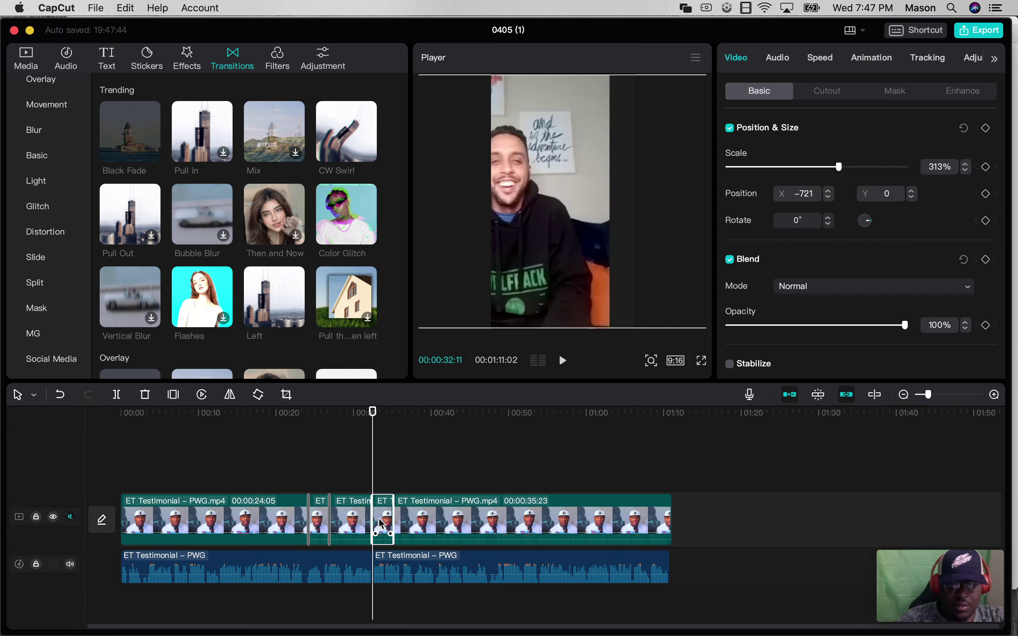
# Reframe the new short hoodie segment to centre the man, with its position at X 0, and check the framing against the preceding segment
pyautogui.moveTo(373, 411); pyautogui.dragTo(377, 413)
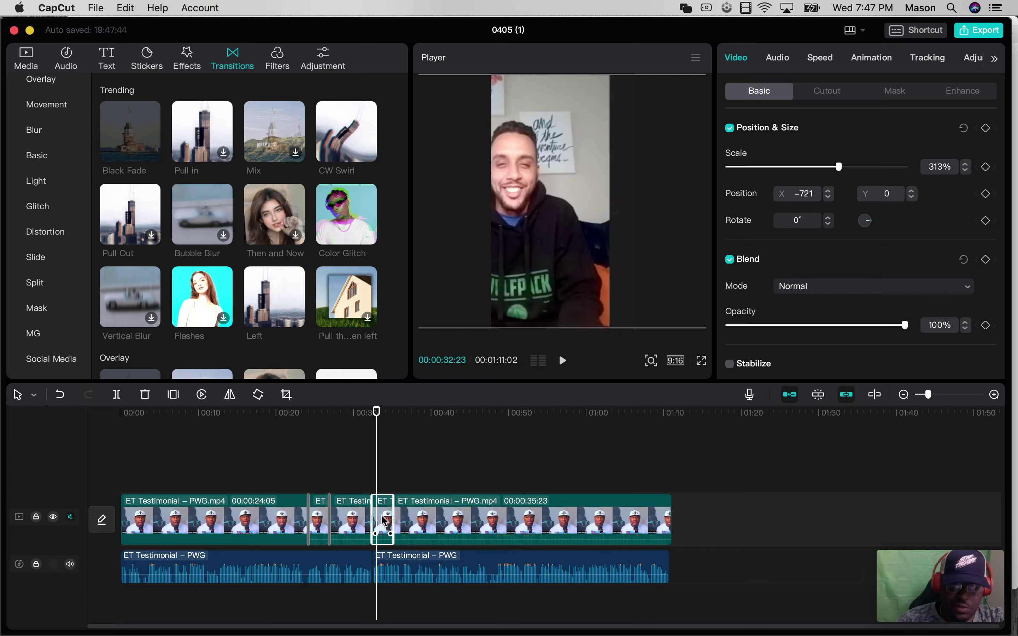
pyautogui.moveTo(554, 244); pyautogui.dragTo(577, 243)
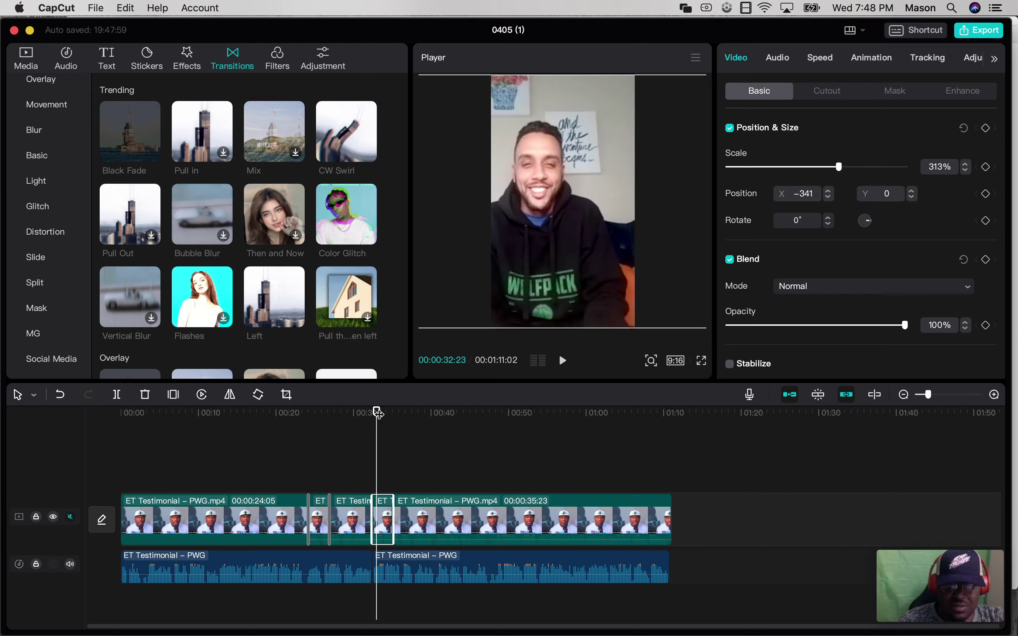
pyautogui.moveTo(375, 413); pyautogui.dragTo(385, 415)
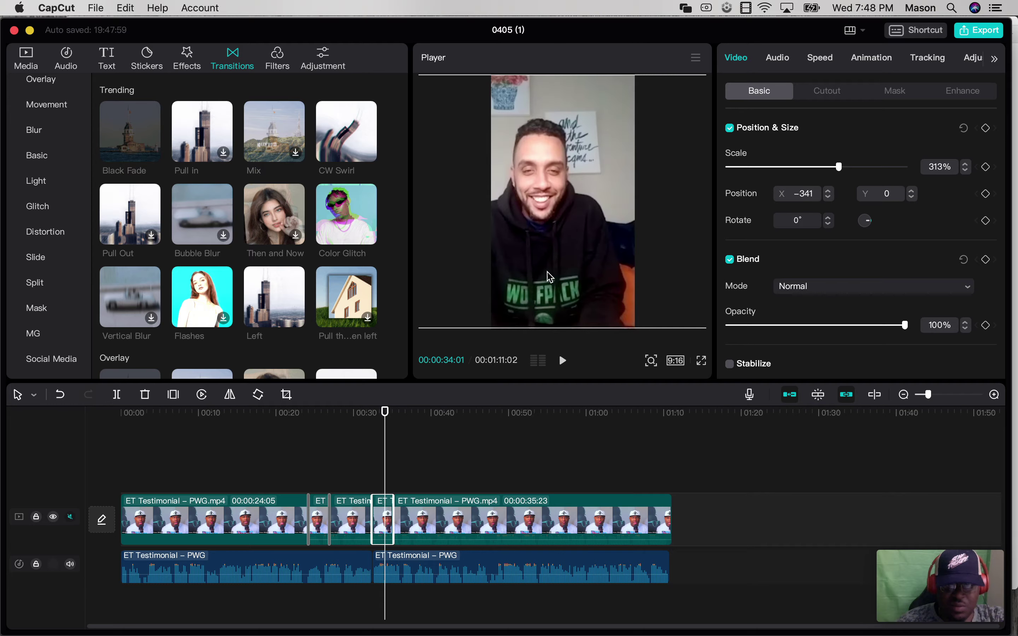
pyautogui.moveTo(573, 256)
pyautogui.mouseDown()
pyautogui.moveTo(595, 256)
pyautogui.moveTo(586, 257)
pyautogui.mouseUp()
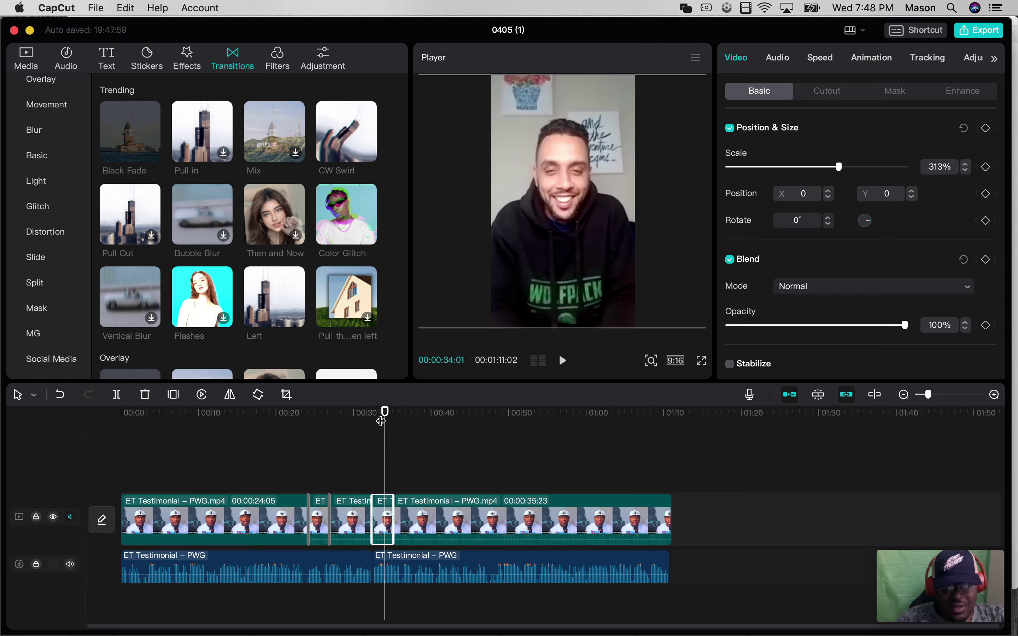
pyautogui.moveTo(385, 414)
pyautogui.mouseDown()
pyautogui.moveTo(358, 415)
pyautogui.moveTo(378, 419)
pyautogui.moveTo(368, 417)
pyautogui.mouseUp()
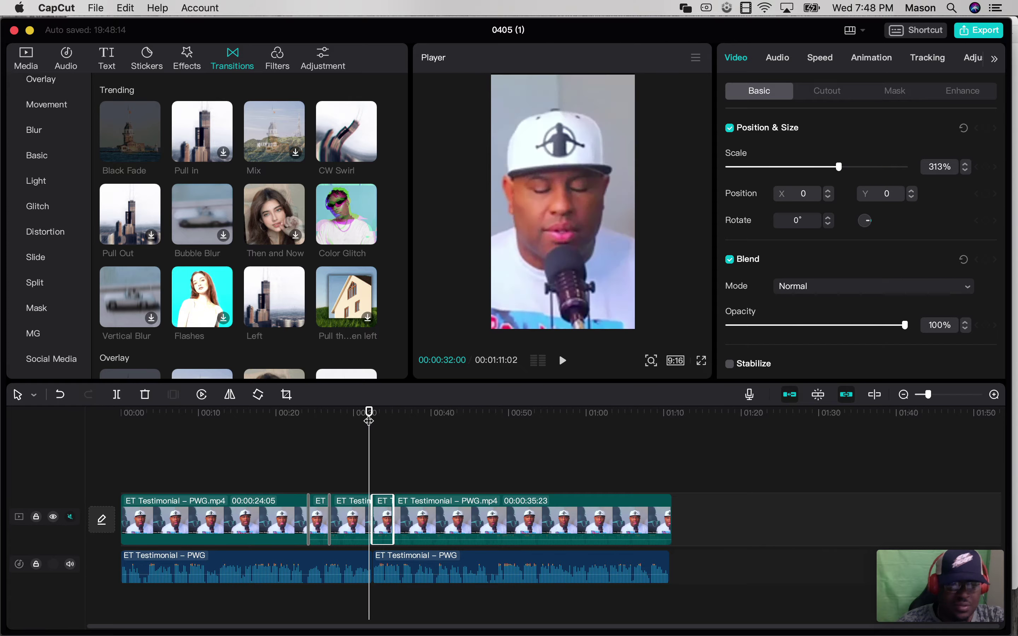
pyautogui.click(358, 510)
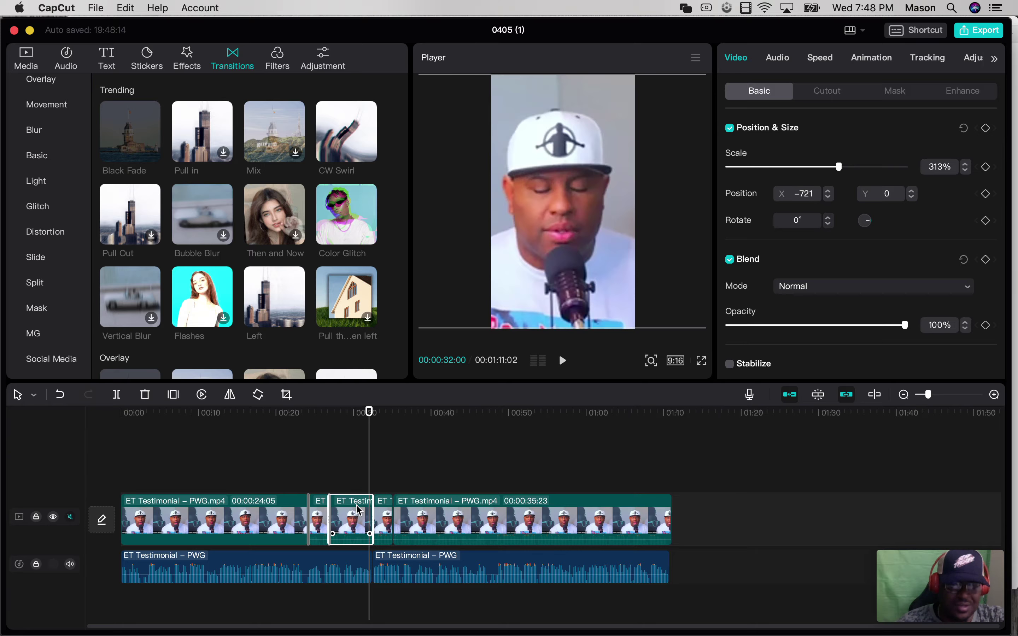
# Add Black Fade transitions at both the start and the end of the short hoodie segment
pyautogui.click(388, 474)
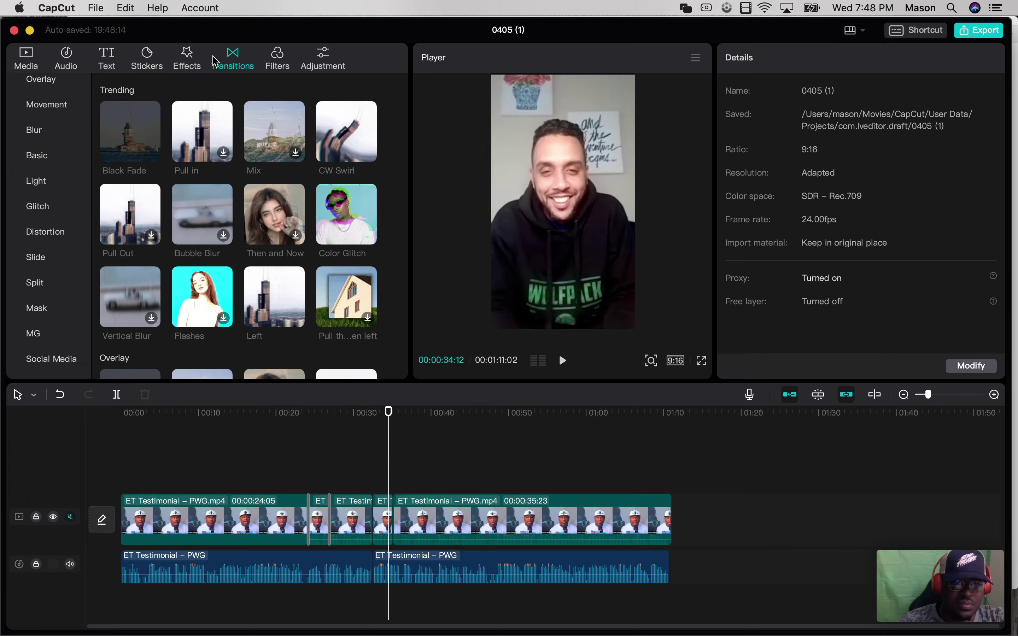
pyautogui.click(135, 144)
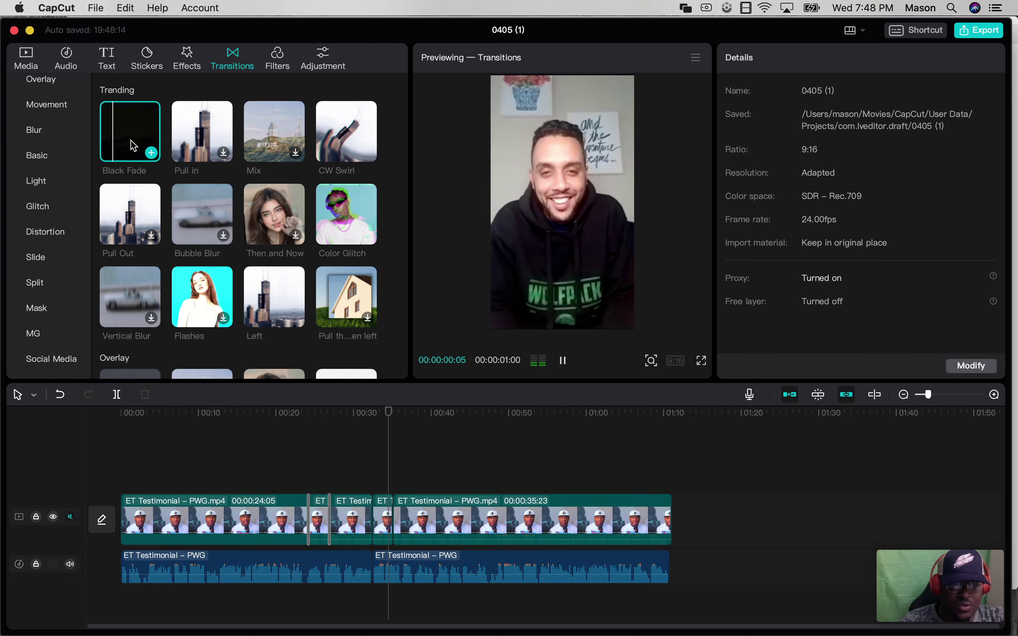
pyautogui.moveTo(135, 144); pyautogui.dragTo(371, 518)
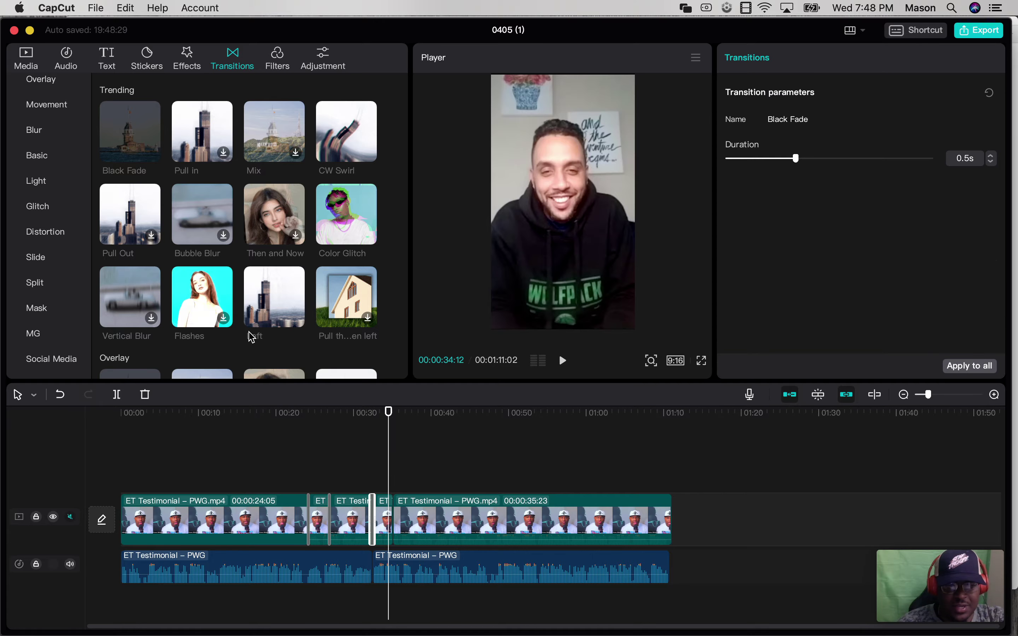
pyautogui.click(135, 148)
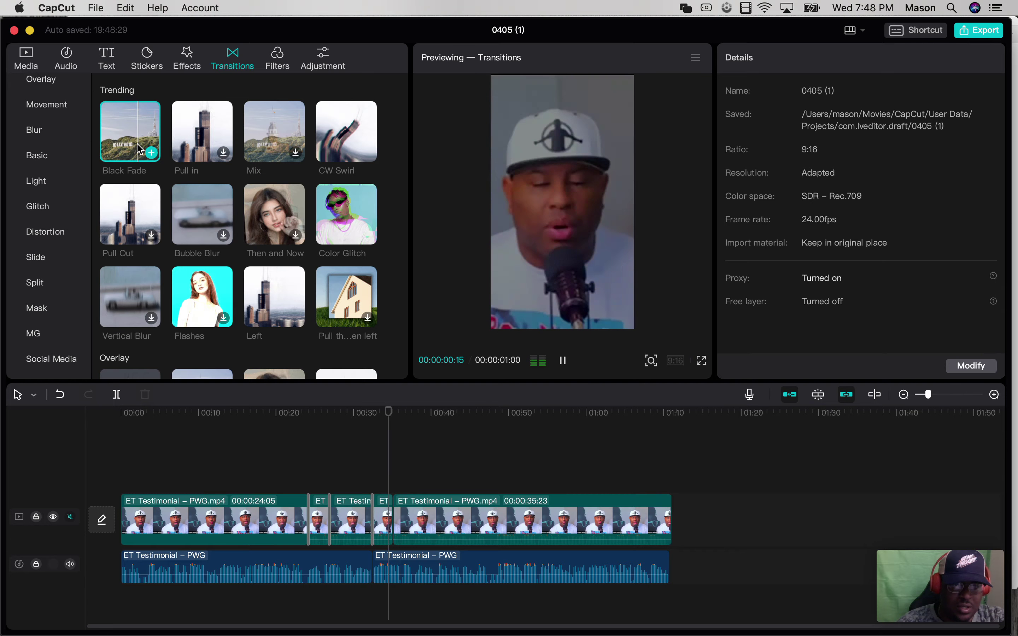
pyautogui.moveTo(135, 148); pyautogui.dragTo(392, 532)
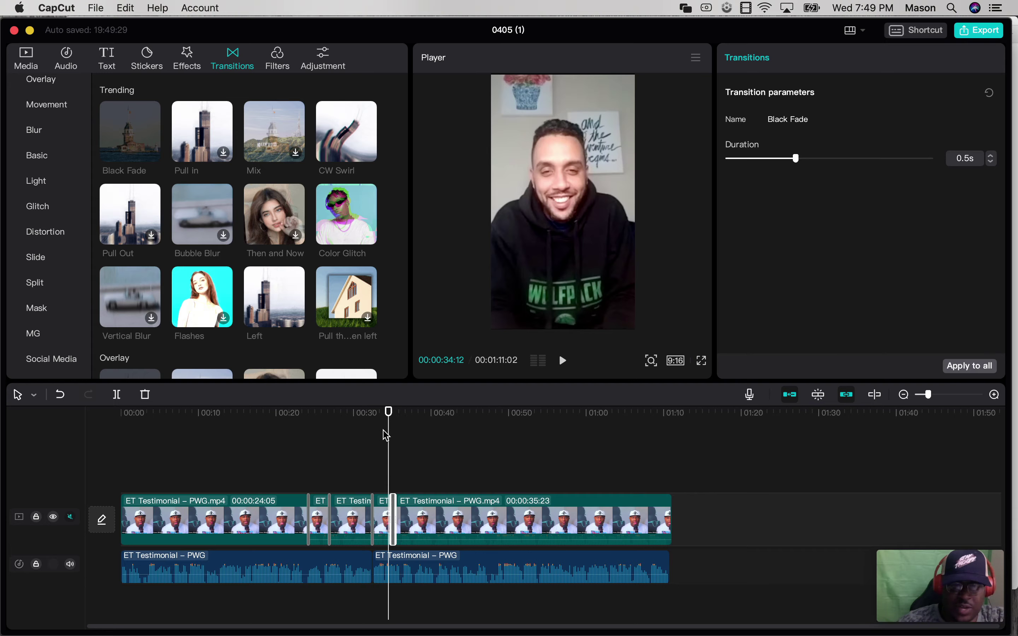
# Preview the Black Fade transitions around the short hoodie segment
pyautogui.moveTo(388, 411)
pyautogui.mouseDown()
pyautogui.moveTo(369, 414)
pyautogui.moveTo(384, 415)
pyautogui.mouseUp()
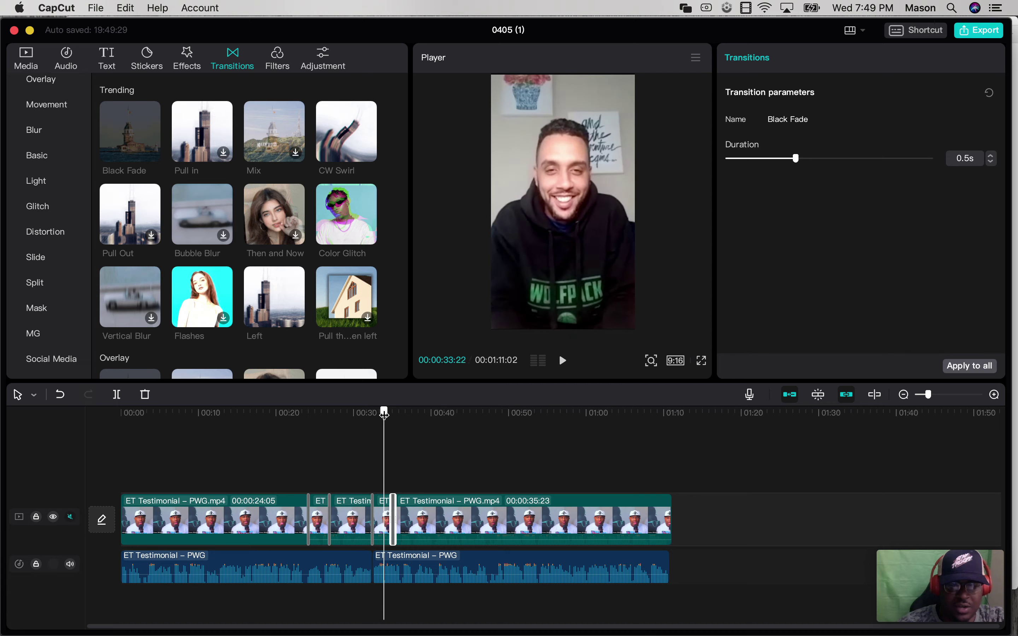
pyautogui.press('space')
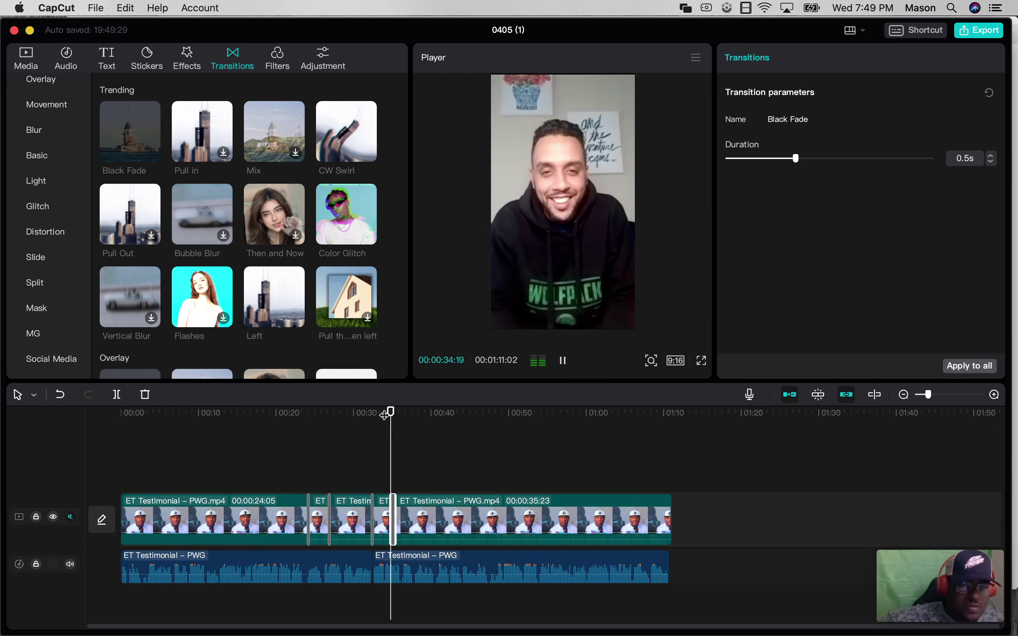
pyautogui.press('space')
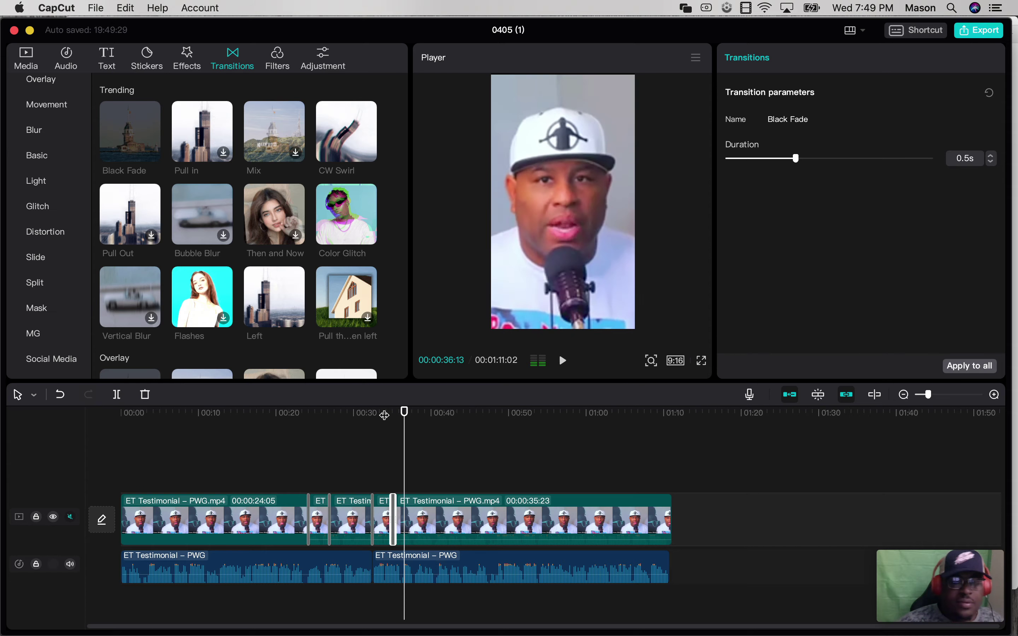
pyautogui.moveTo(405, 415); pyautogui.dragTo(364, 415)
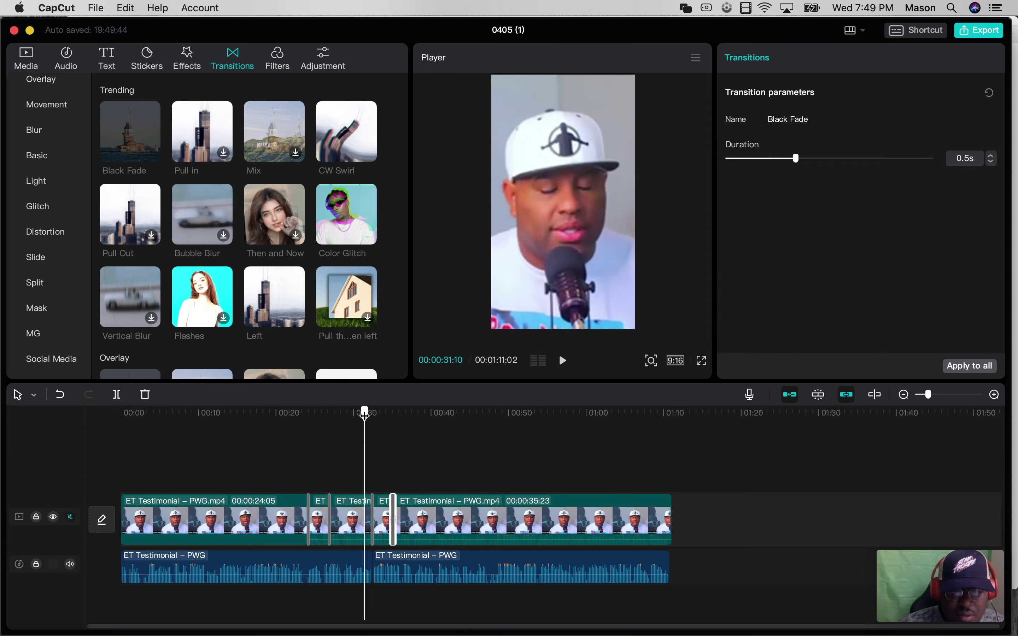
pyautogui.press('space')
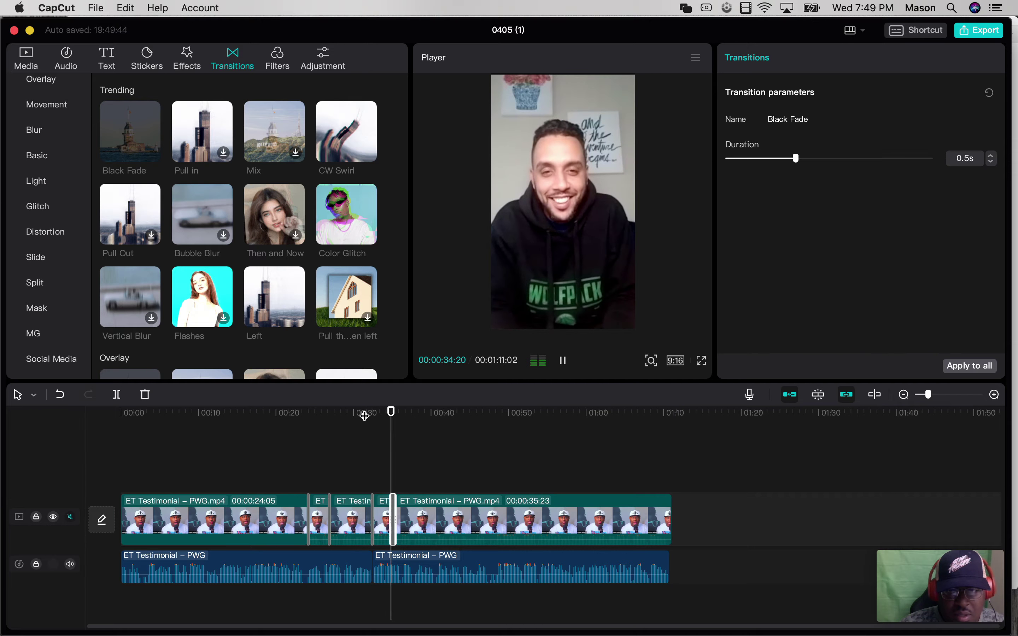
pyautogui.press('space')
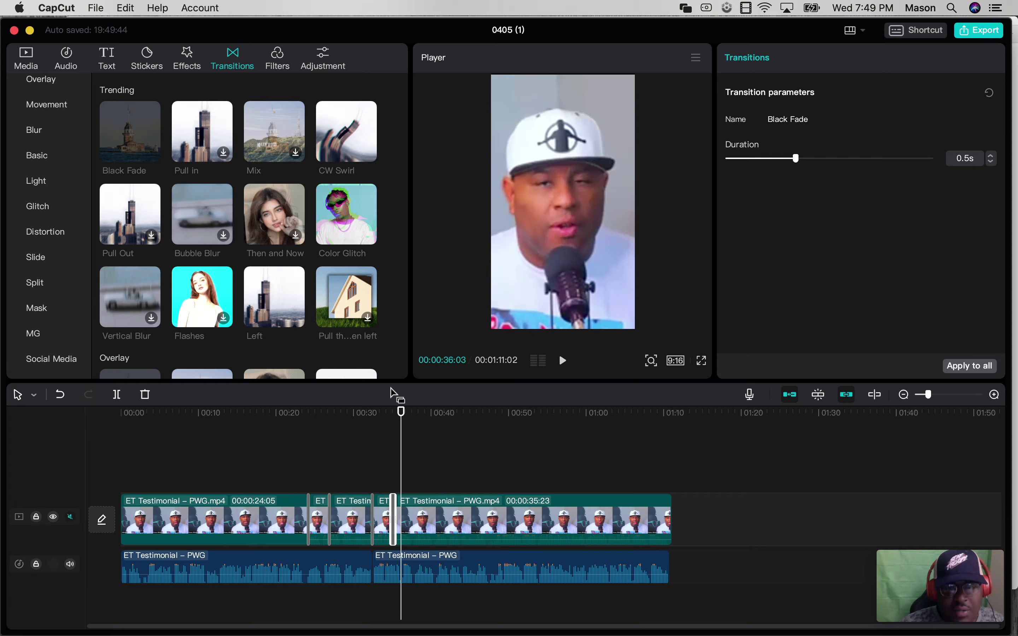
# Split the first video segment at 00:00:04:02 to separate a short opening segment
pyautogui.moveTo(402, 410); pyautogui.dragTo(118, 423)
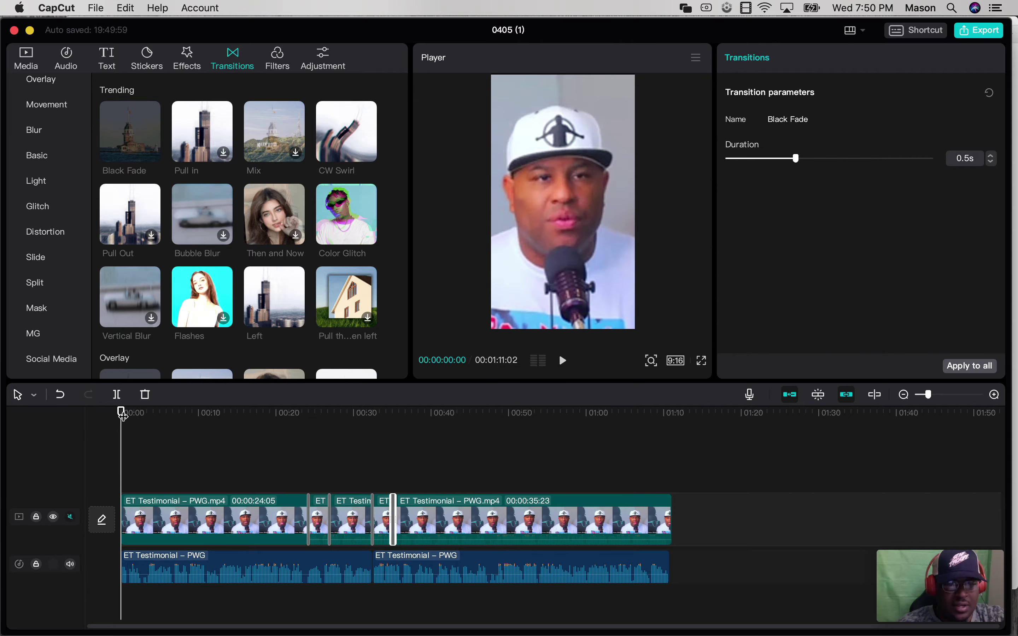
pyautogui.moveTo(121, 412); pyautogui.dragTo(153, 409)
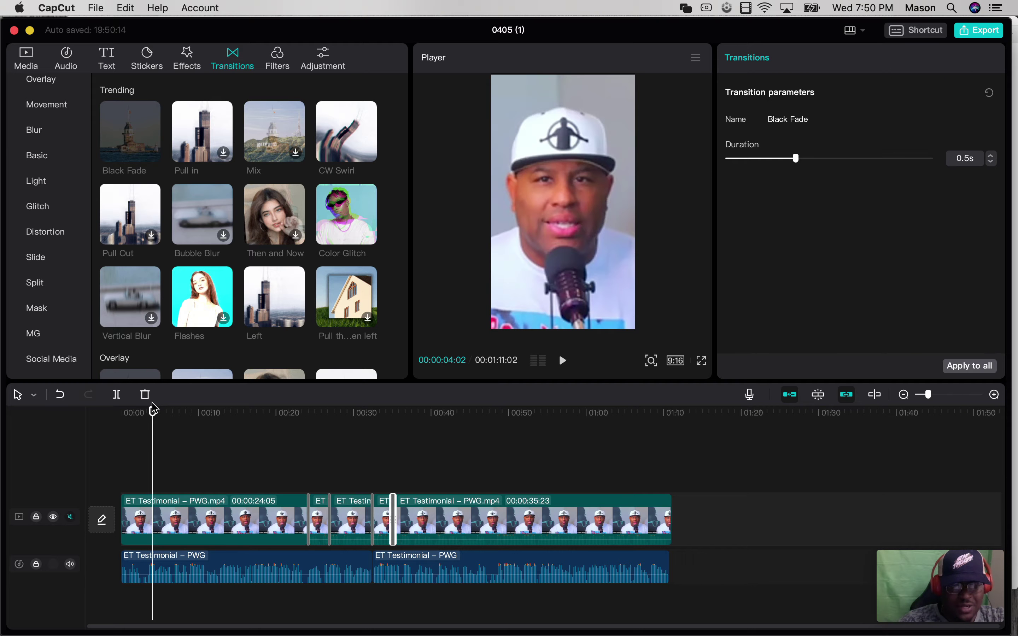
pyautogui.click(156, 515)
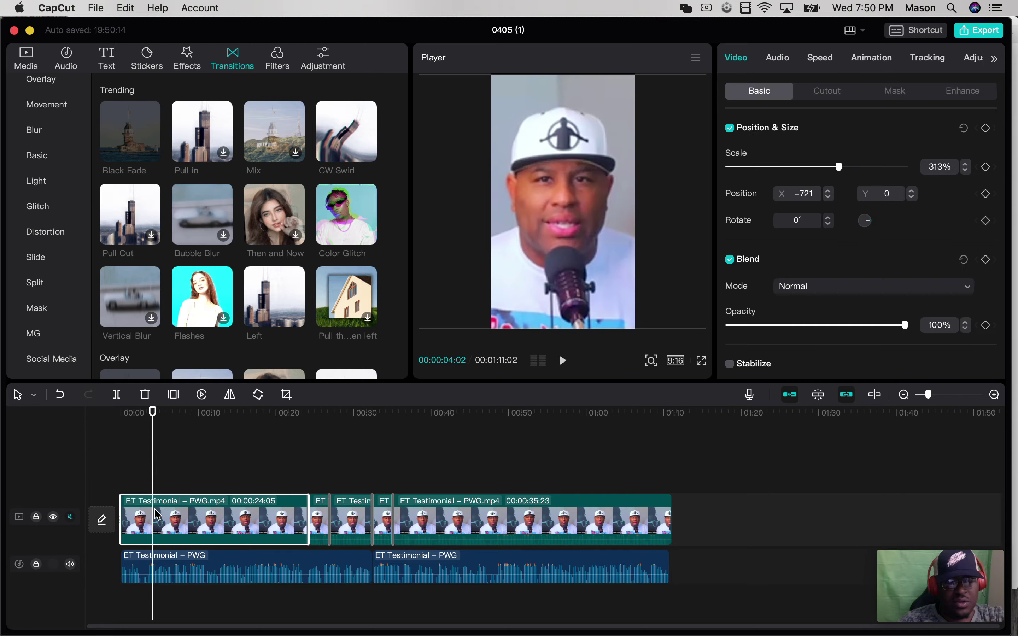
pyautogui.press('super+b')
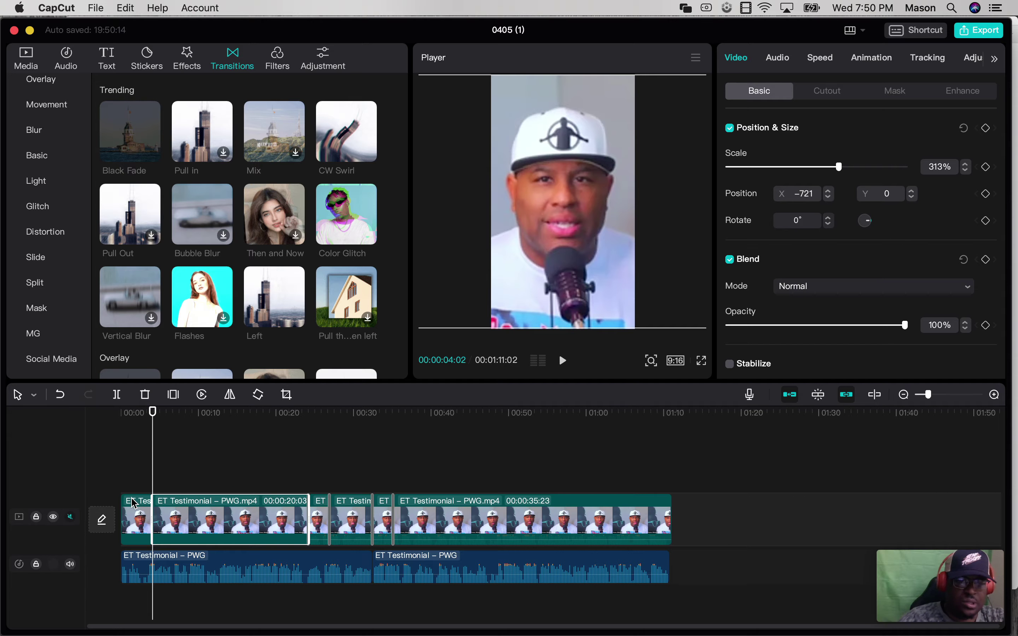
# Set the opacity of the short opening segment to 0% to make a black intro
pyautogui.click(130, 515)
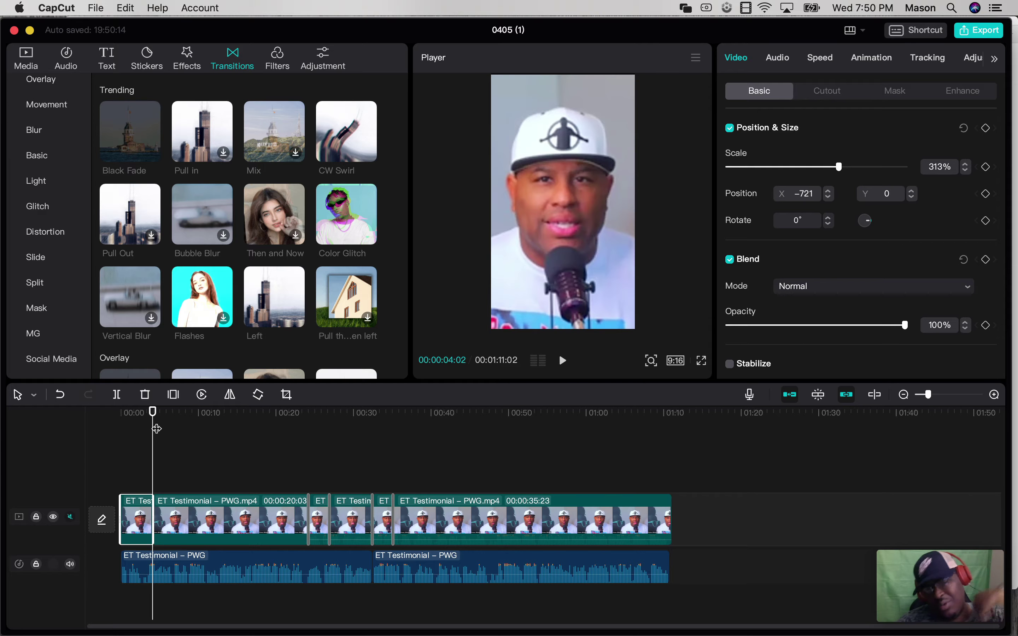
pyautogui.moveTo(151, 416); pyautogui.dragTo(121, 413)
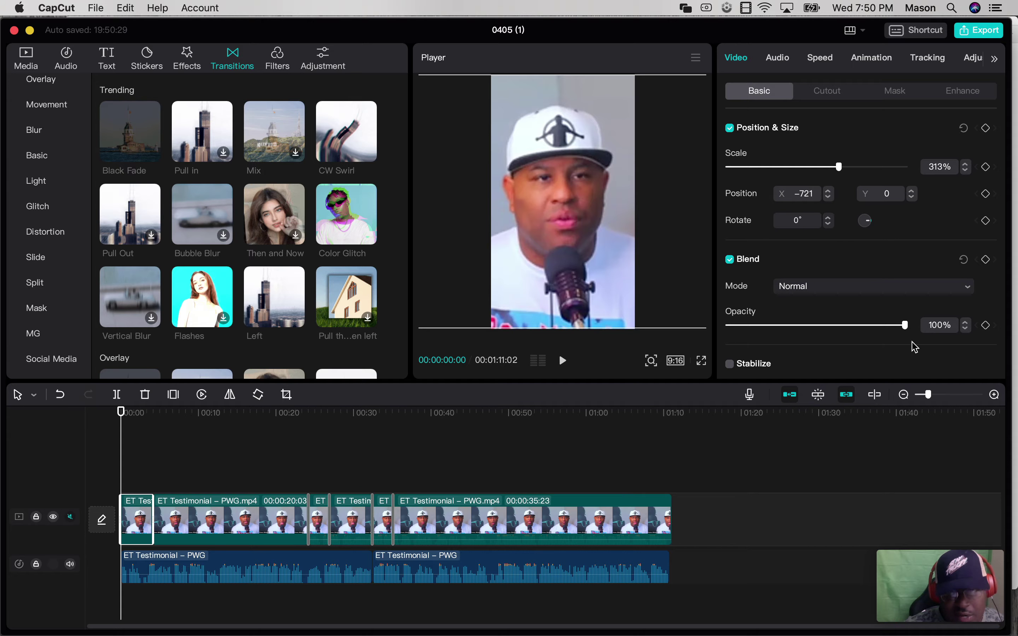
pyautogui.moveTo(905, 325); pyautogui.dragTo(728, 344)
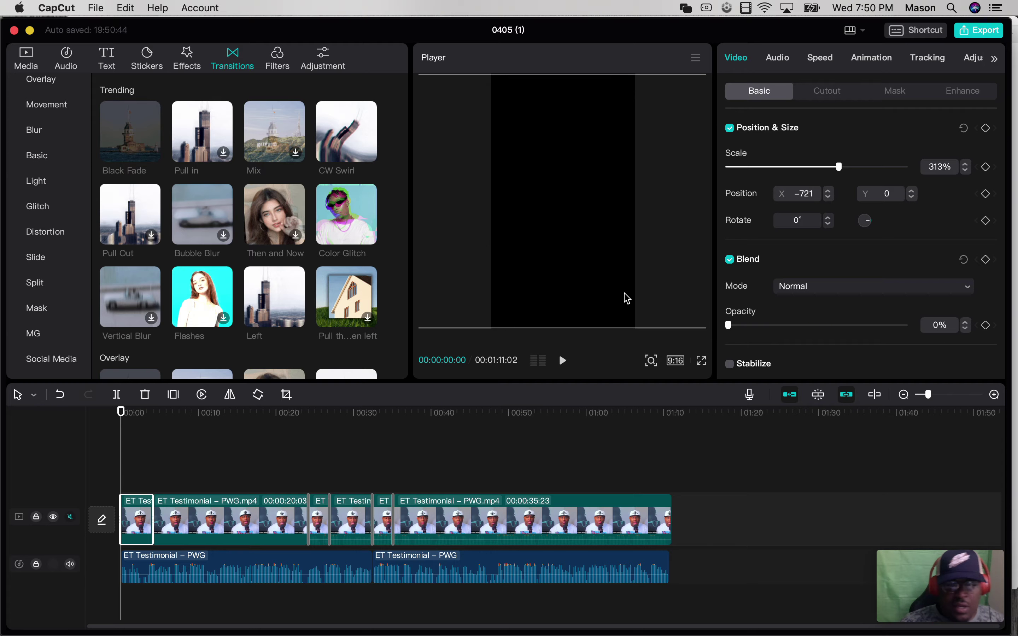
# Add a Default text clip above the opening segment at the start of the timeline
pyautogui.click(108, 67)
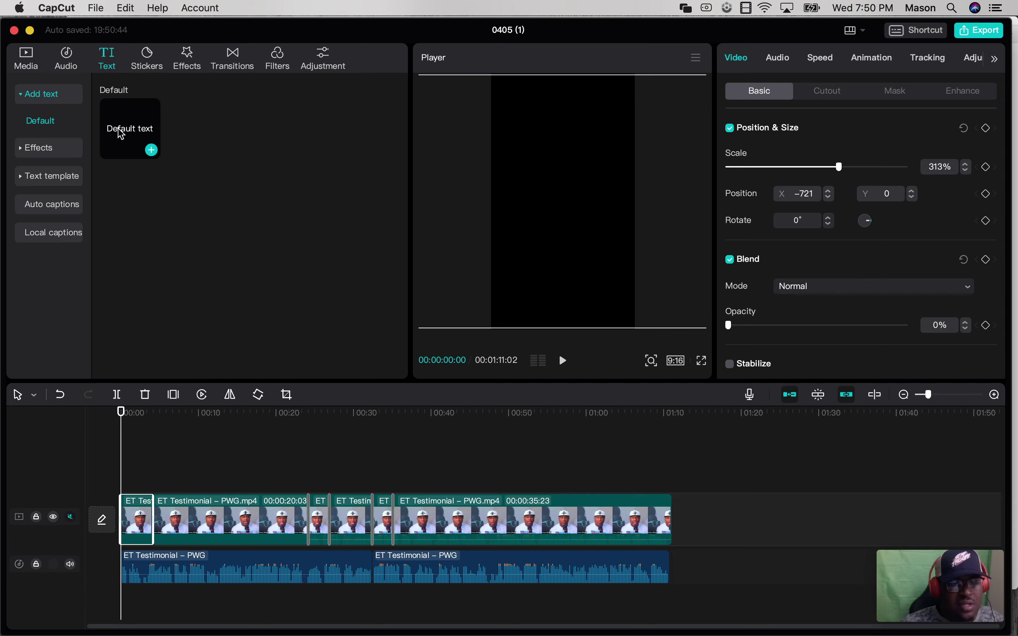
pyautogui.click(152, 151)
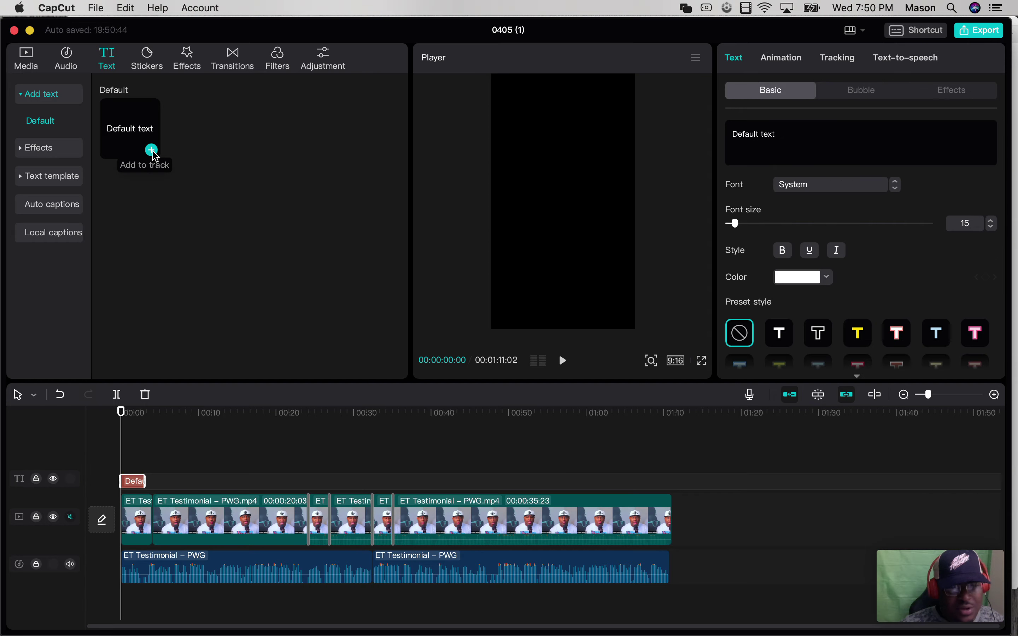
# Replace the default wording of the intro text clip with "Prayer Warriors Global"
pyautogui.doubleClick(775, 140)
pyautogui.tripleClick(775, 140)
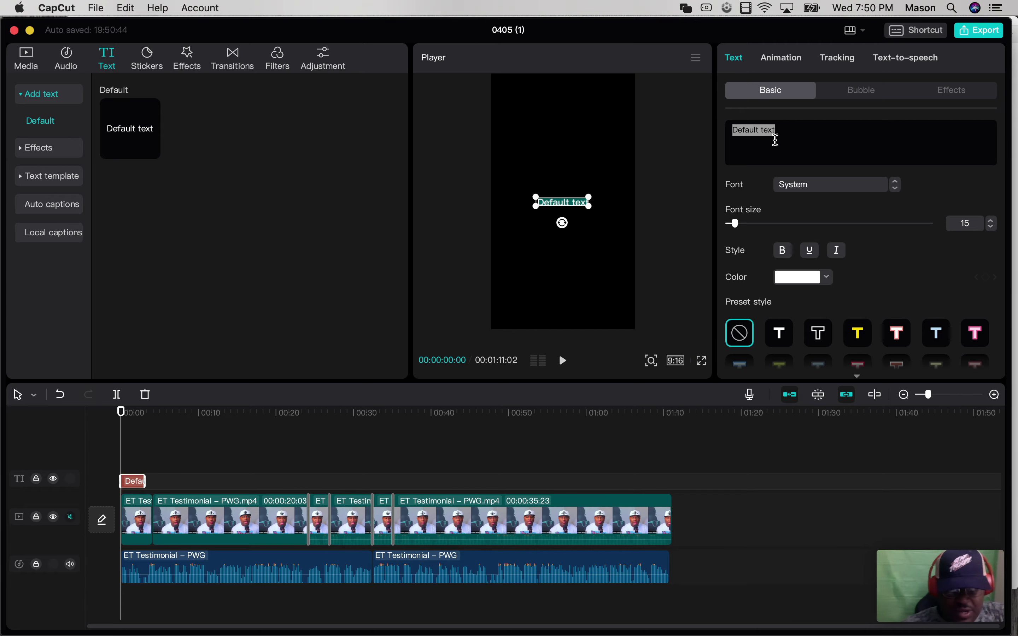
pyautogui.write('Pray')
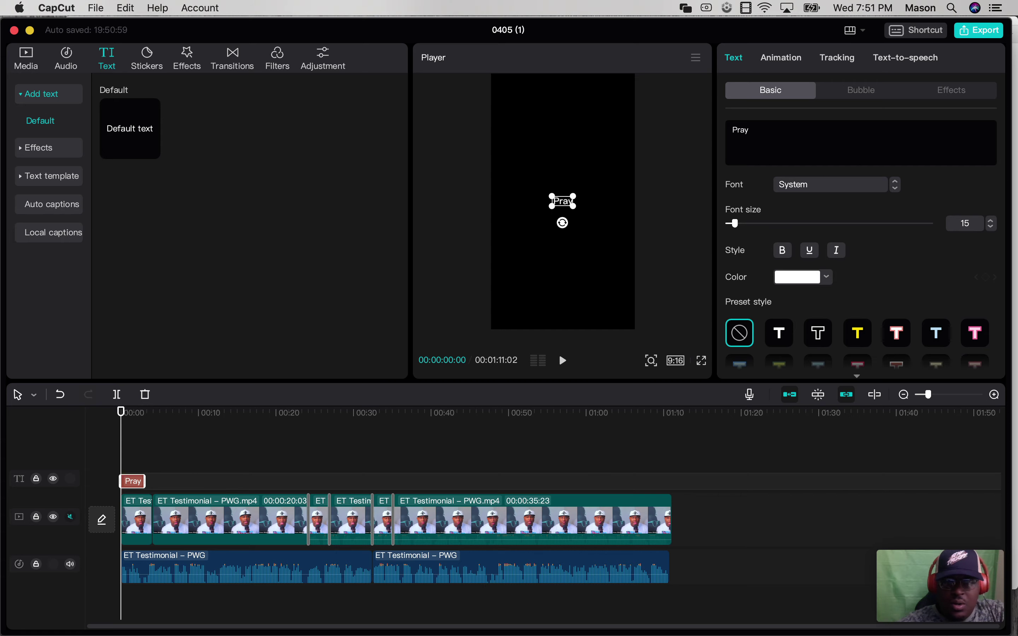
pyautogui.write('er Warr')
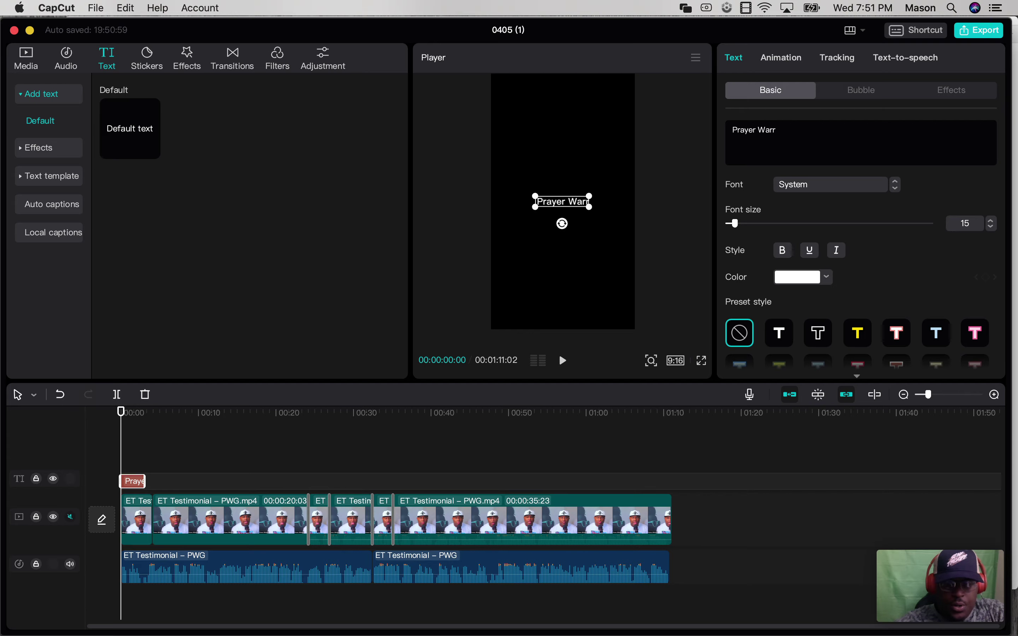
pyautogui.write('iors')
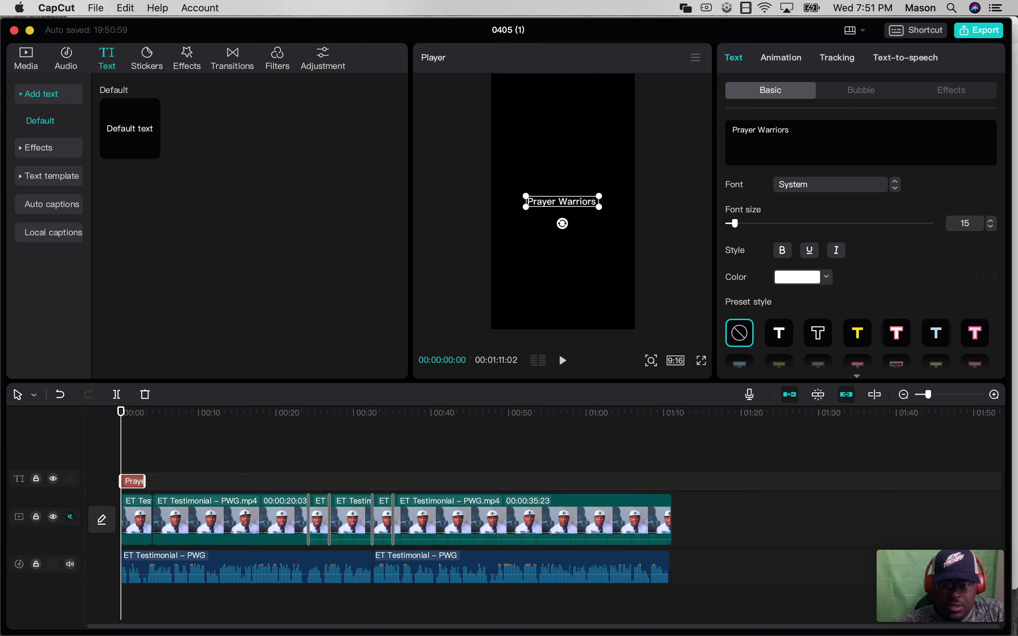
pyautogui.write(' Global')
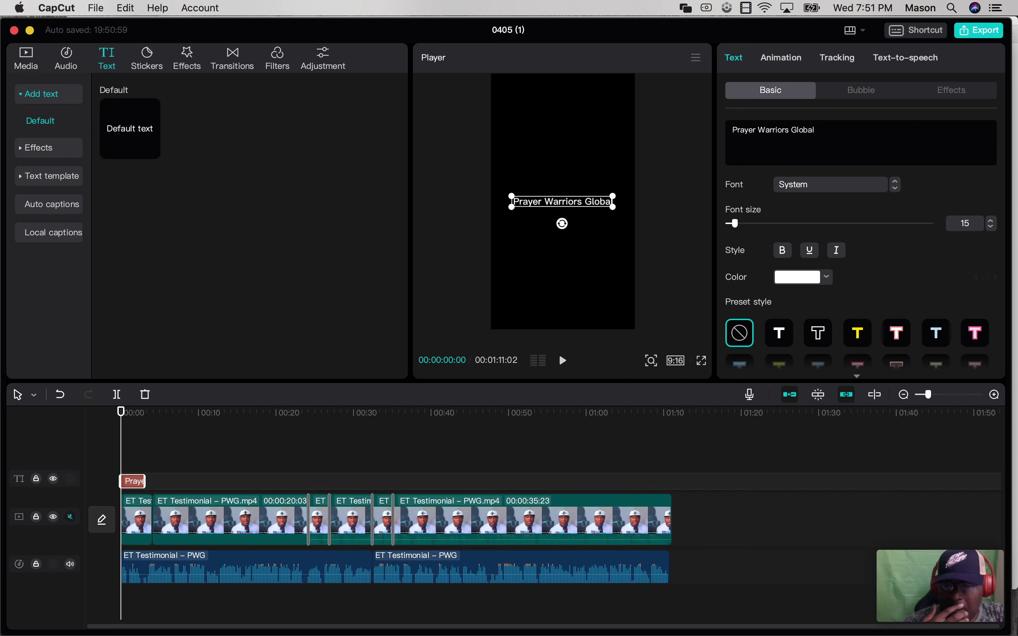
# Add a second line reading "Inception Part 10" to the intro text
pyautogui.press('Return')
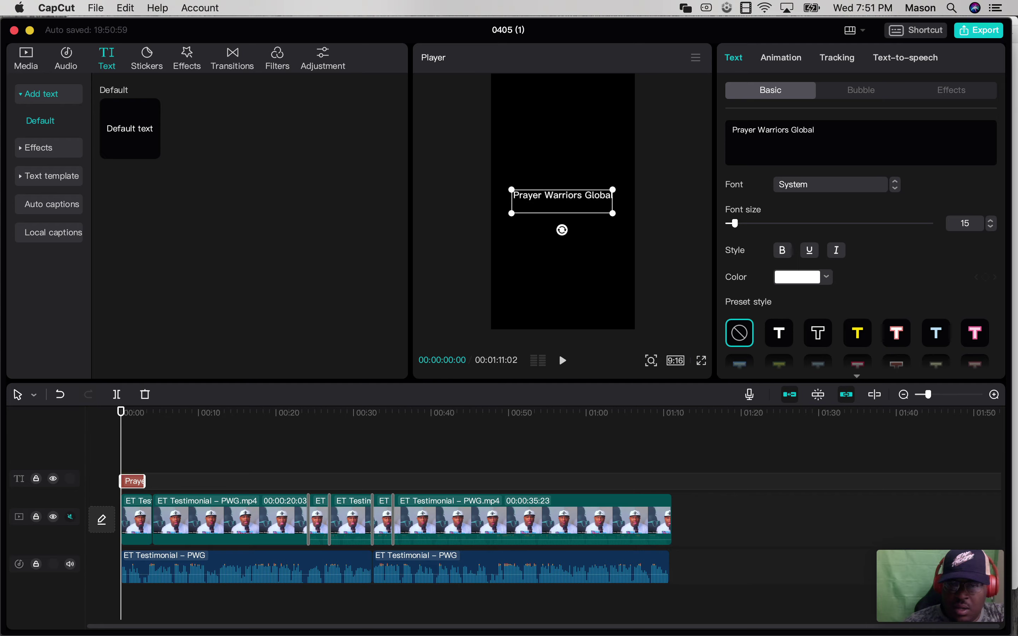
pyautogui.write('i')
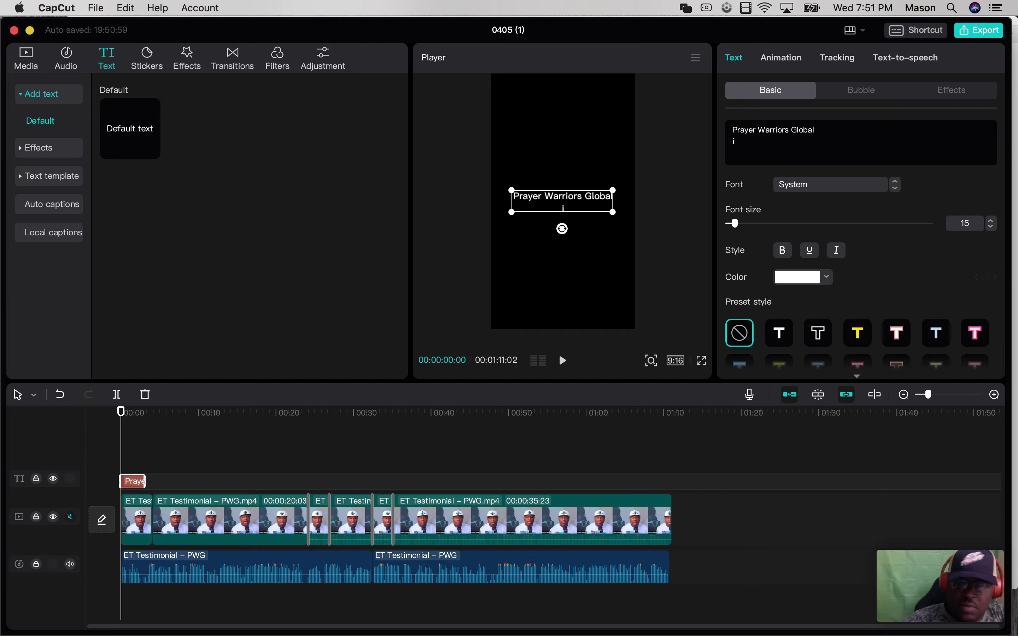
pyautogui.press('BackSpace')
pyautogui.write('In')
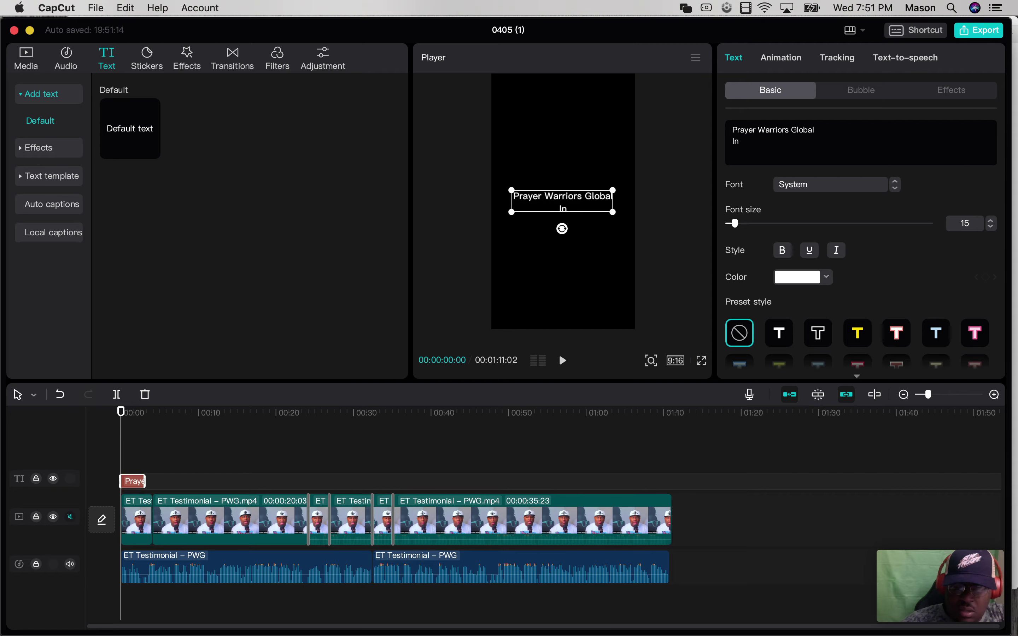
pyautogui.write('ce')
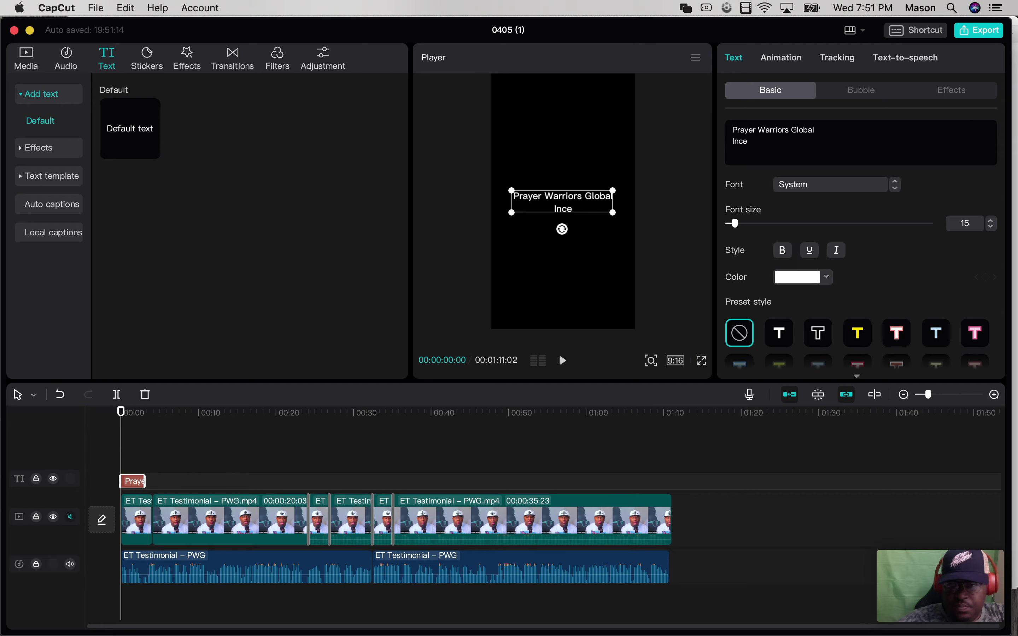
pyautogui.write('ption')
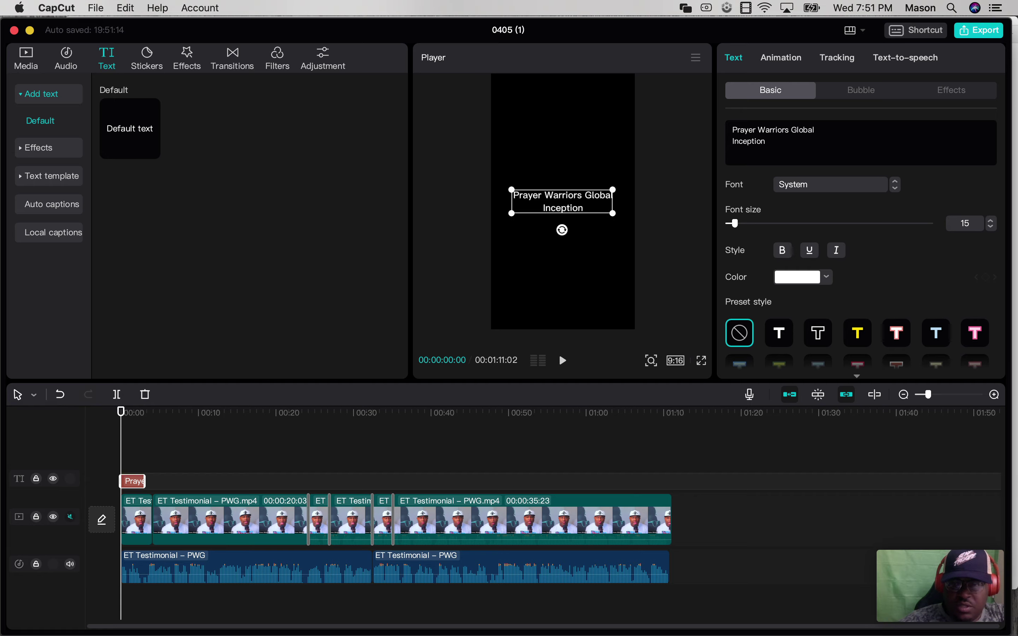
pyautogui.write(' Part ')
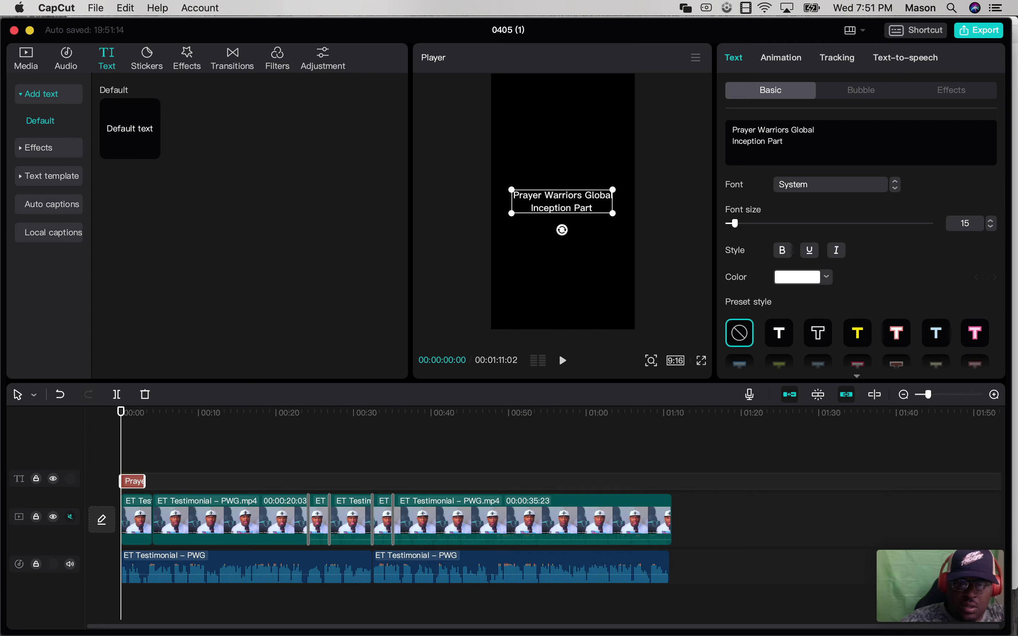
pyautogui.write('10')
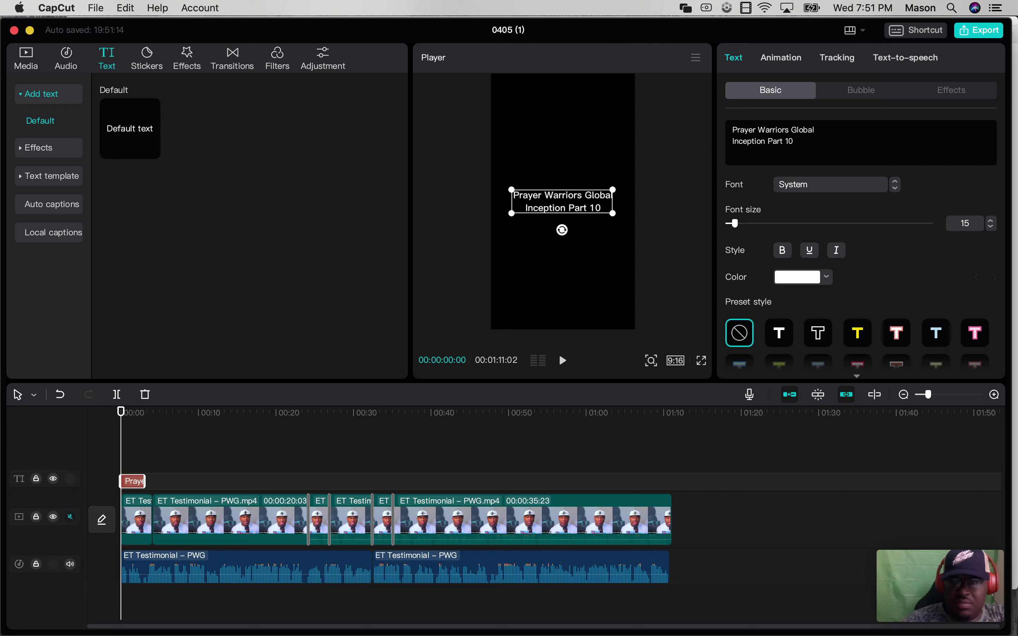
# Set the intro text's font to AvenirNext and scale the text down to fit within the width of the vertical frame
pyautogui.click(825, 185)
pyautogui.click(821, 197)
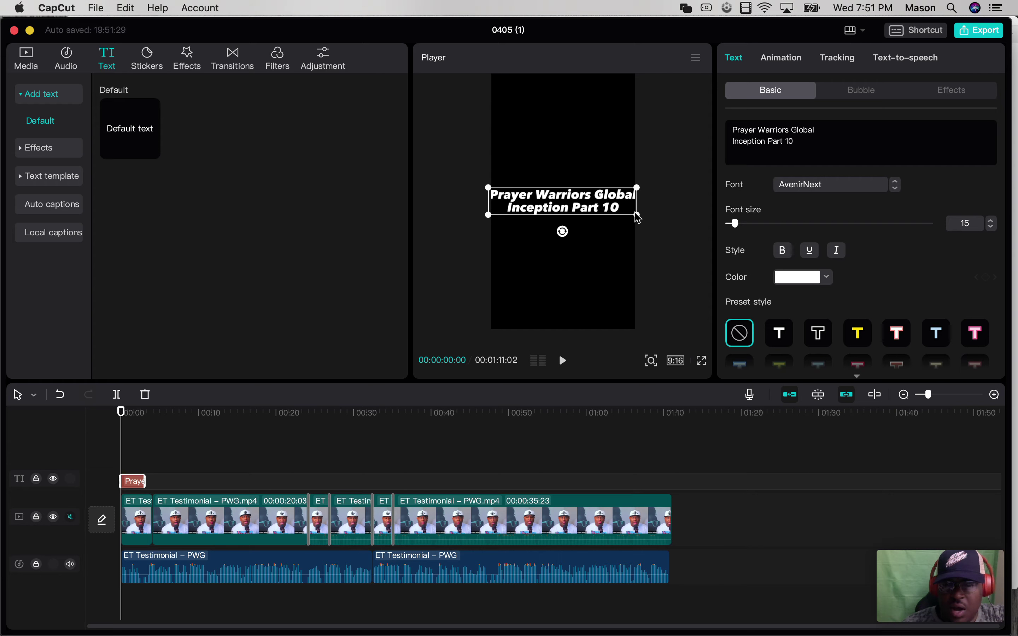
pyautogui.moveTo(636, 215); pyautogui.dragTo(626, 216)
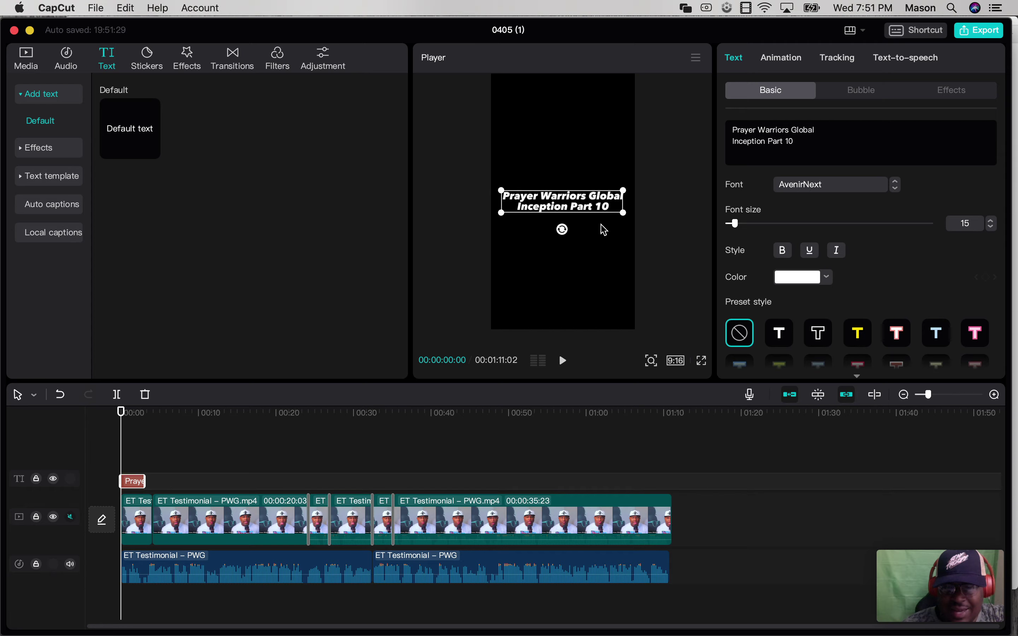
pyautogui.click(590, 261)
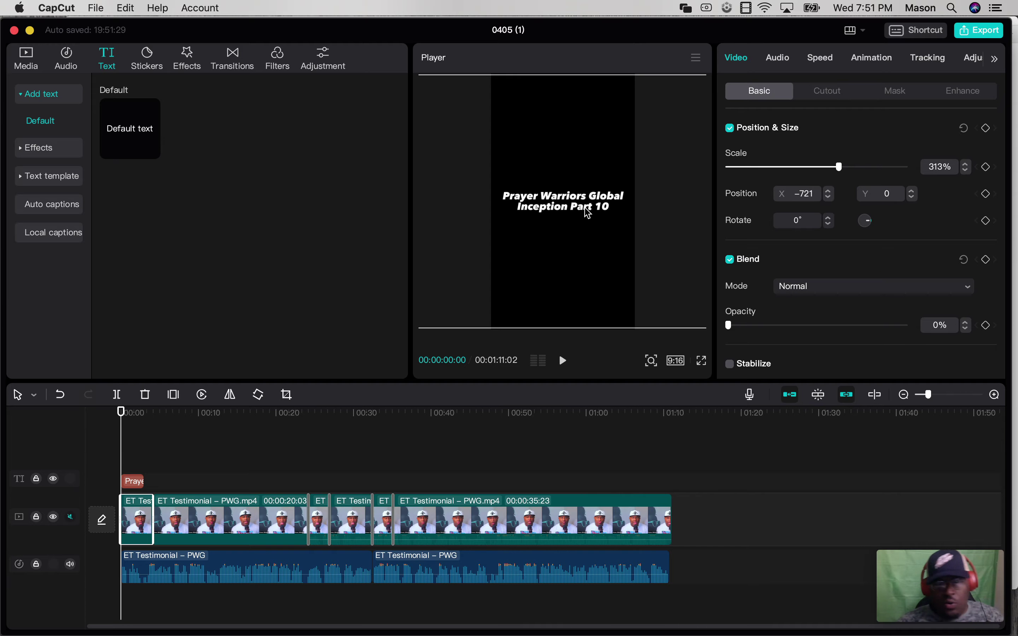
pyautogui.click(566, 210)
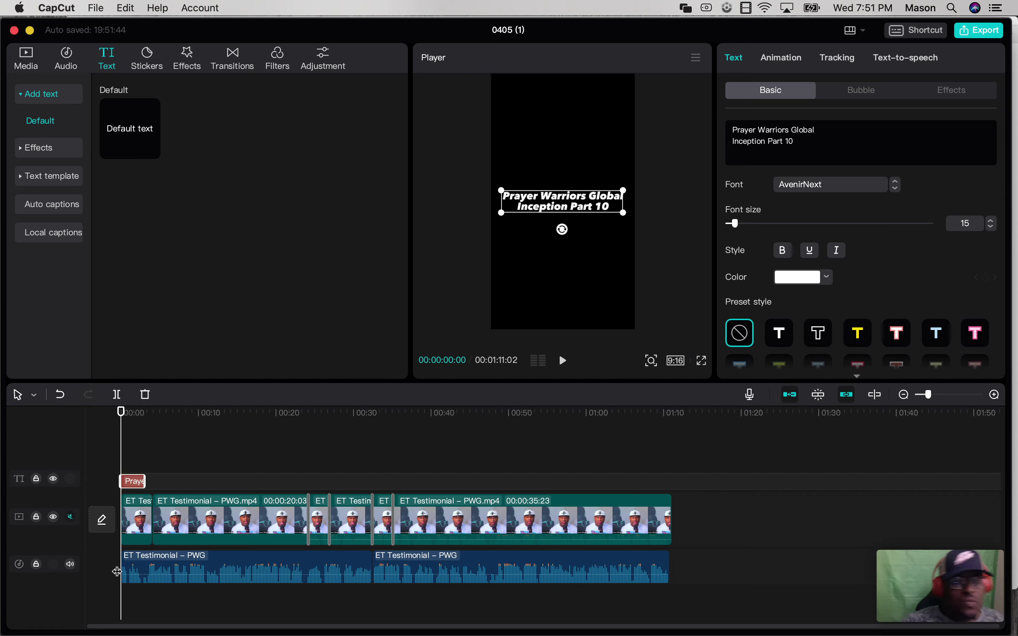
# Import PWG Logo.PNG from the Downloads folder and place it on its own track above the black opening segment at the timeline start
pyautogui.click(146, 59)
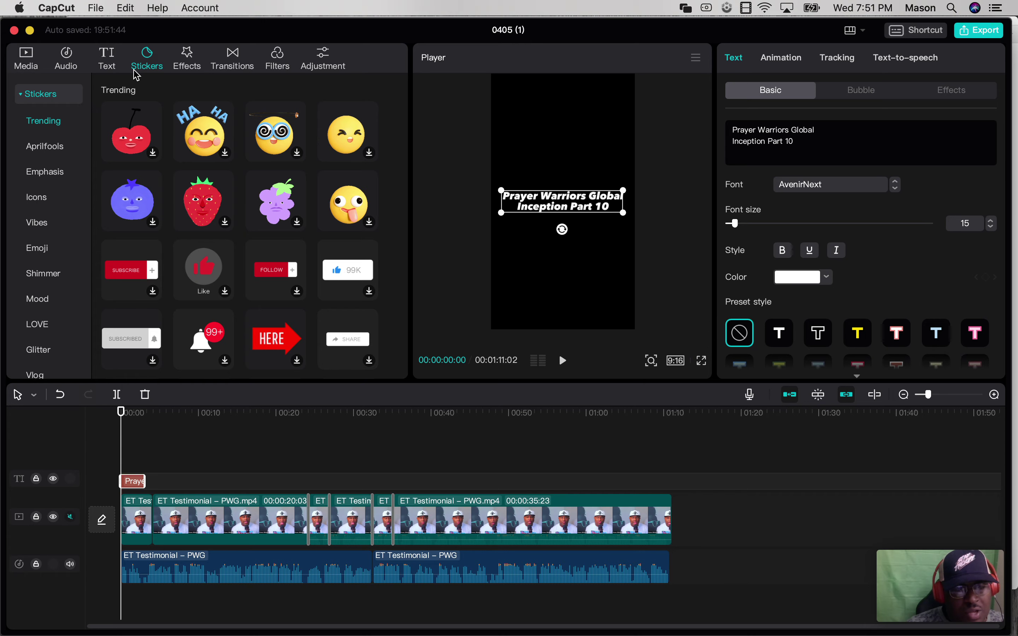
pyautogui.click(50, 97)
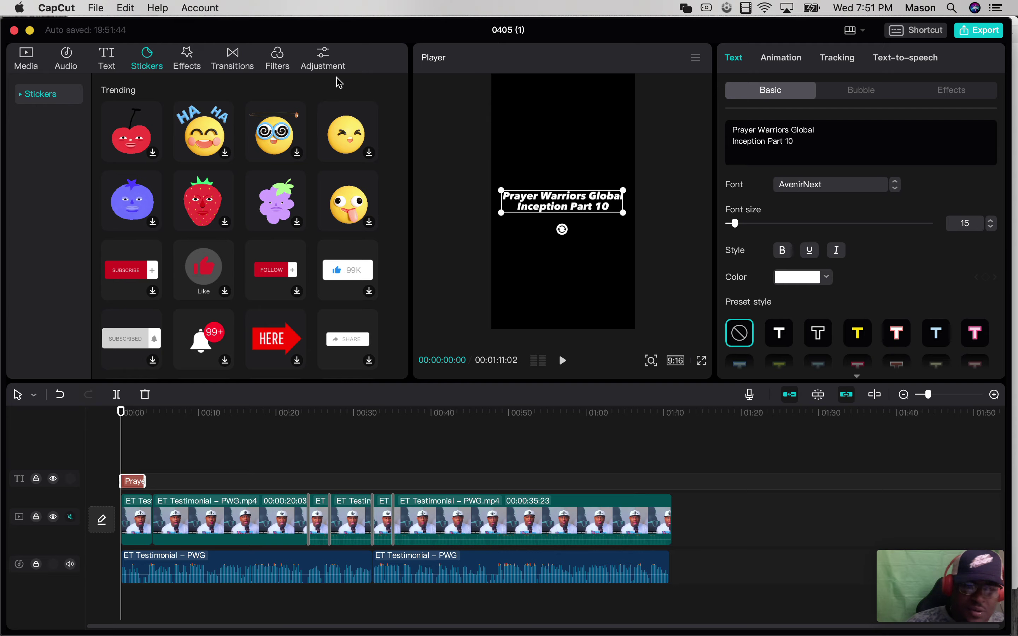
pyautogui.click(33, 64)
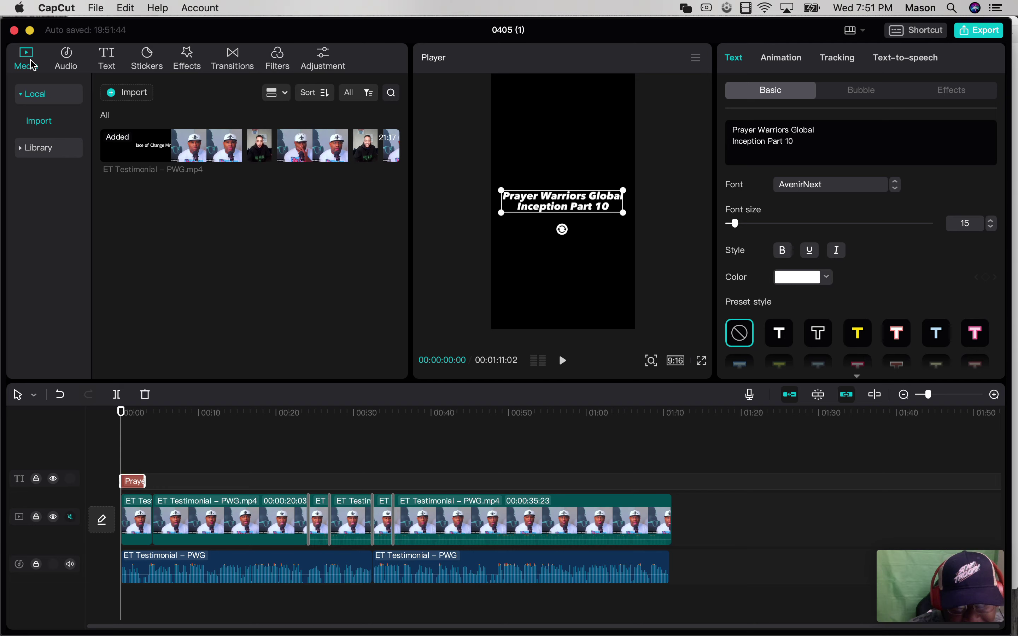
pyautogui.click(126, 96)
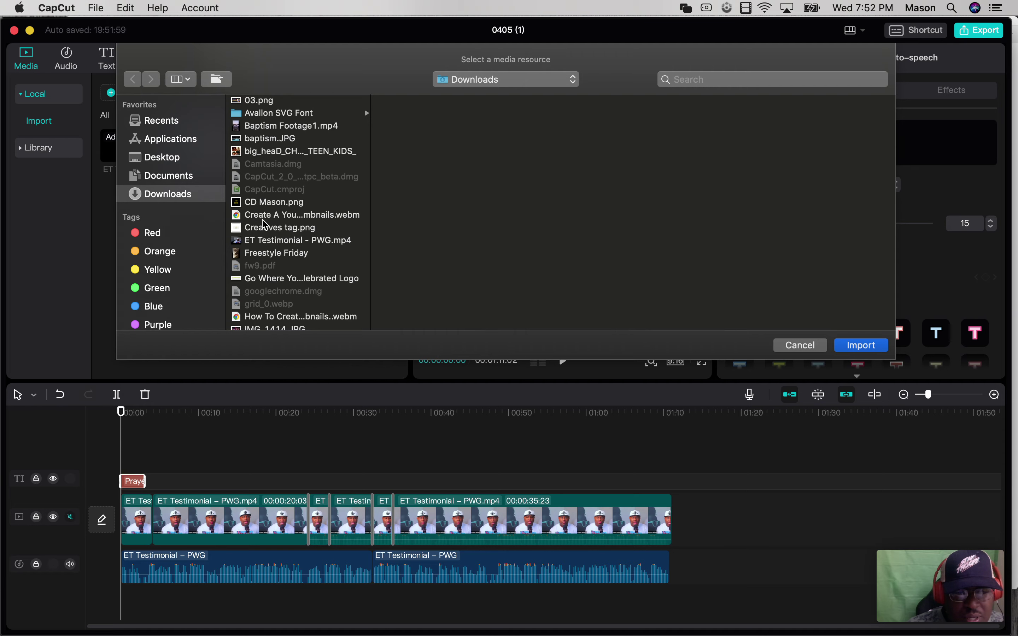
pyautogui.scroll(-5, 266, 227)
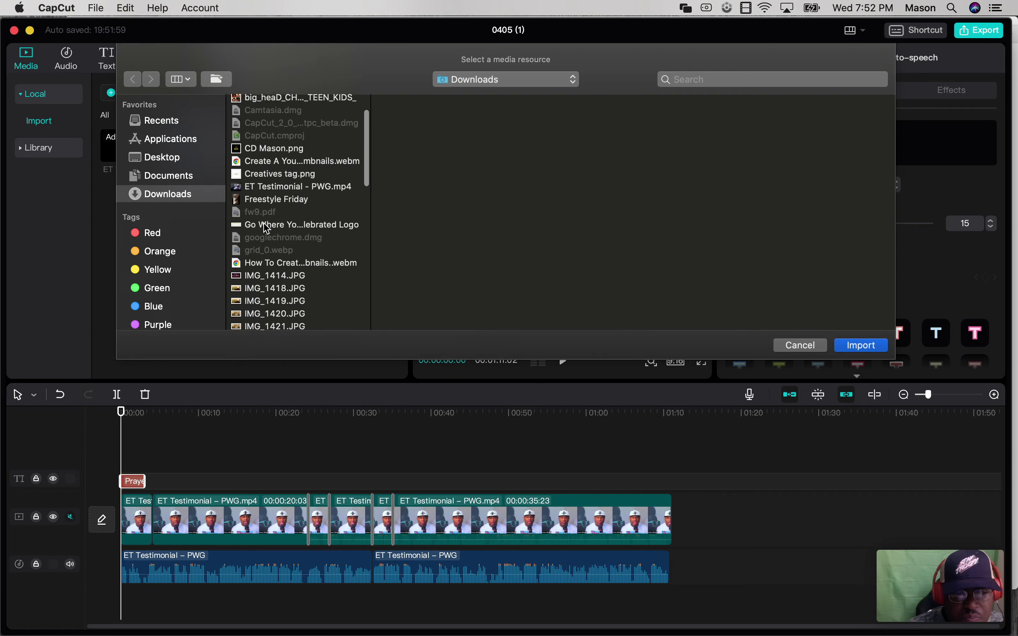
pyautogui.scroll(-15, 265, 228)
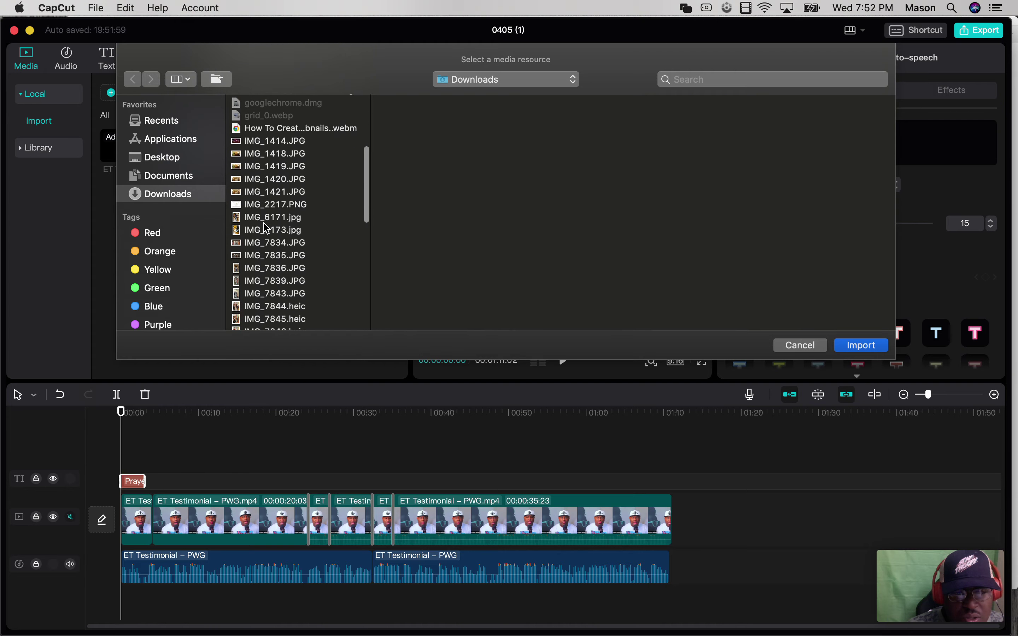
pyautogui.scroll(-2, 265, 228)
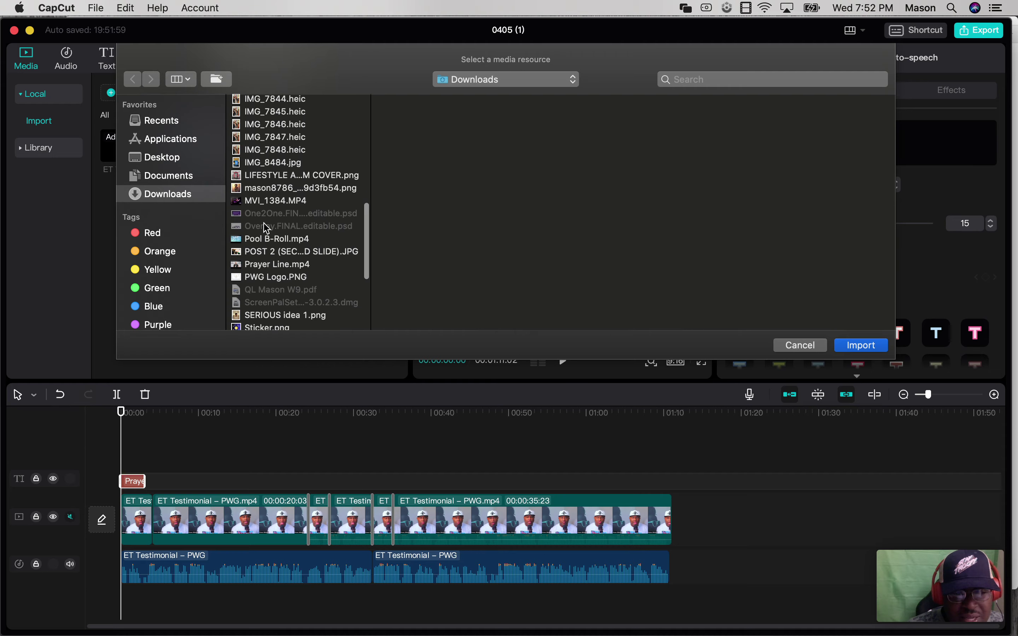
pyautogui.click(256, 278)
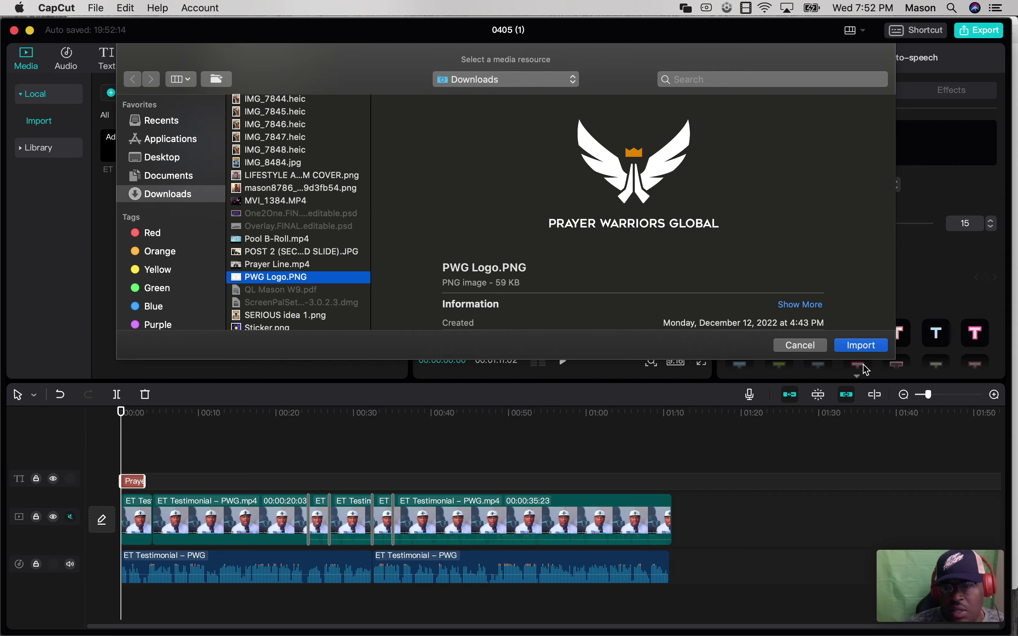
pyautogui.click(861, 346)
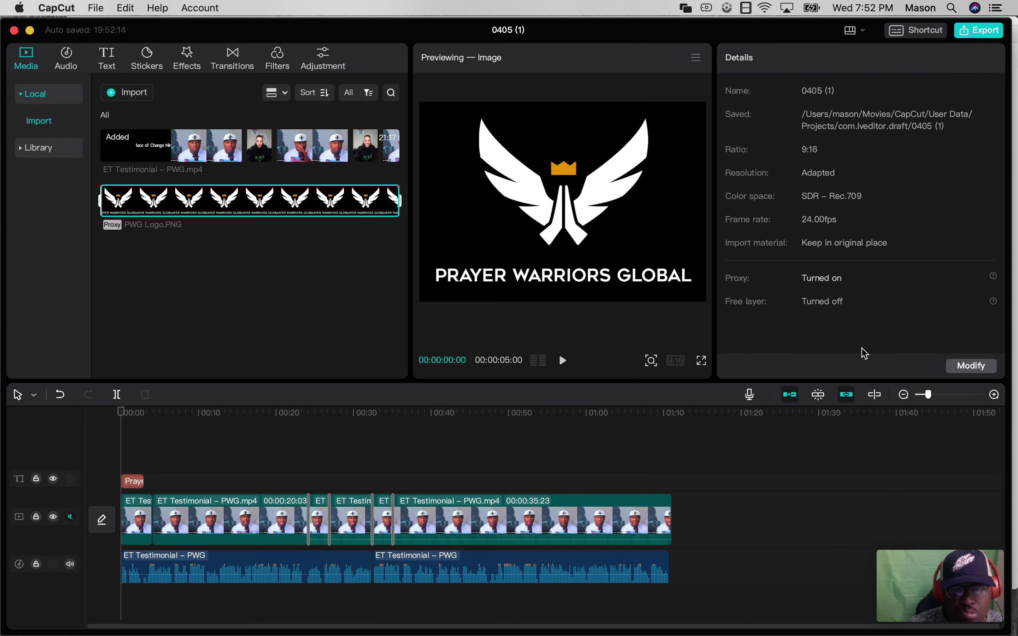
pyautogui.moveTo(257, 203)
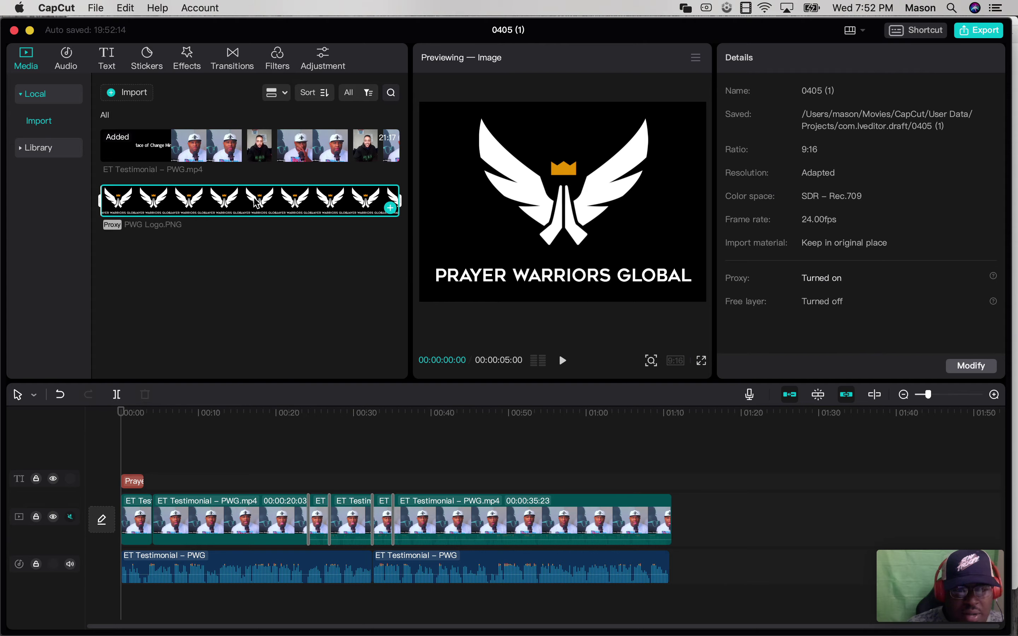
pyautogui.moveTo(257, 203); pyautogui.dragTo(119, 466)
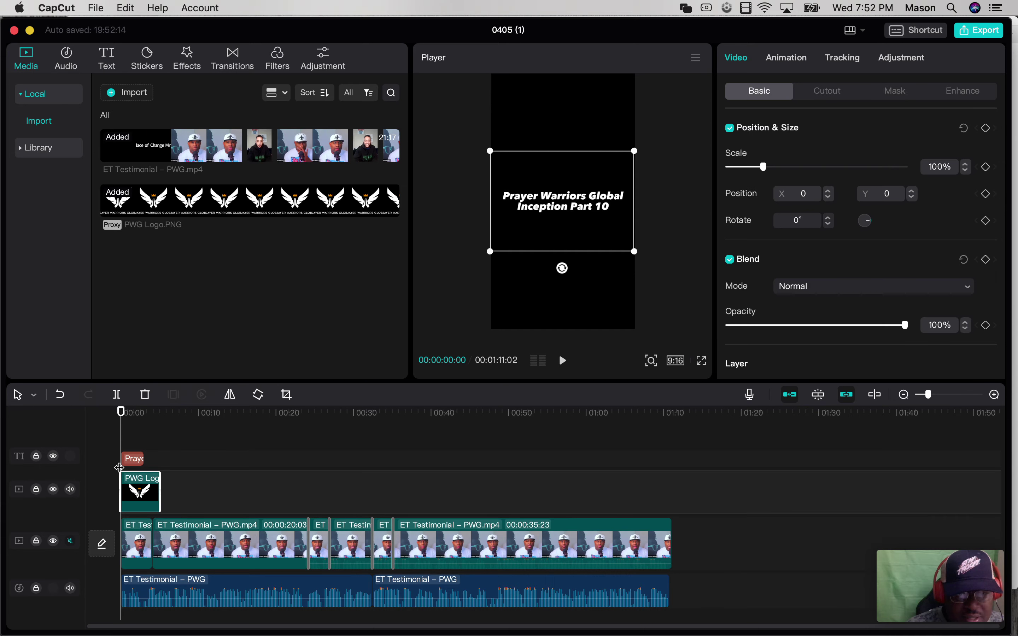
# Trim the logo clip and extend the intro text clip to match the length of the black opening segment
pyautogui.click(176, 502)
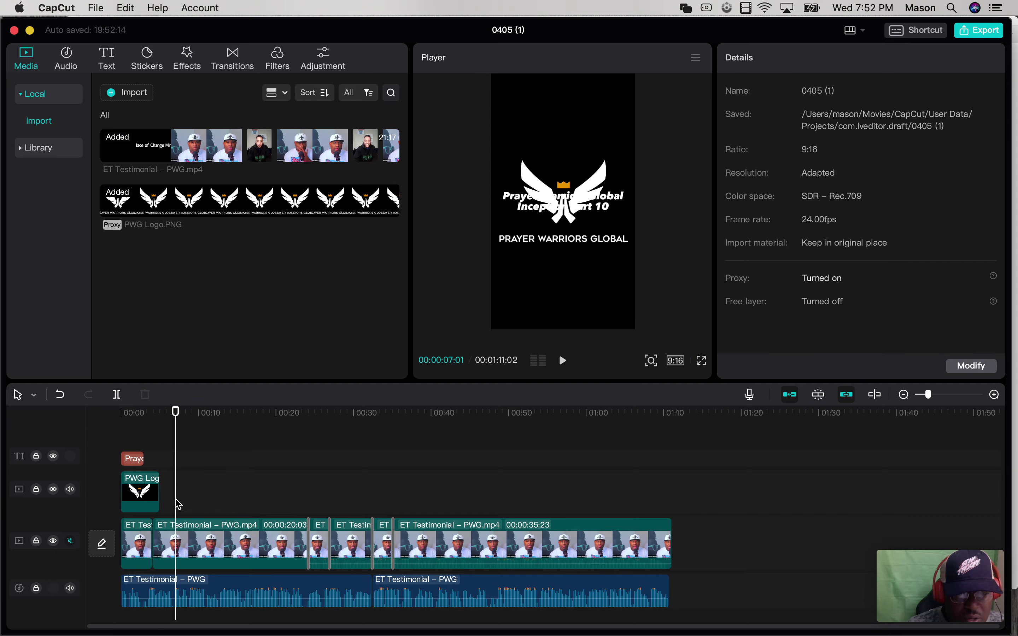
pyautogui.click(150, 499)
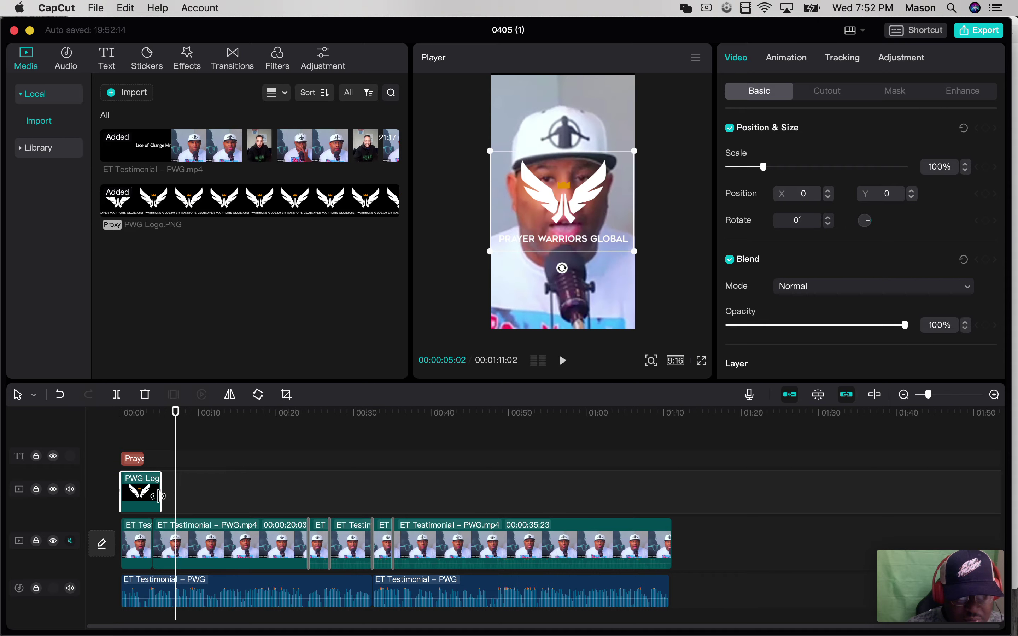
pyautogui.moveTo(159, 496); pyautogui.dragTo(151, 460)
pyautogui.click(135, 460)
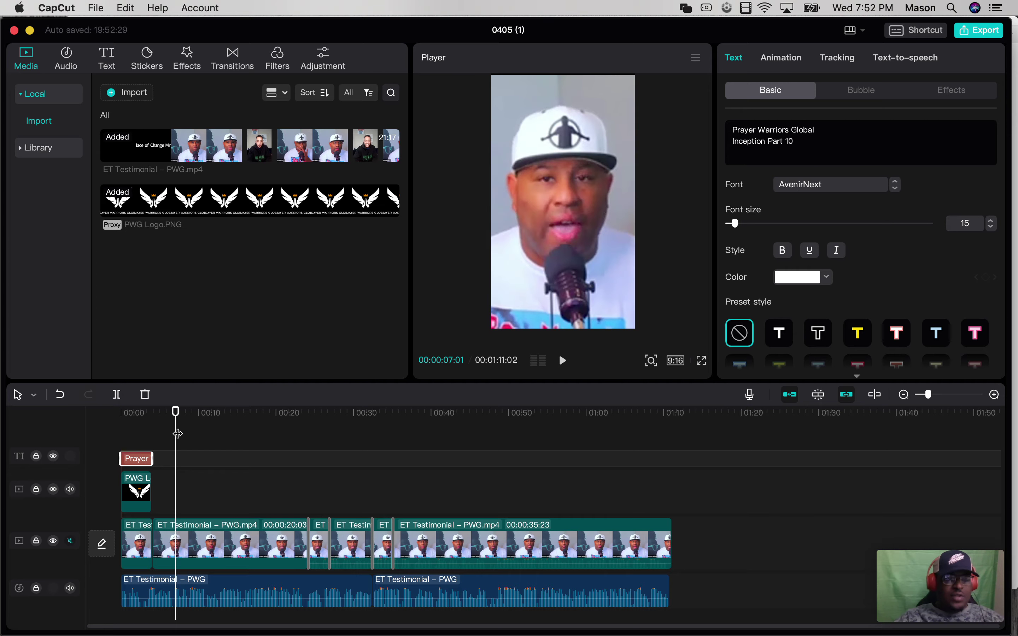
# Scale the logo down and position it centred below the two-line intro text
pyautogui.moveTo(176, 414); pyautogui.dragTo(130, 425)
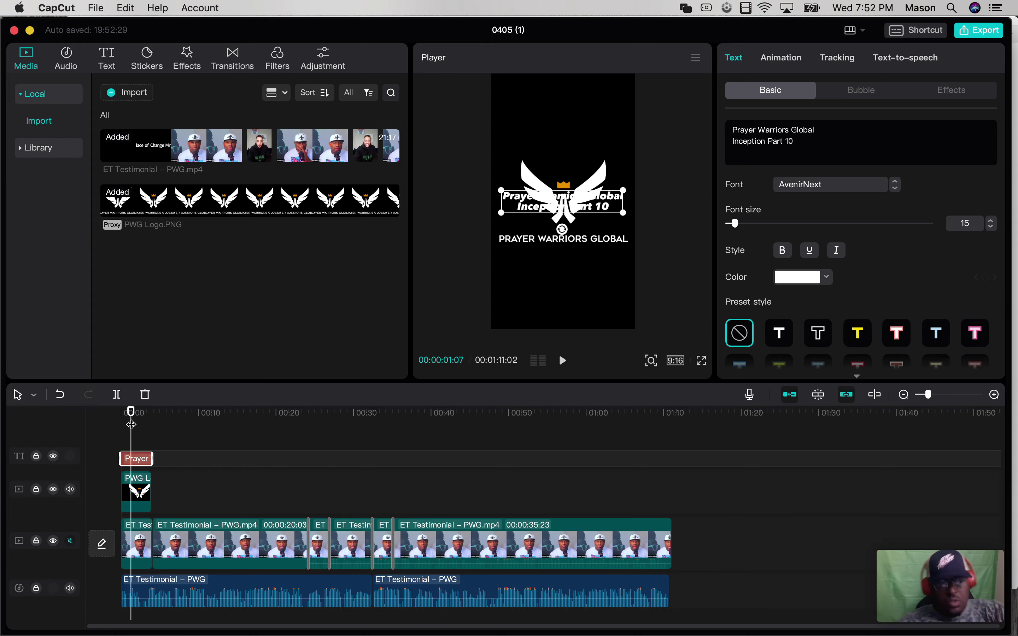
pyautogui.click(544, 243)
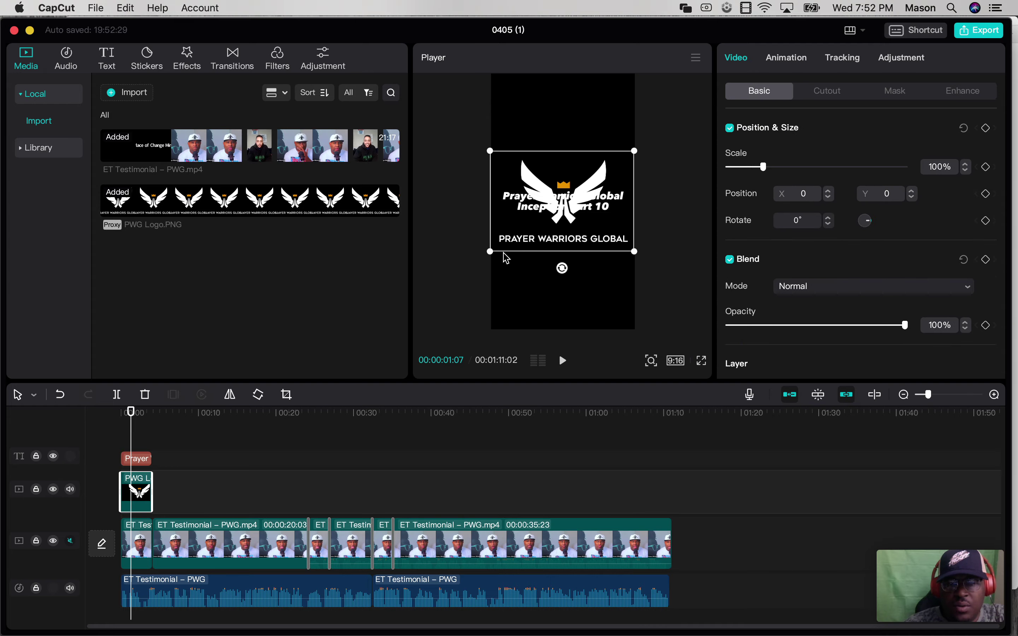
pyautogui.moveTo(491, 254); pyautogui.dragTo(539, 255)
# Apply the Slide Right entrance animation to the two-line intro text
pyautogui.click(574, 203)
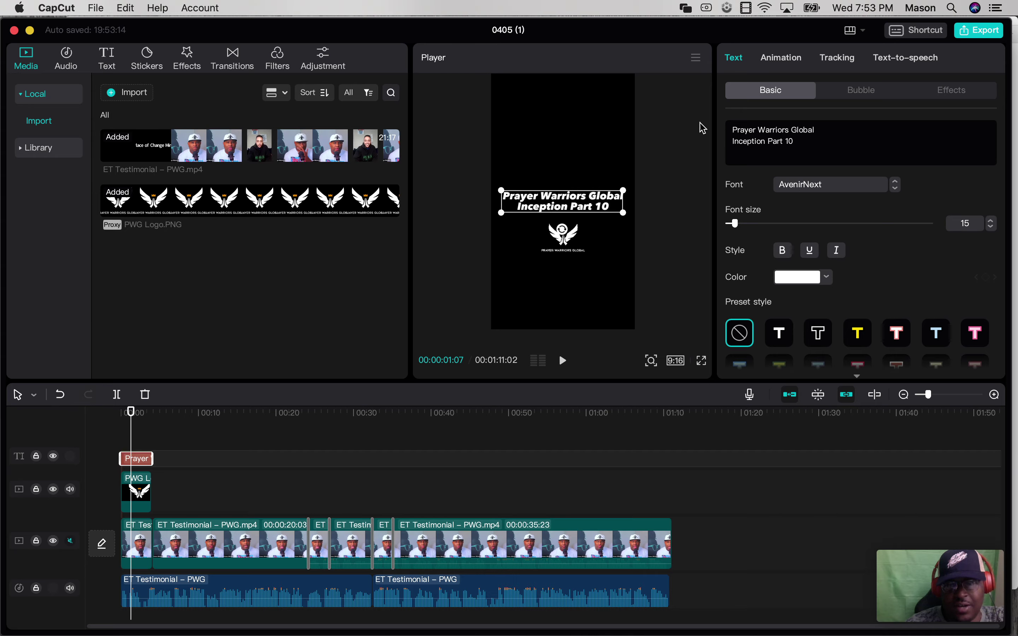
pyautogui.click(779, 60)
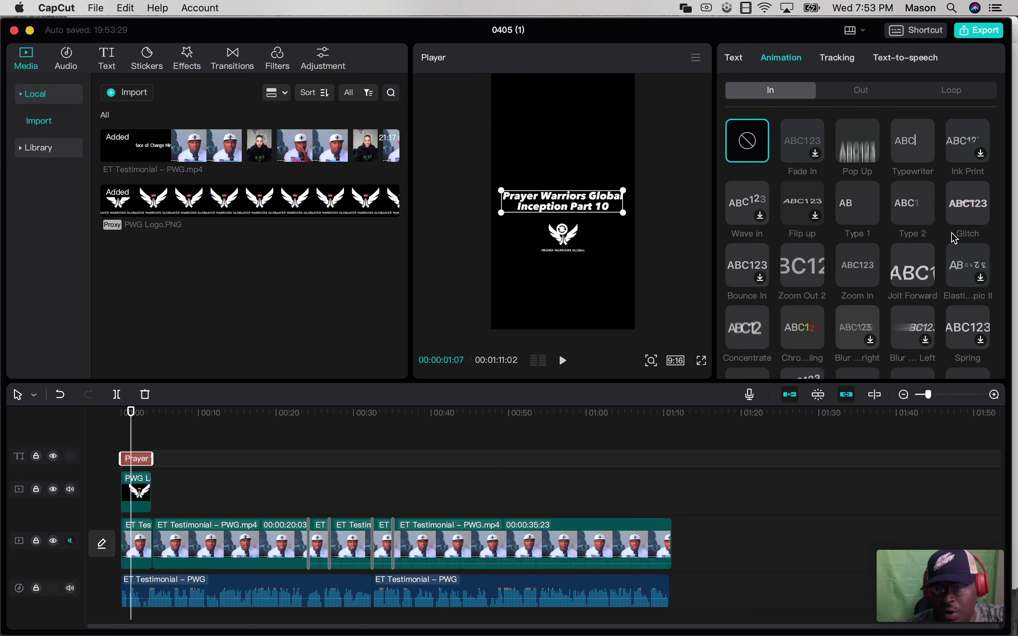
pyautogui.scroll(-5, 898, 207)
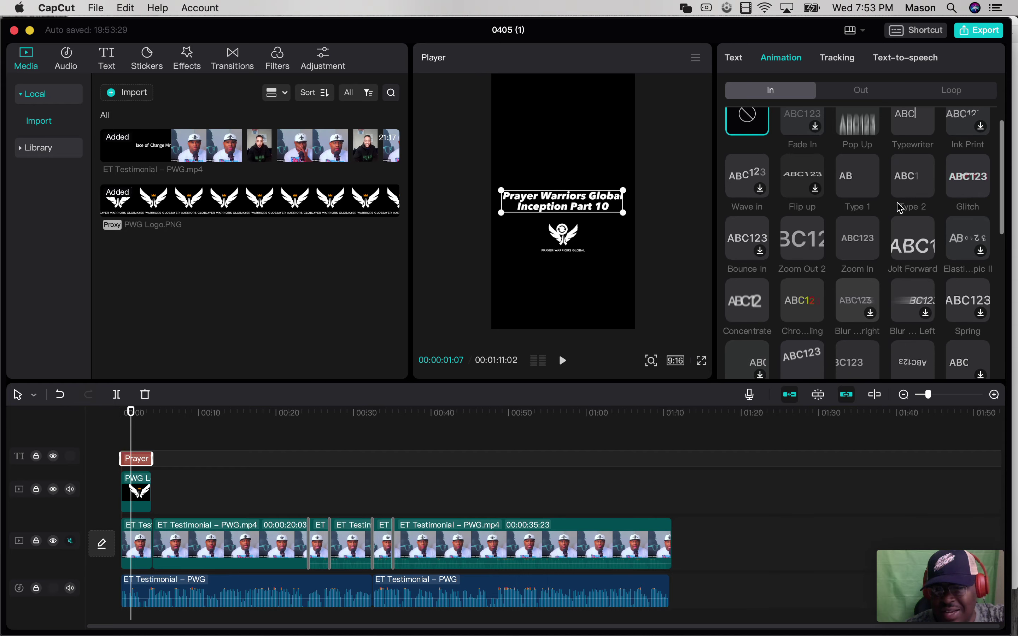
pyautogui.scroll(-3, 898, 208)
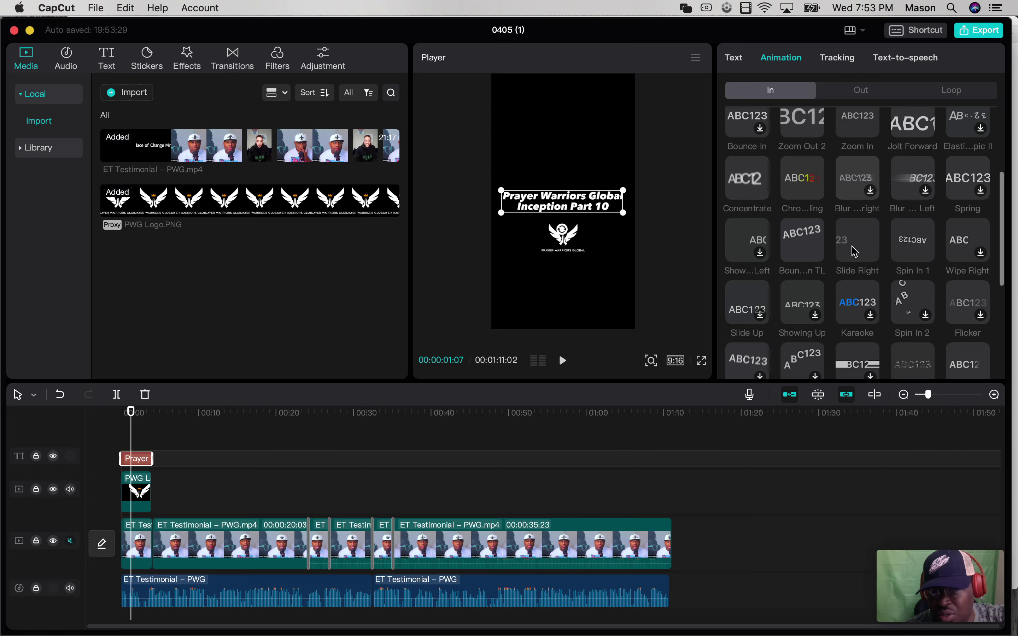
pyautogui.scroll(-1, 848, 252)
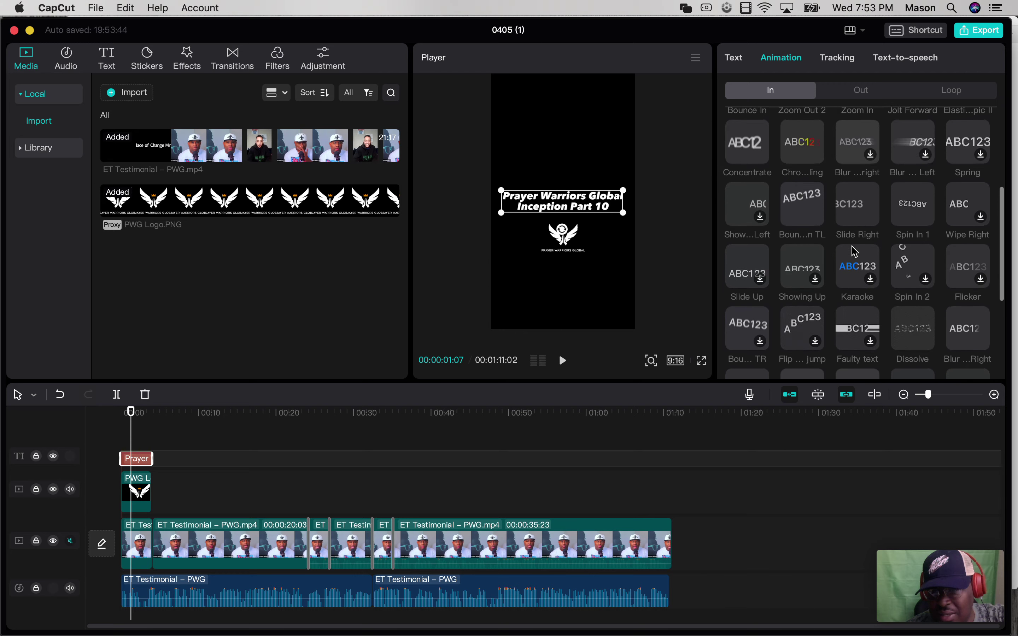
pyautogui.scroll(1, 854, 251)
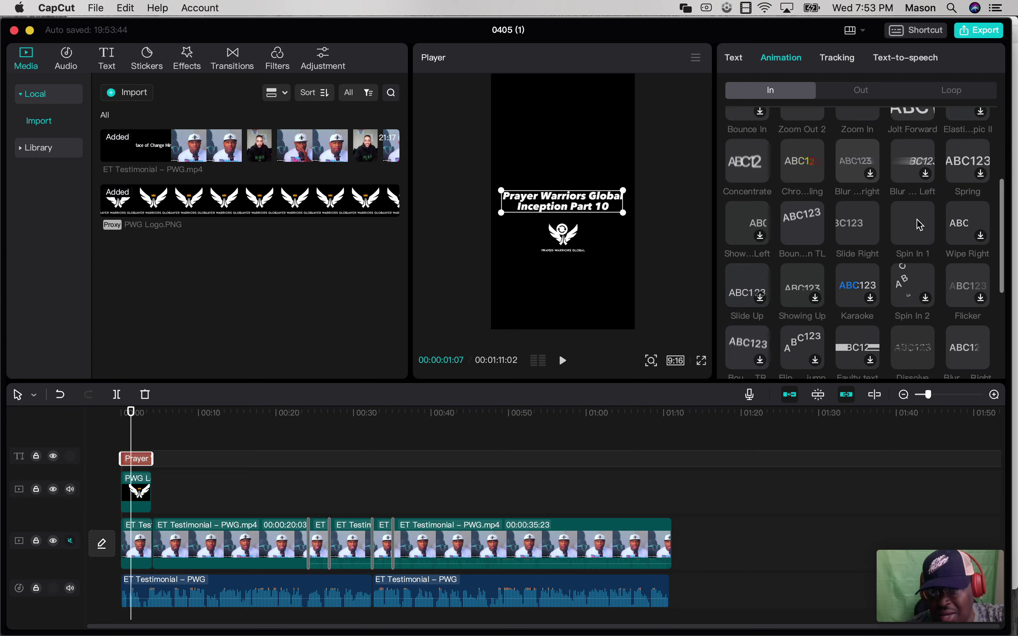
pyautogui.click(874, 230)
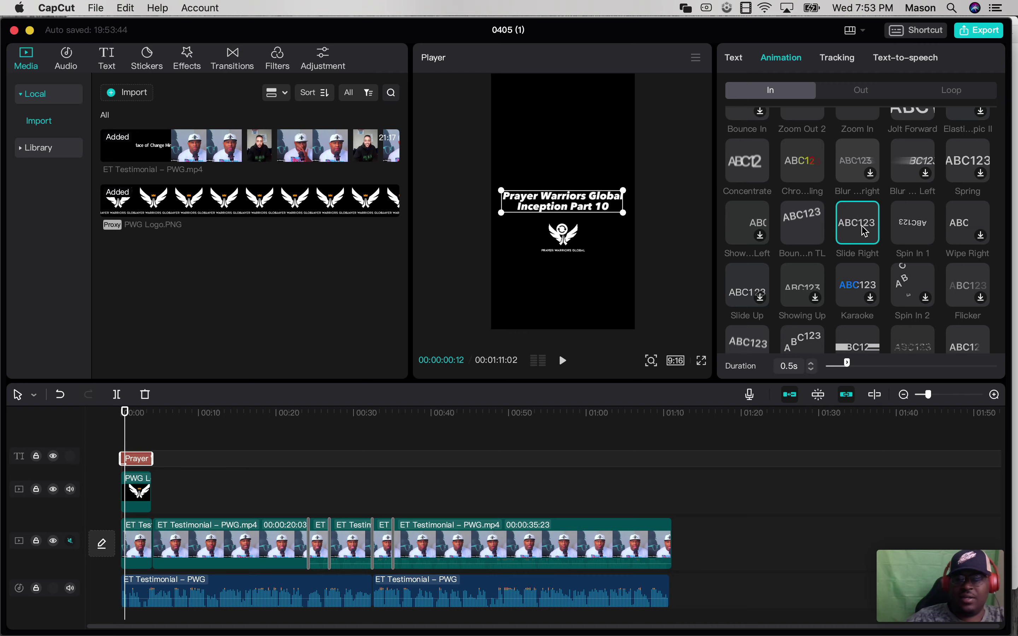
# Apply the Slide Left exit animation to the intro text
pyautogui.click(860, 92)
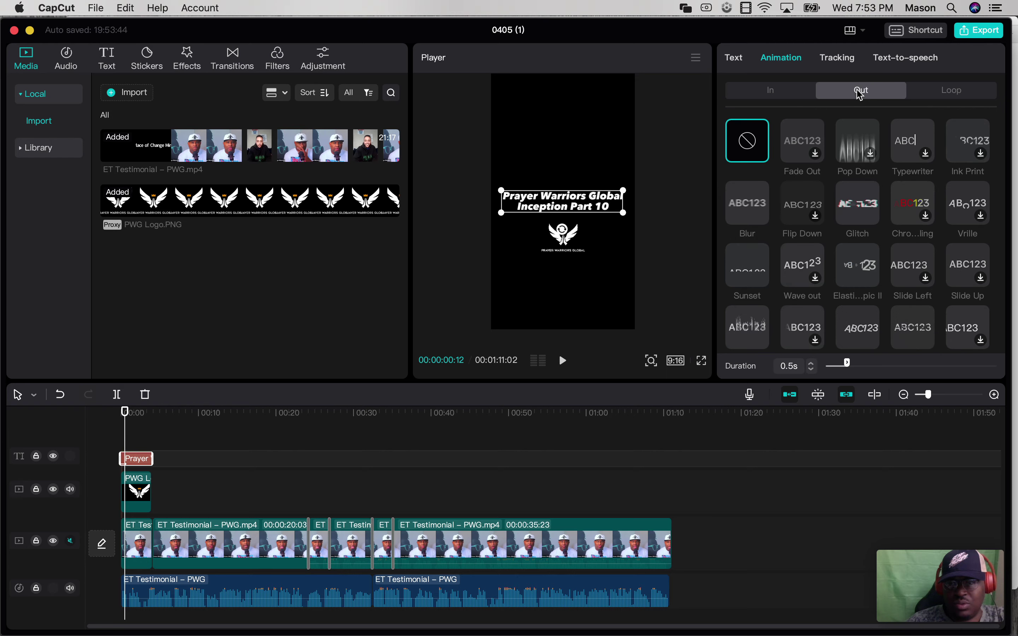
pyautogui.scroll(-2, 861, 240)
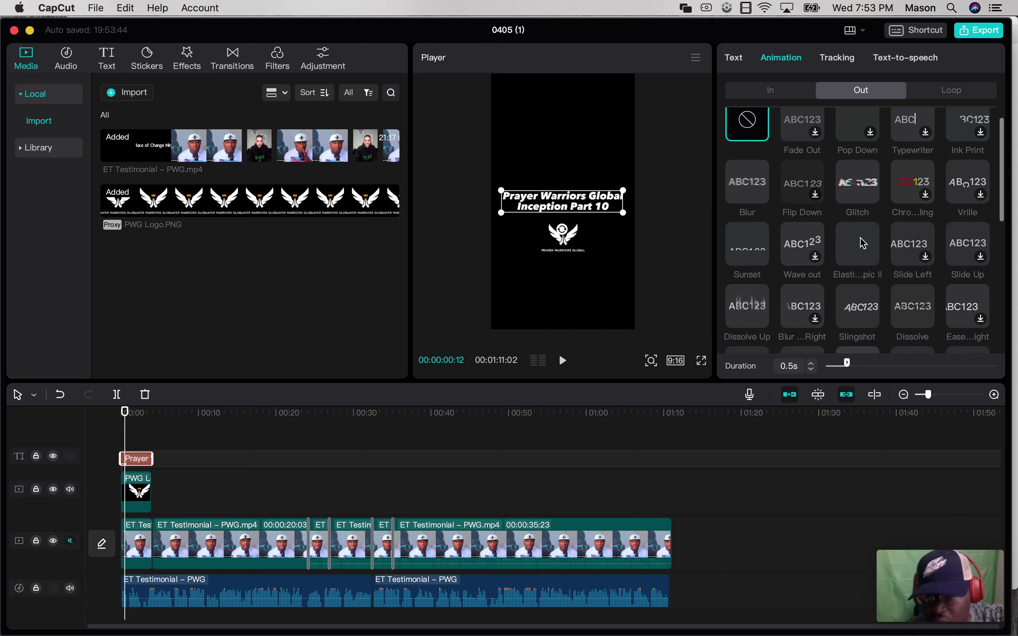
pyautogui.click(906, 243)
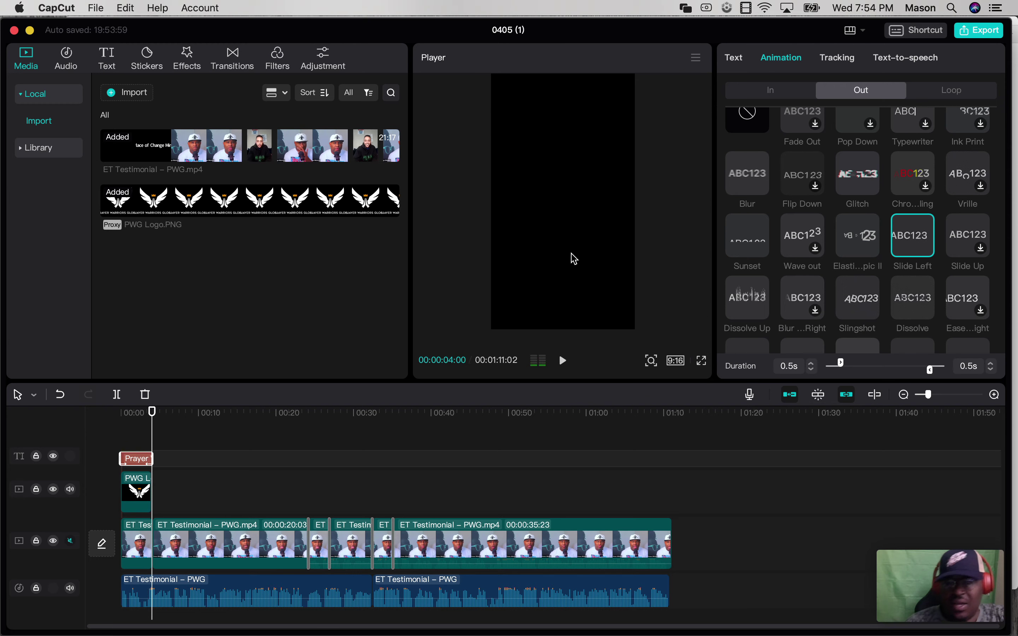
# Apply the Slide Left entrance animation to the intro logo clip and preview it from the timeline start
pyautogui.click(137, 495)
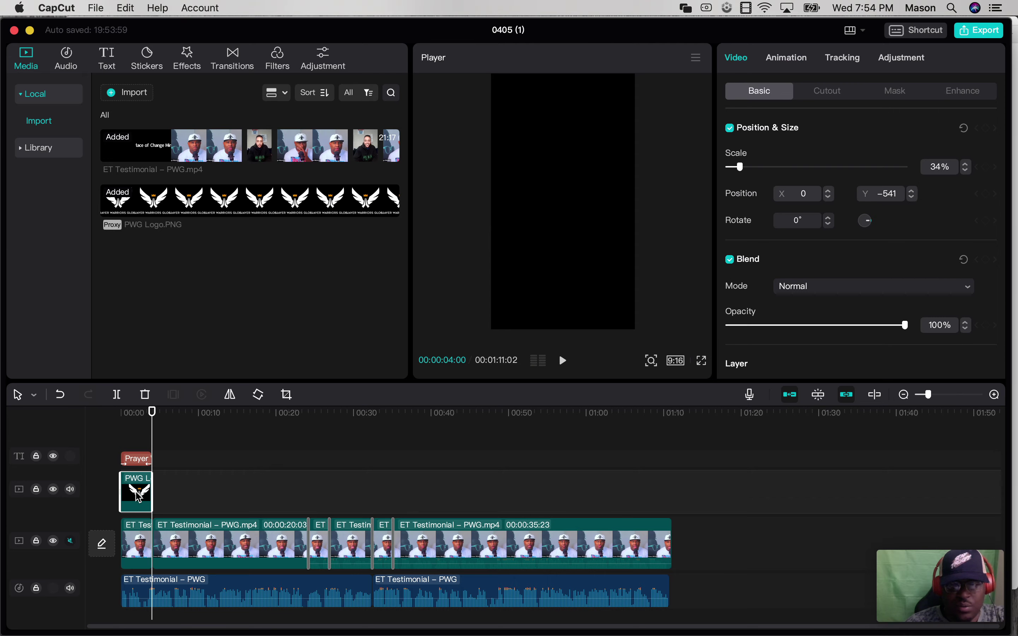
pyautogui.click(794, 59)
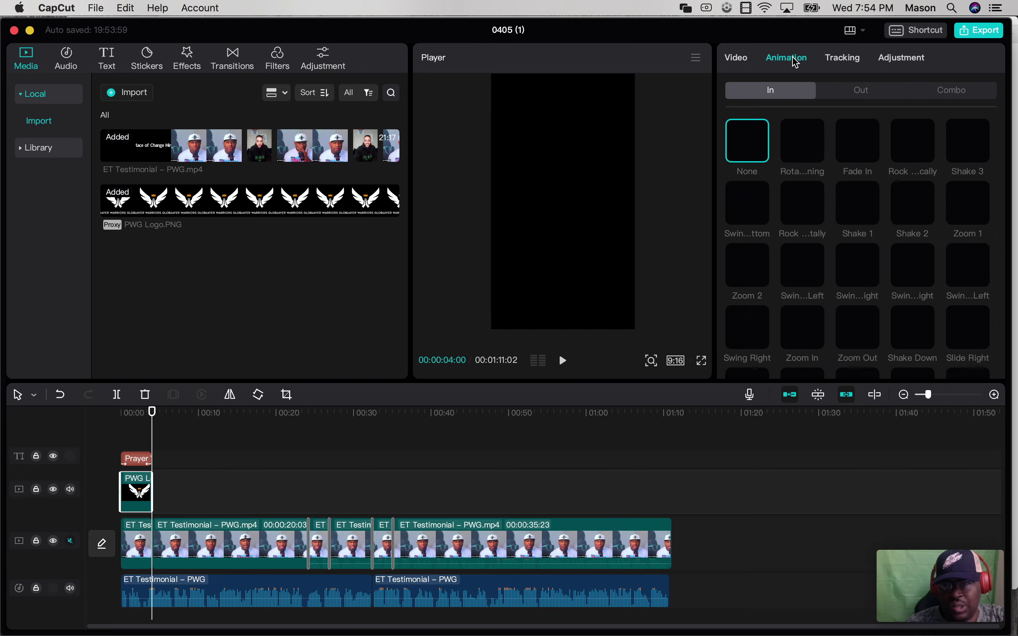
pyautogui.scroll(-3, 842, 238)
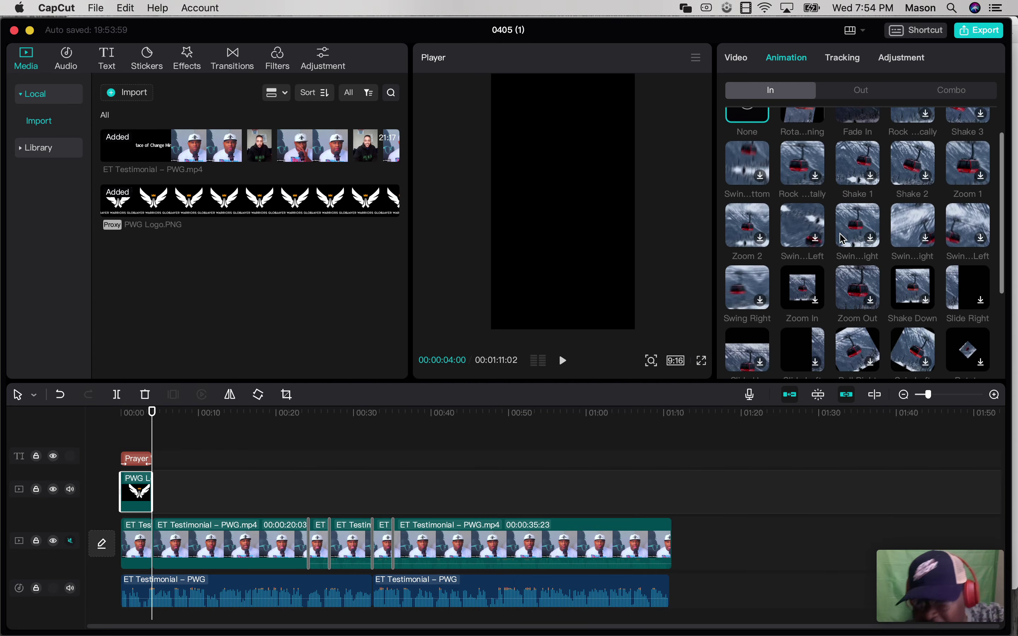
pyautogui.scroll(-3, 842, 238)
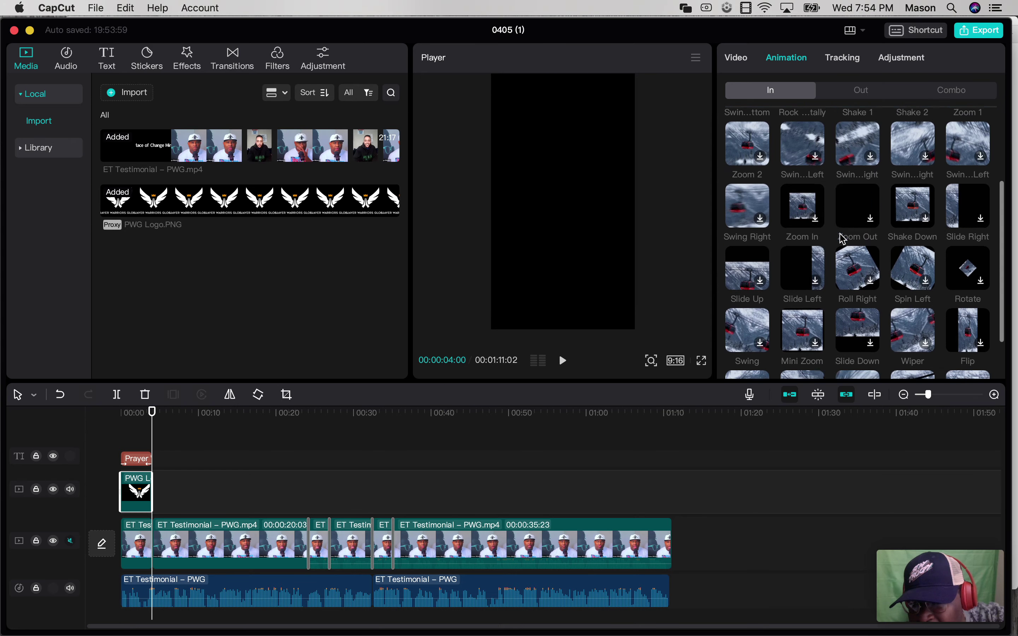
pyautogui.click(798, 224)
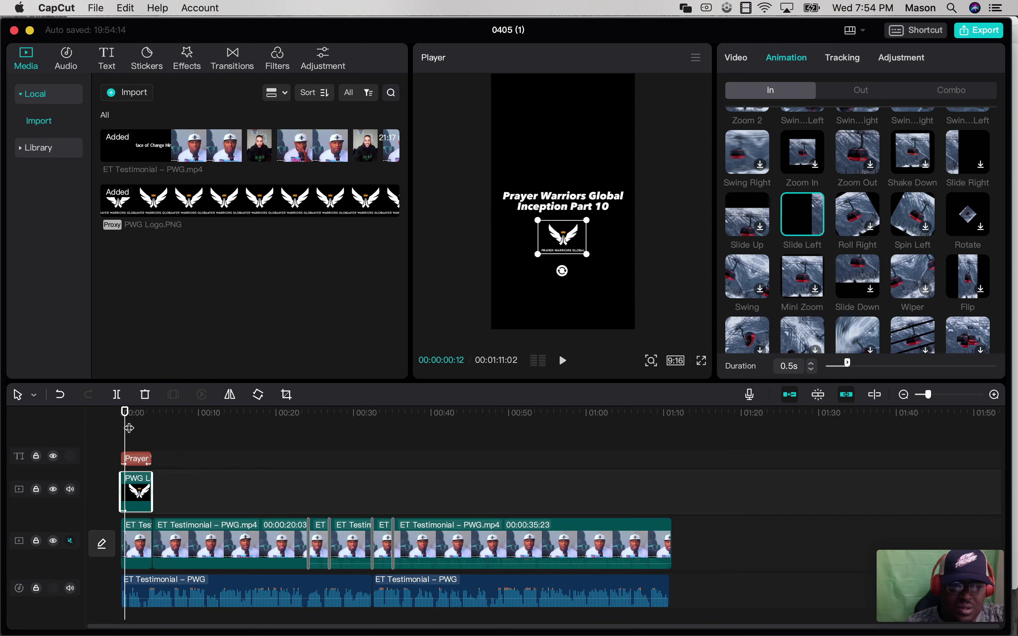
pyautogui.moveTo(126, 414); pyautogui.dragTo(113, 412)
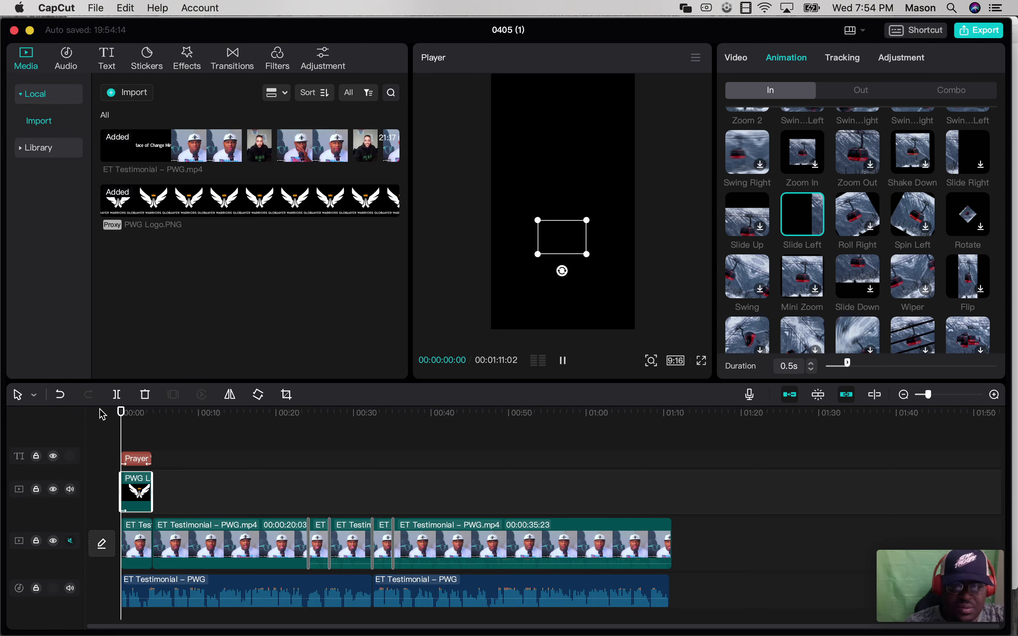
pyautogui.press('space')
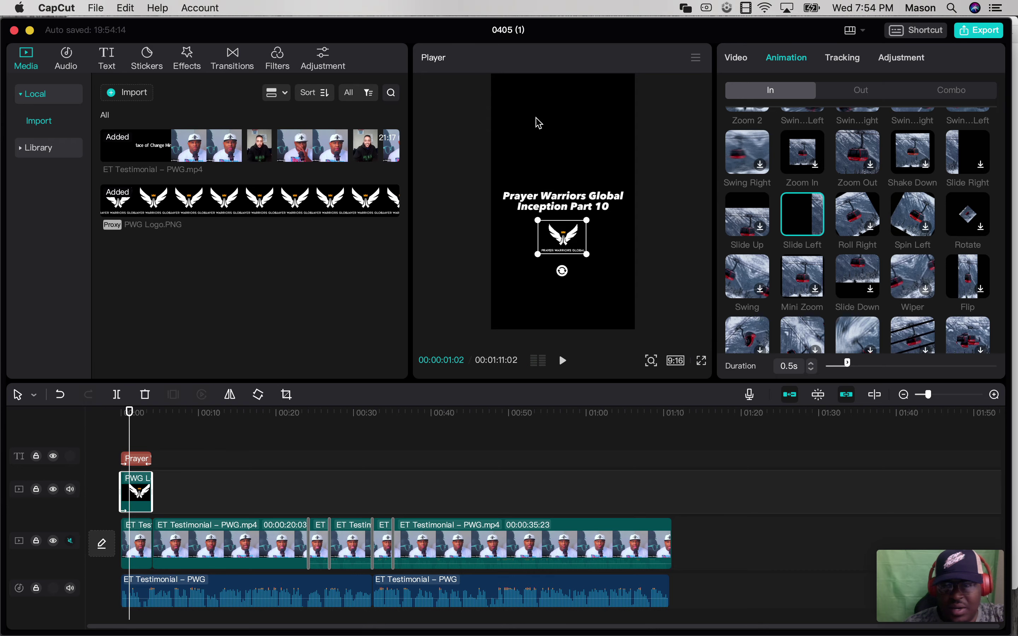
# Apply the Slide Right exit animation to the intro logo clip and play the edit from the beginning
pyautogui.click(858, 94)
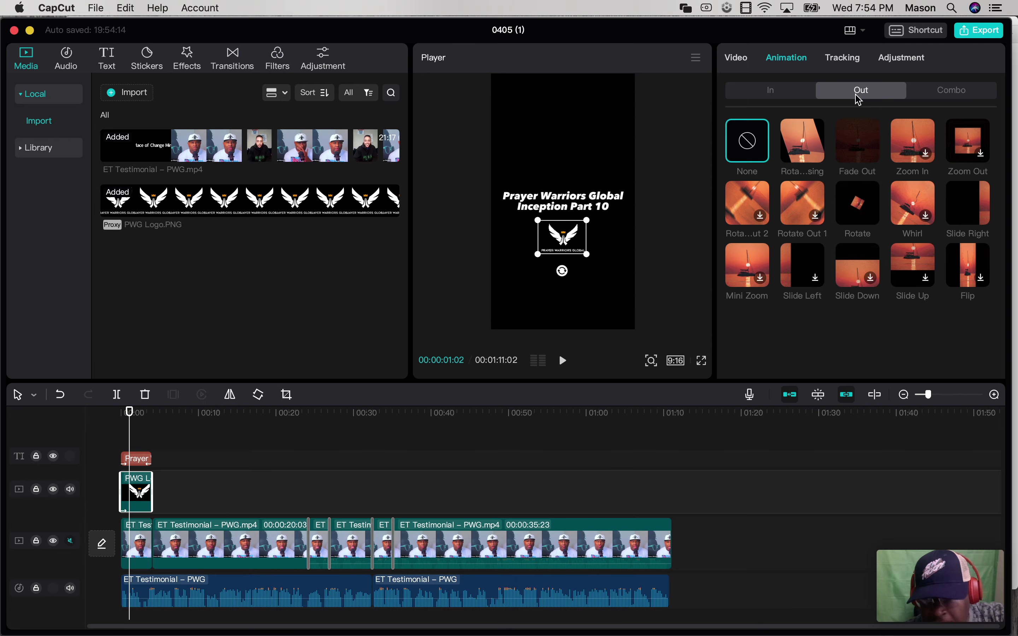
pyautogui.click(966, 214)
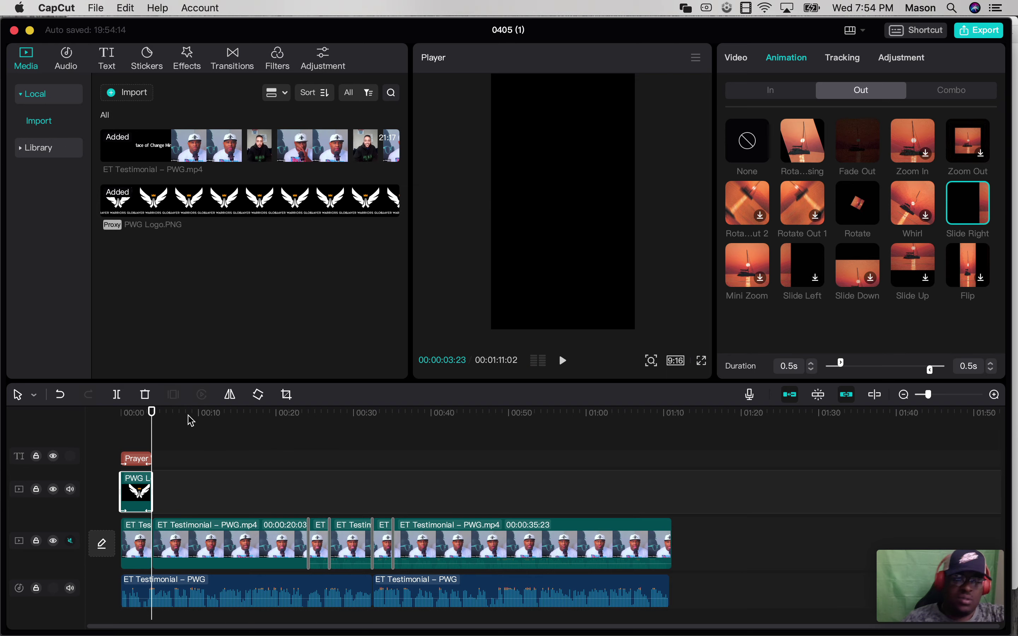
pyautogui.moveTo(151, 414); pyautogui.dragTo(109, 418)
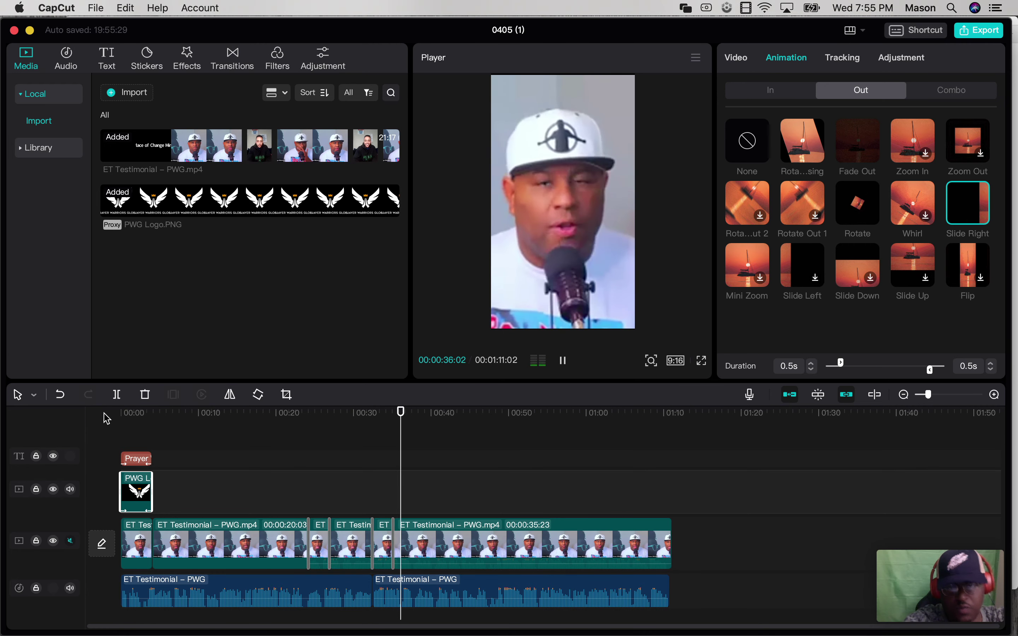
pyautogui.press('space')
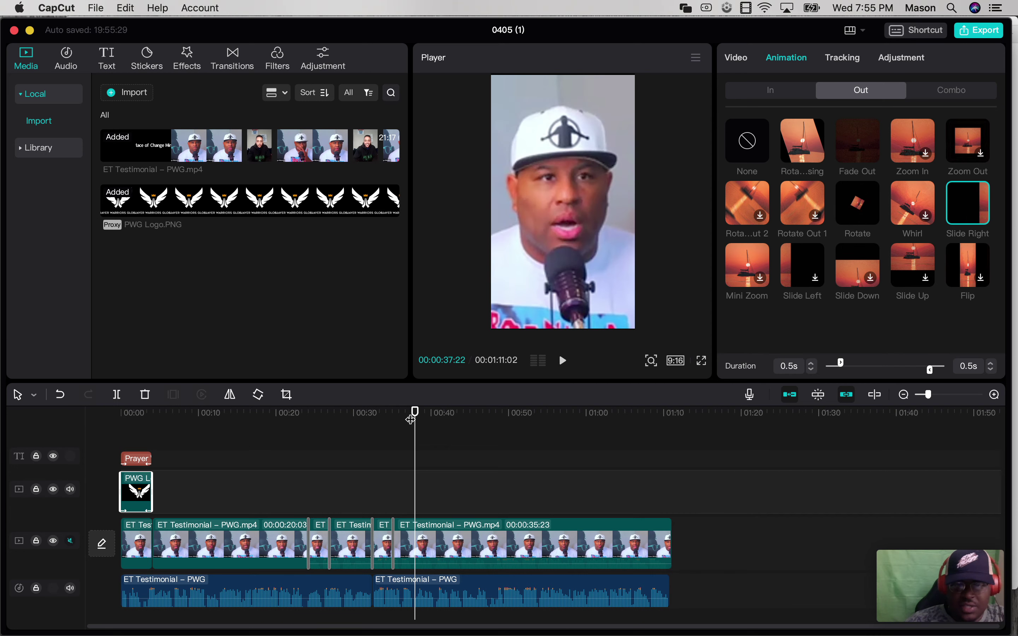
# Duplicate the logo clip on its track and stretch the copy to about 48 seconds, starting right after the intro
pyautogui.moveTo(414, 415); pyautogui.dragTo(187, 426)
pyautogui.moveTo(598, 483); pyautogui.dragTo(619, 479)
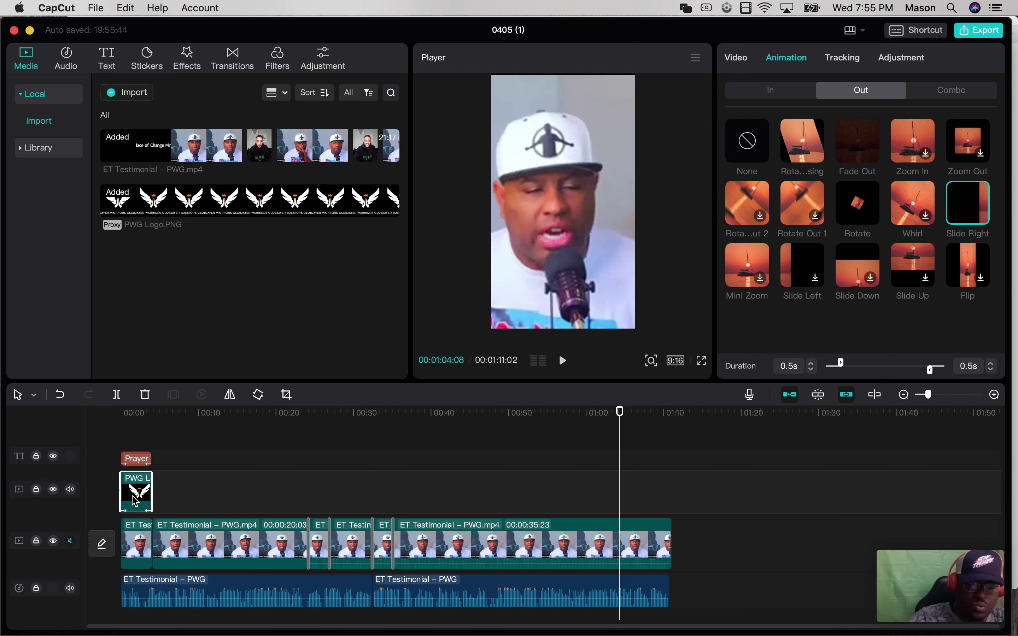
pyautogui.press('super+v')
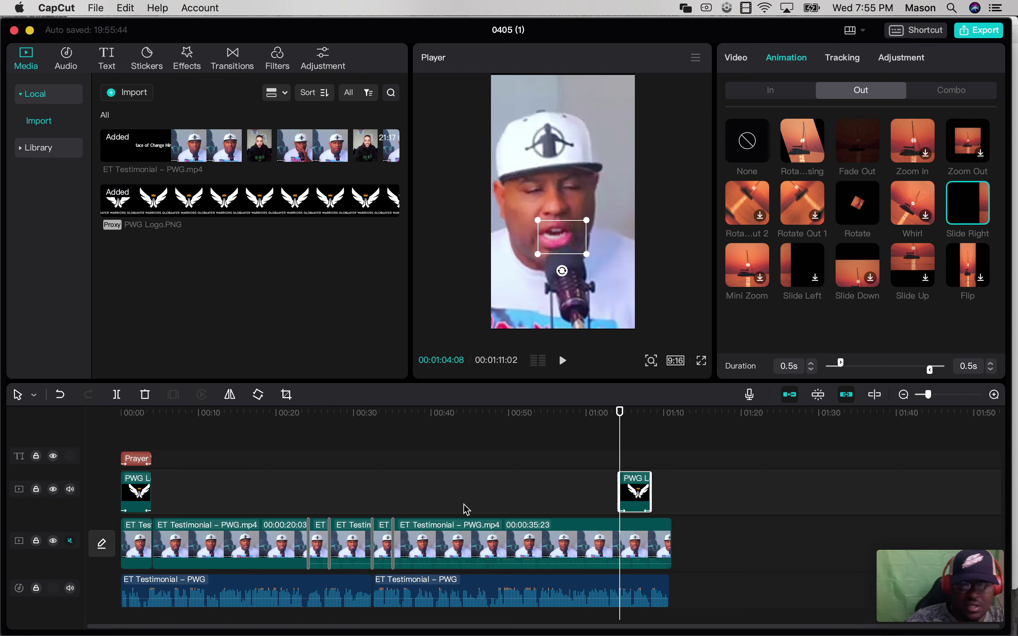
pyautogui.moveTo(623, 491); pyautogui.dragTo(534, 468)
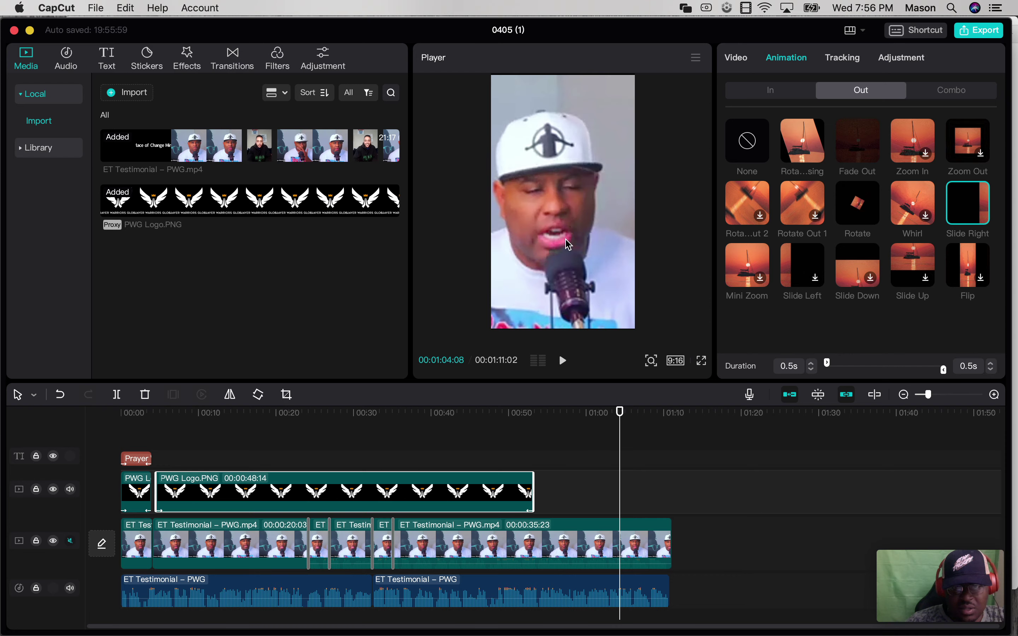
# Move the long logo overlay down onto the speaker's chest, to about X -66, Y -954
pyautogui.click(567, 244)
pyautogui.click(486, 496)
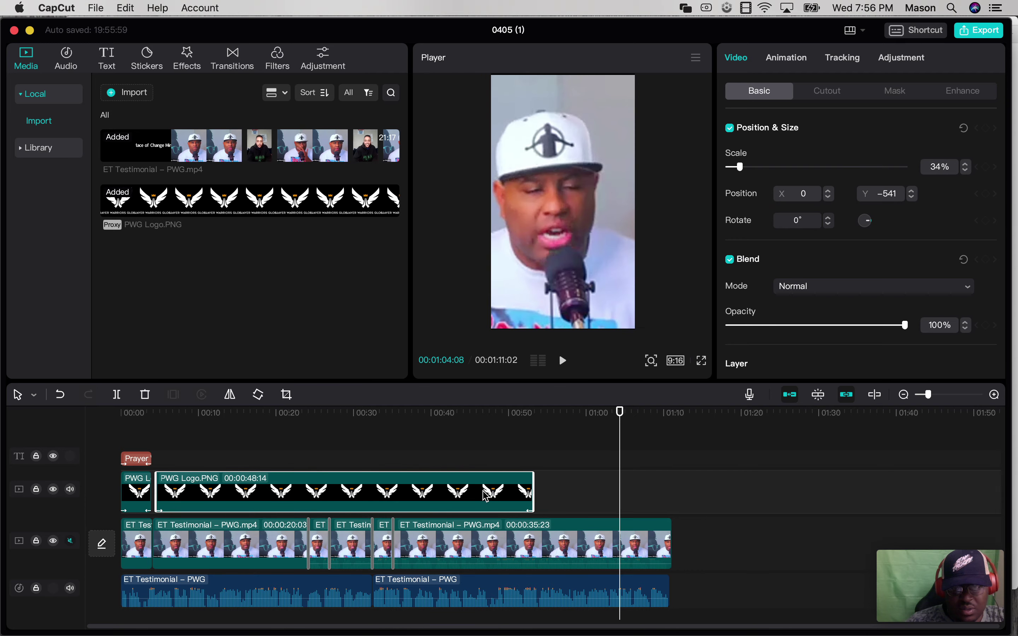
pyautogui.moveTo(620, 413); pyautogui.dragTo(474, 435)
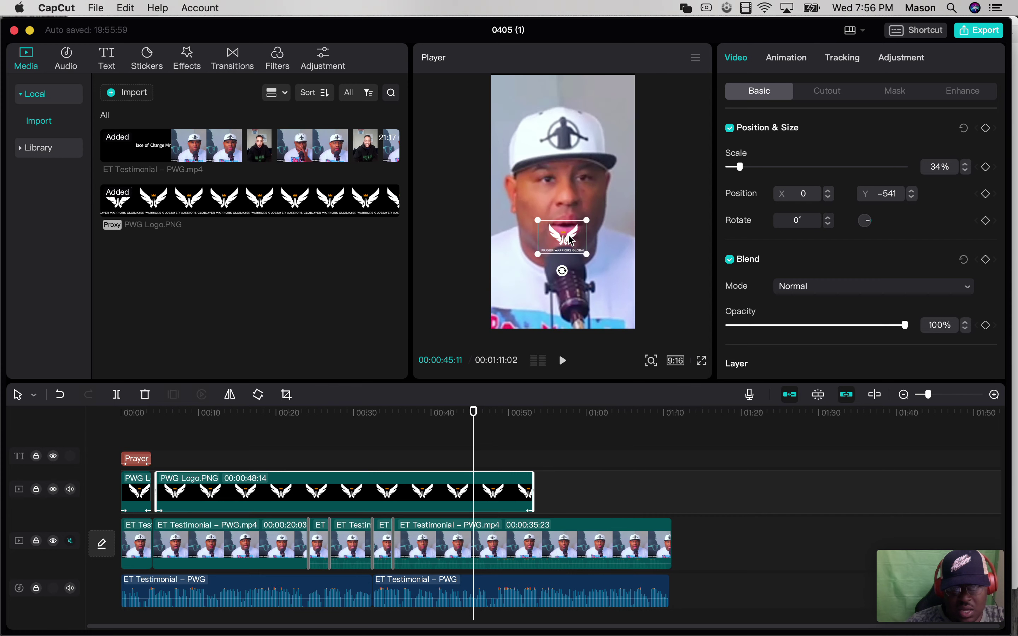
pyautogui.moveTo(569, 239); pyautogui.dragTo(566, 267)
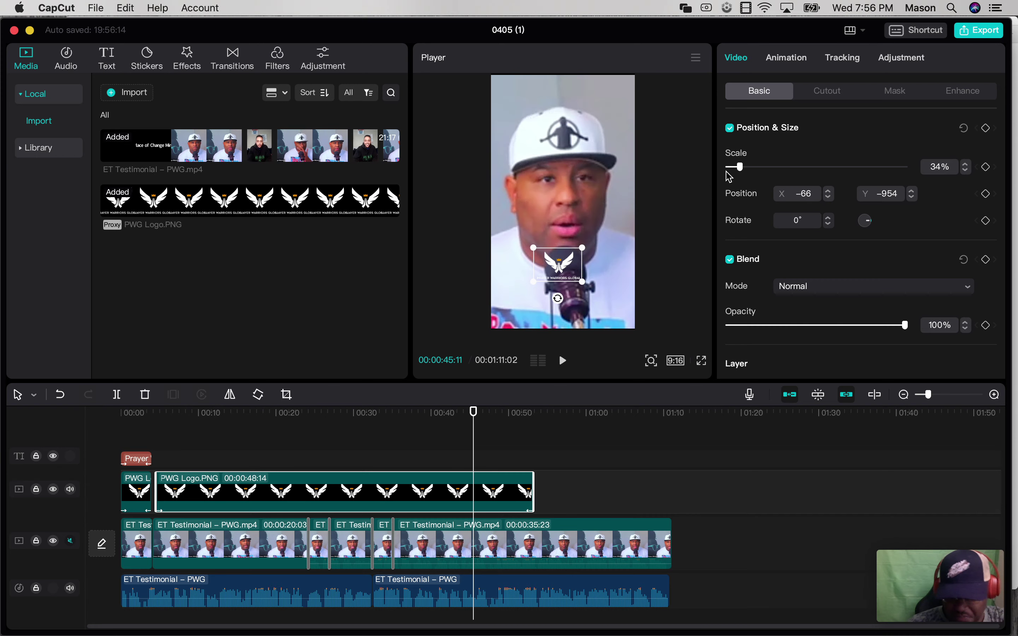
# Try the Flip 2 combo animation on the long logo overlay
pyautogui.click(786, 58)
pyautogui.click(951, 92)
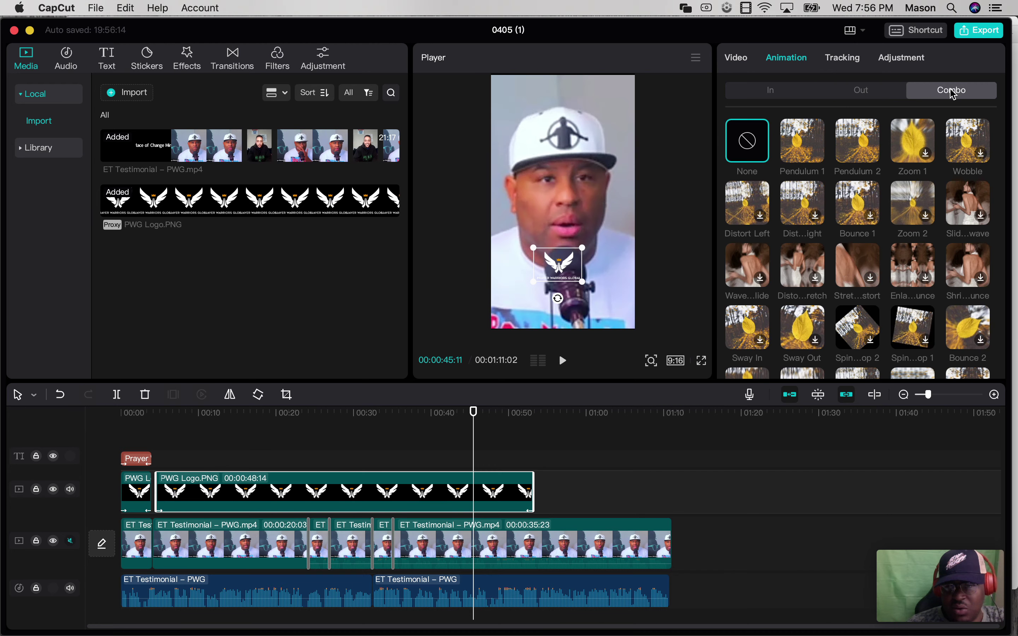
pyautogui.scroll(-2, 891, 242)
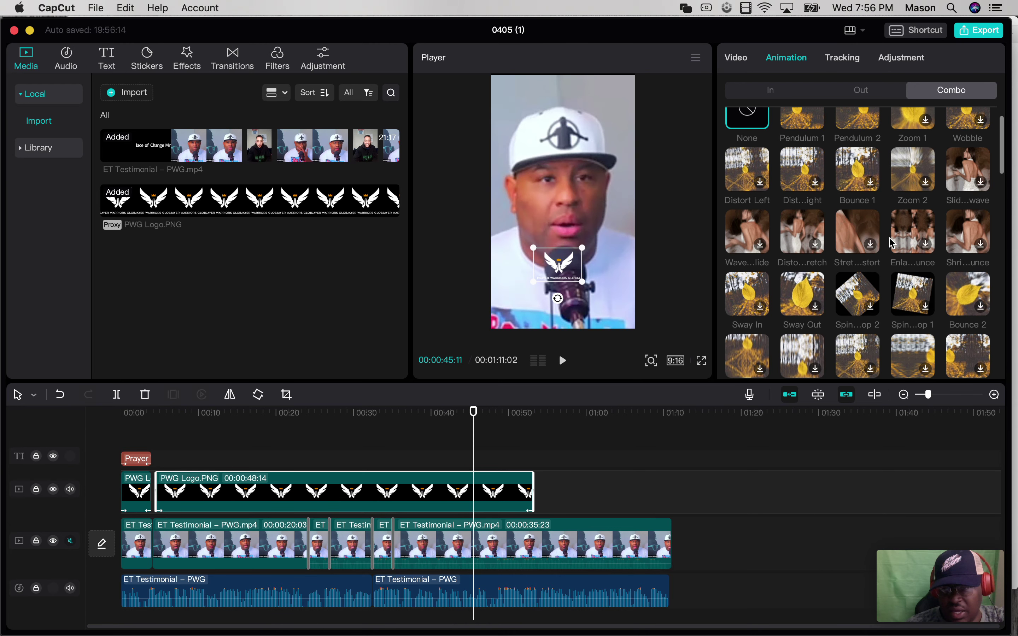
pyautogui.scroll(-6, 891, 242)
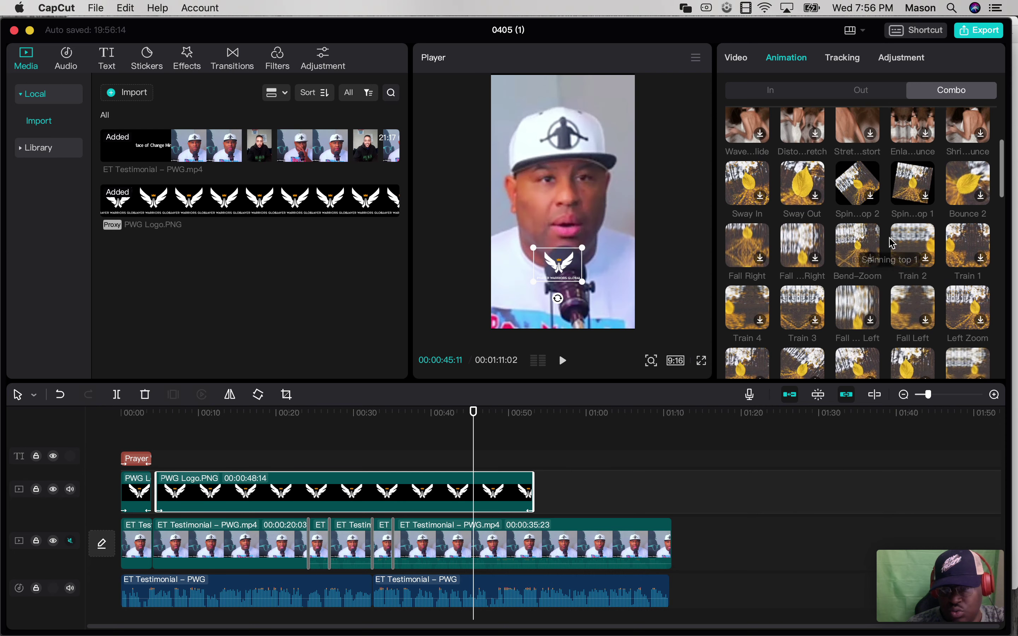
pyautogui.scroll(-8, 891, 242)
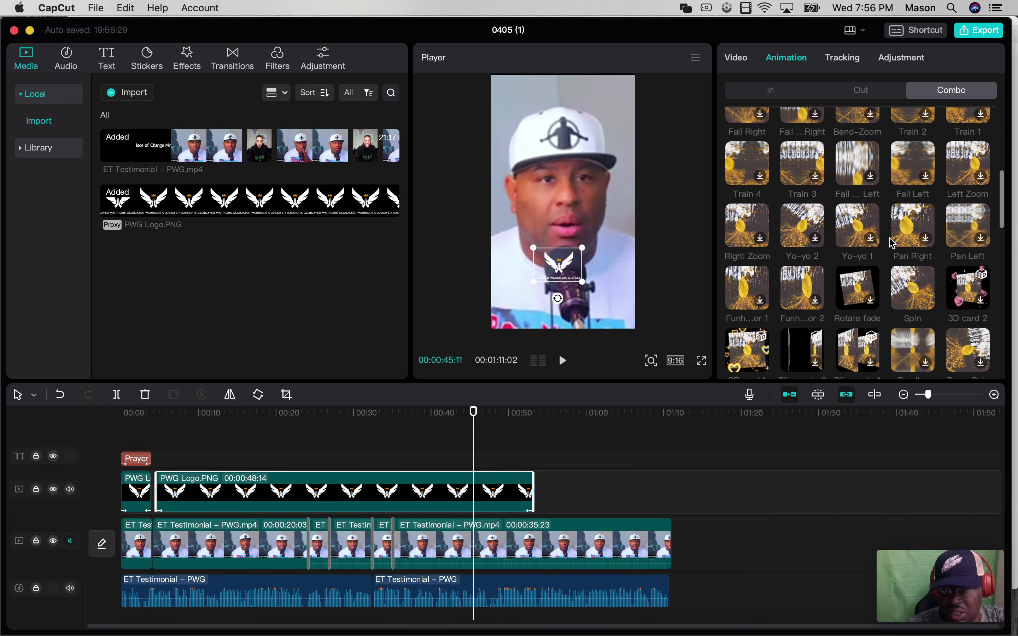
pyautogui.scroll(-6, 891, 242)
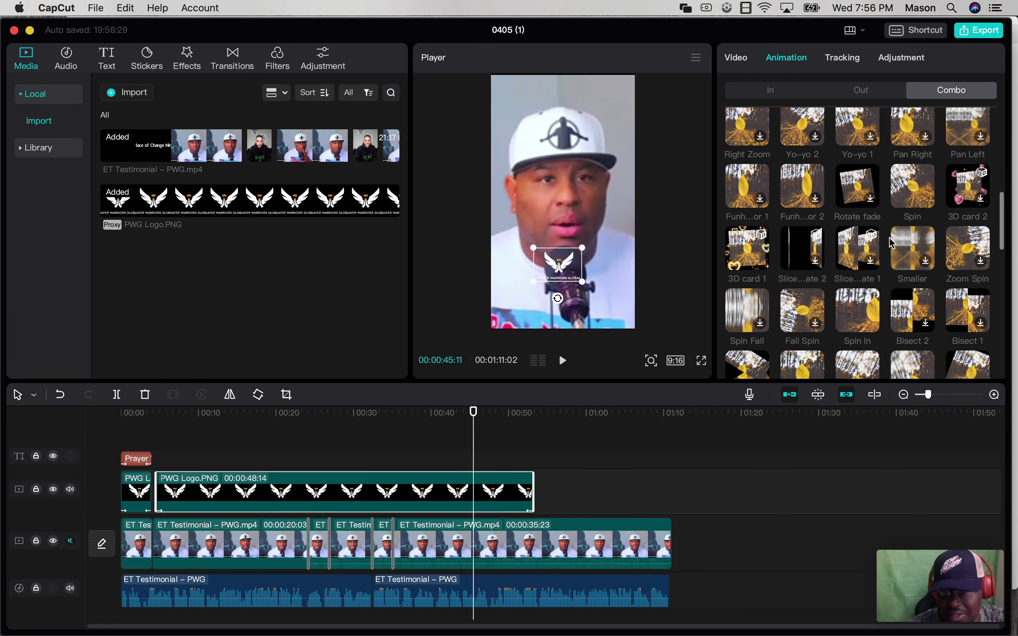
pyautogui.scroll(-1, 891, 243)
pyautogui.scroll(-1, 891, 243)
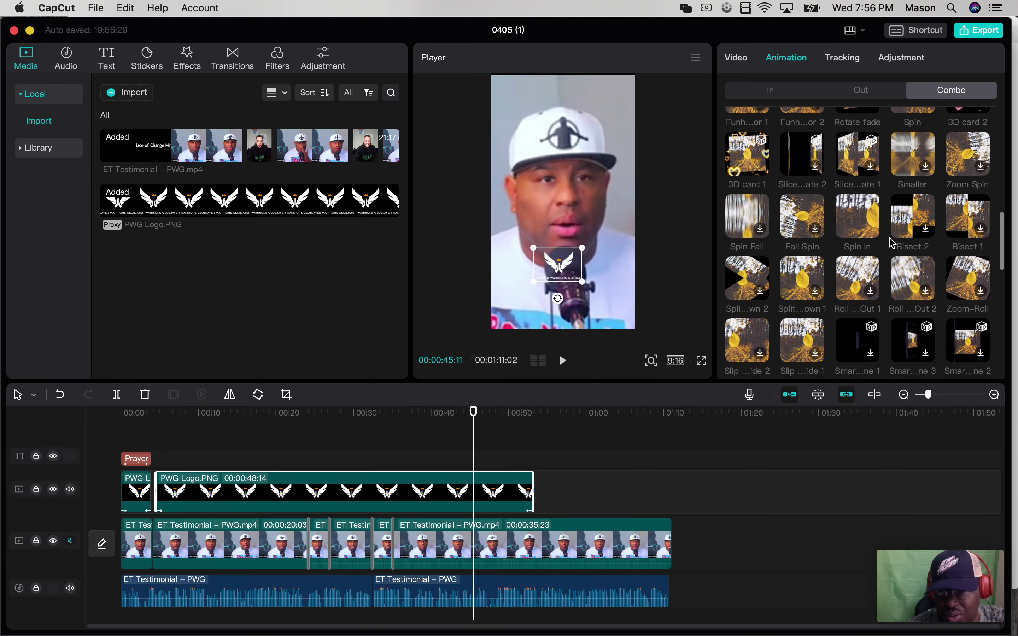
pyautogui.scroll(-2, 891, 243)
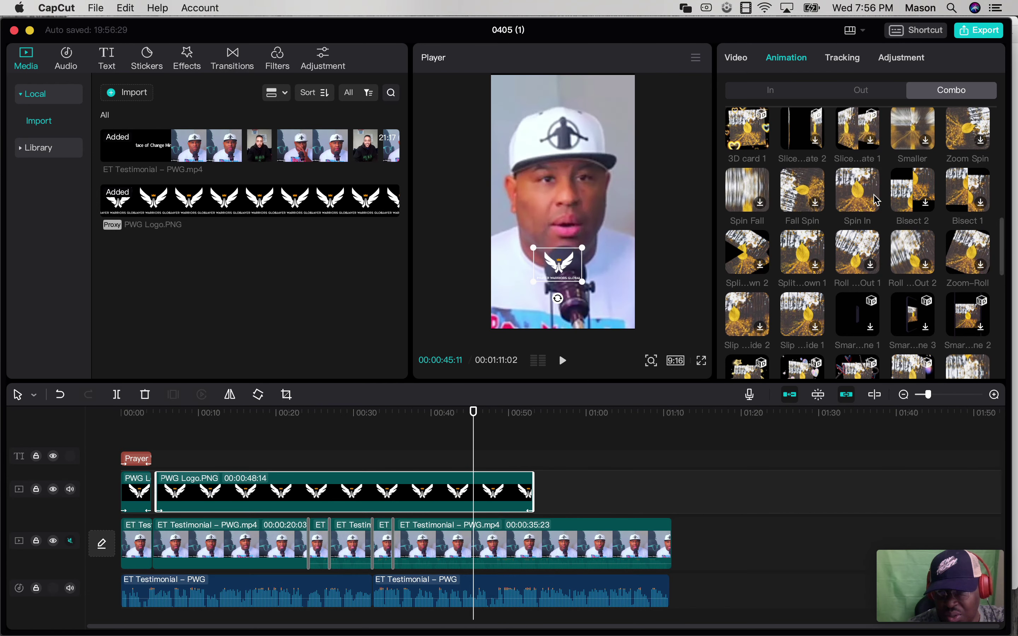
pyautogui.scroll(-5, 861, 204)
pyautogui.scroll(-1, 860, 204)
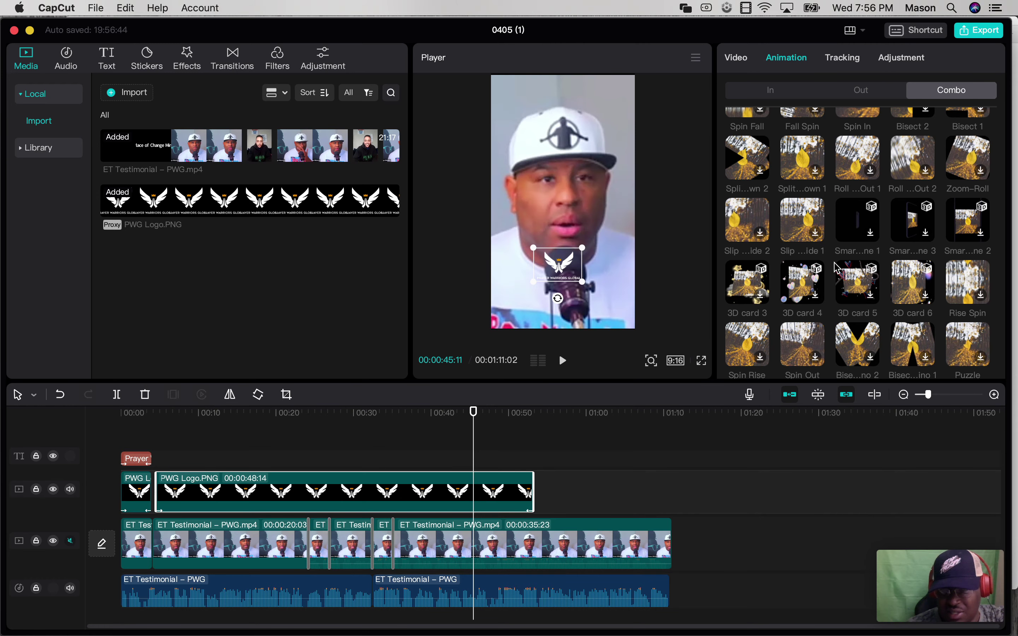
pyautogui.scroll(-2, 837, 268)
pyautogui.scroll(-5, 837, 268)
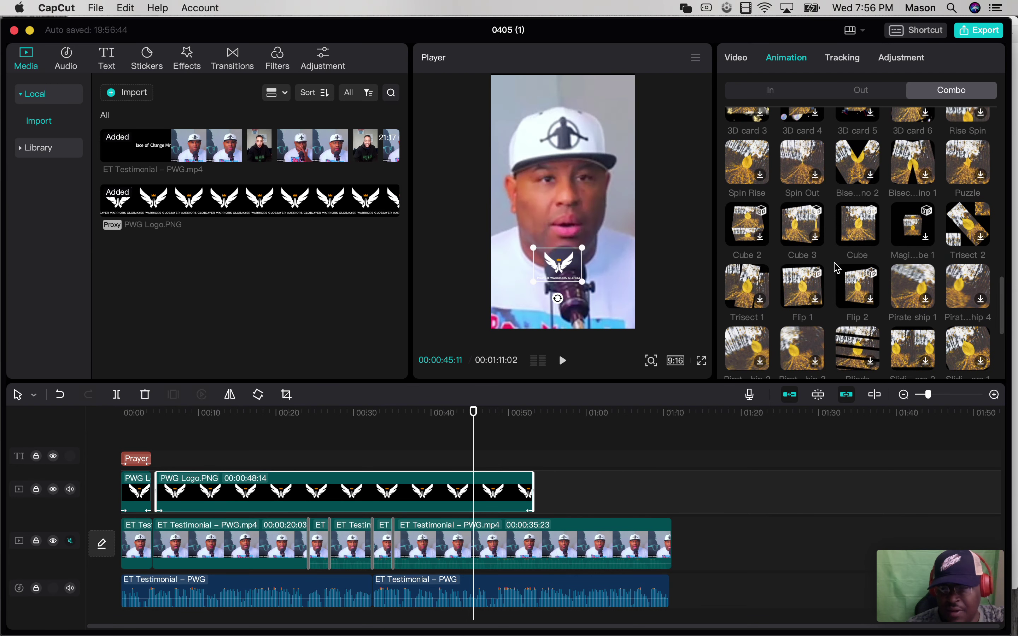
pyautogui.scroll(-3, 837, 268)
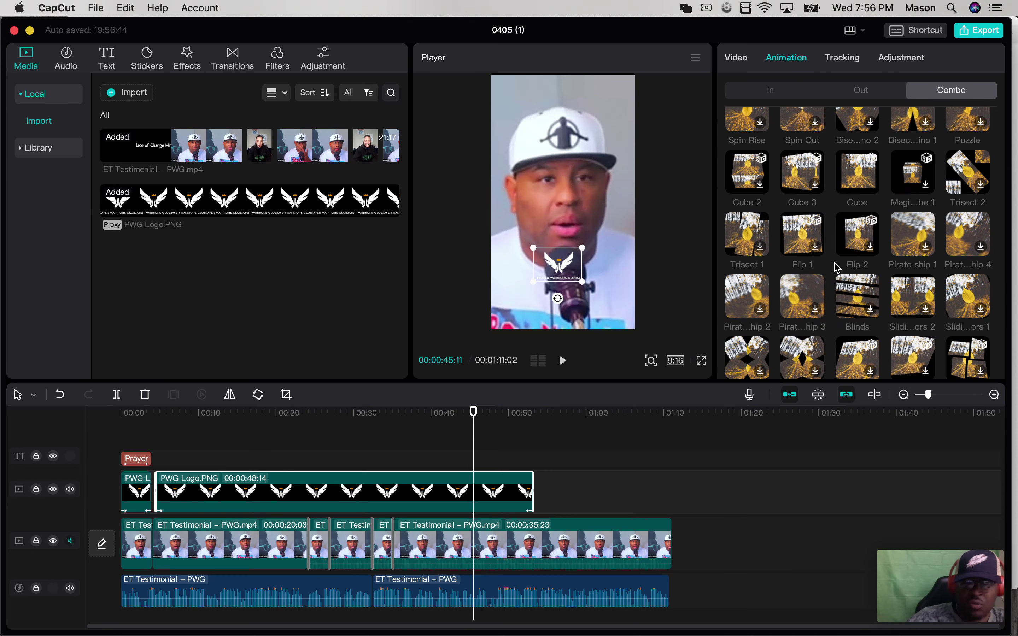
pyautogui.scroll(-1, 837, 268)
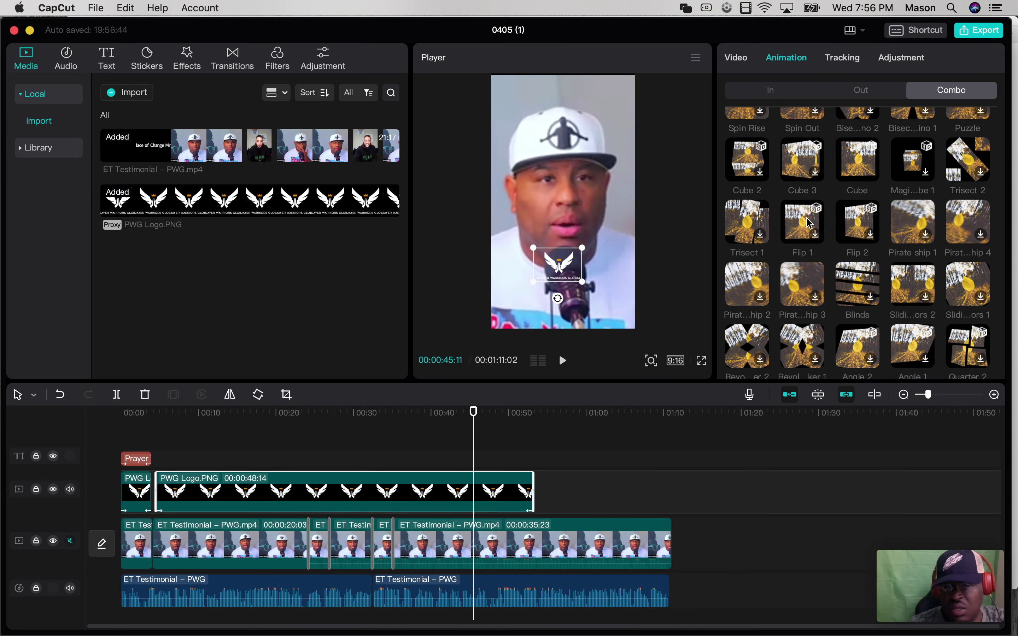
pyautogui.click(868, 223)
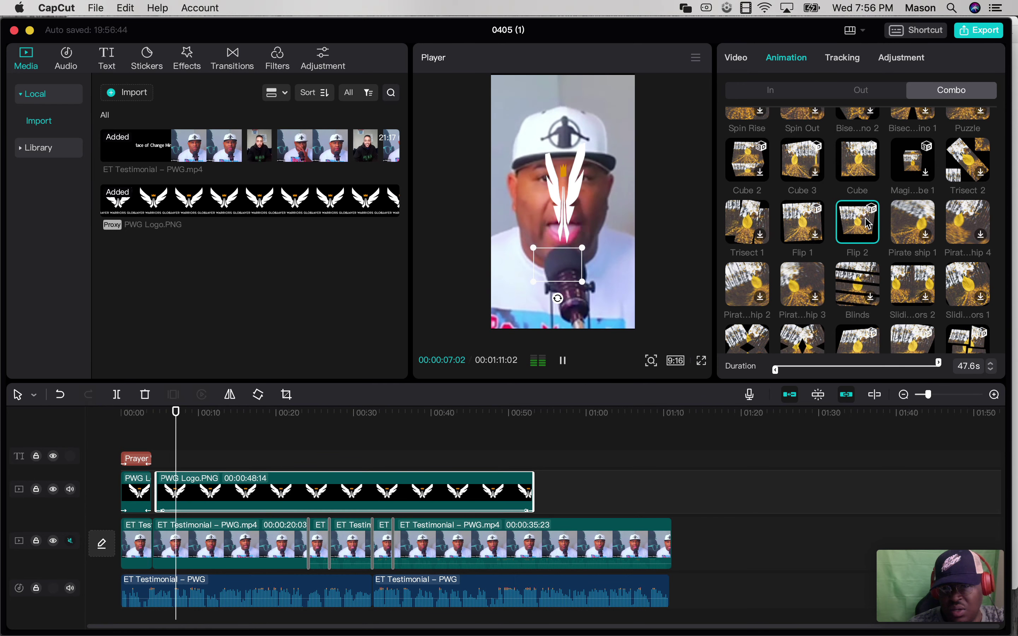
# Try the Flip 1 and Cube 3 combo animations on the long logo overlay
pyautogui.click(804, 222)
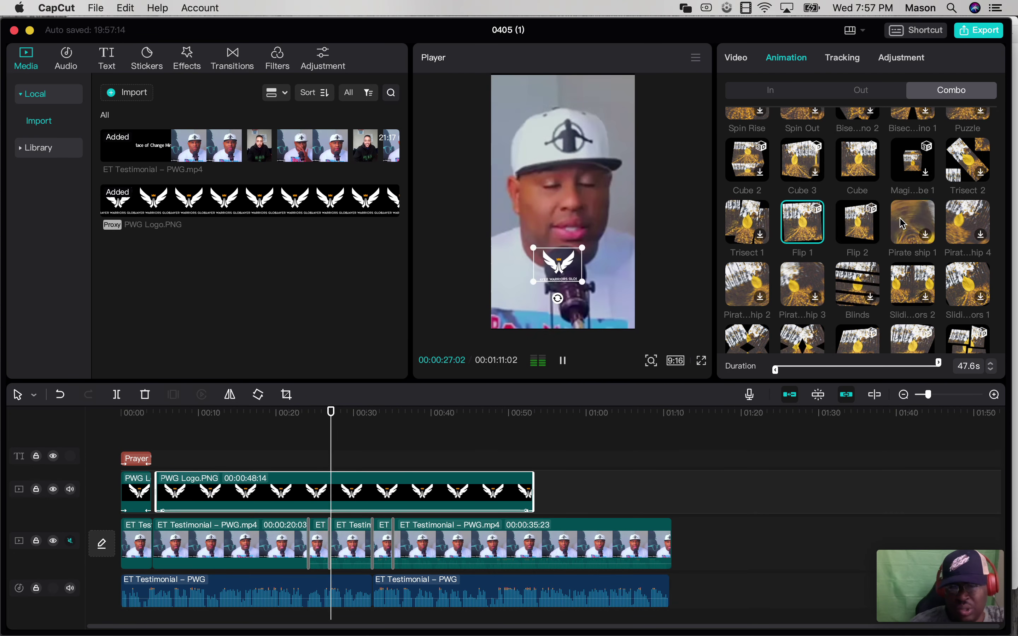
pyautogui.scroll(2, 807, 236)
pyautogui.click(808, 236)
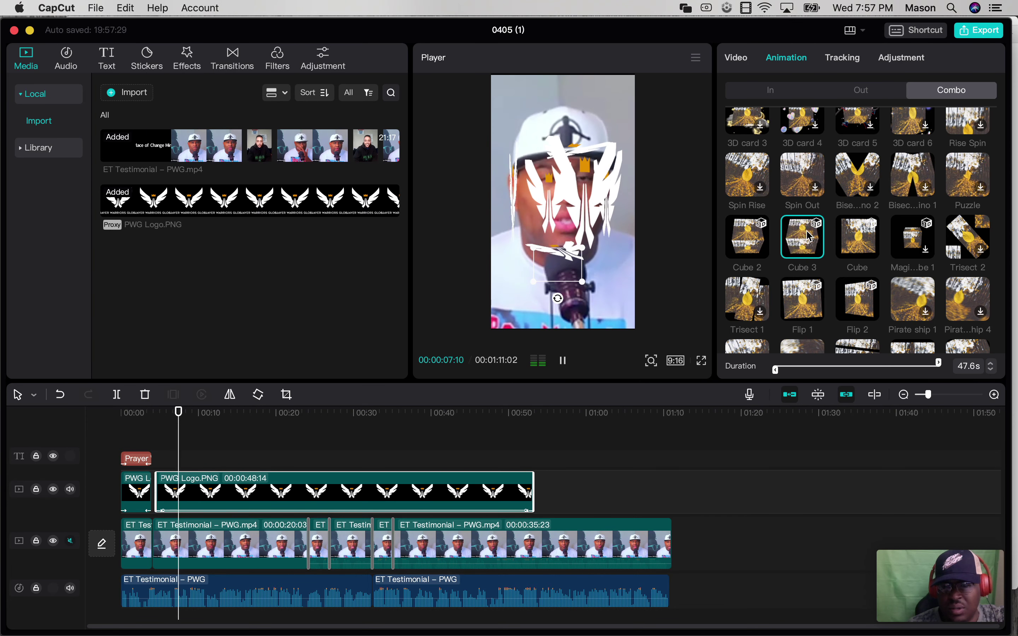
# Slightly shrink and shift the long logo overlay over the microphone, and set its combo animation to None, previewing the result
pyautogui.click(580, 278)
pyautogui.moveTo(580, 278); pyautogui.dragTo(593, 287)
pyautogui.scroll(5, 858, 232)
pyautogui.click(747, 141)
pyautogui.press('space')
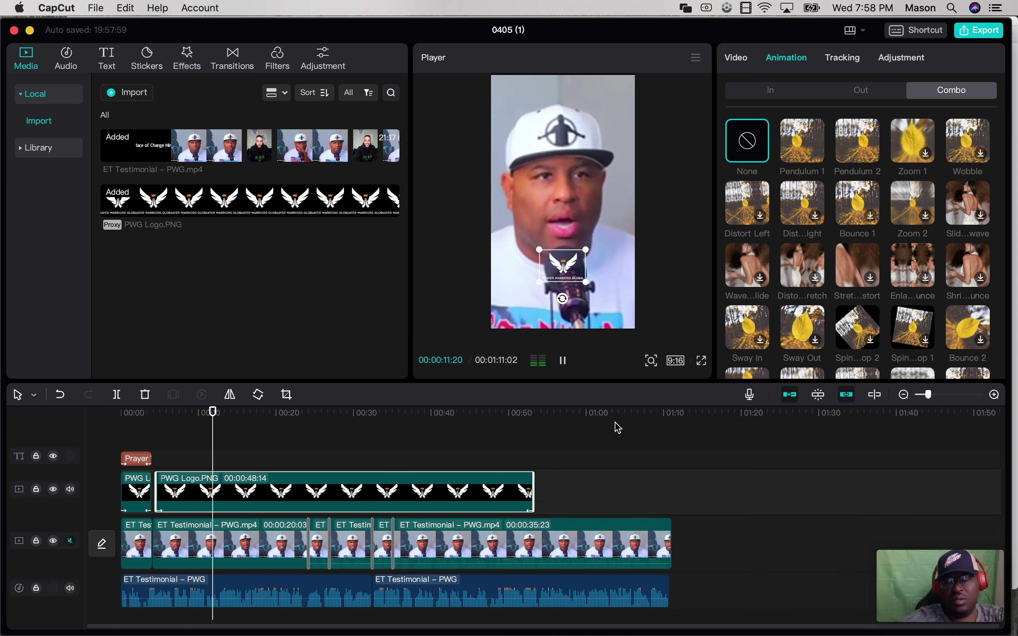
pyautogui.press('space')
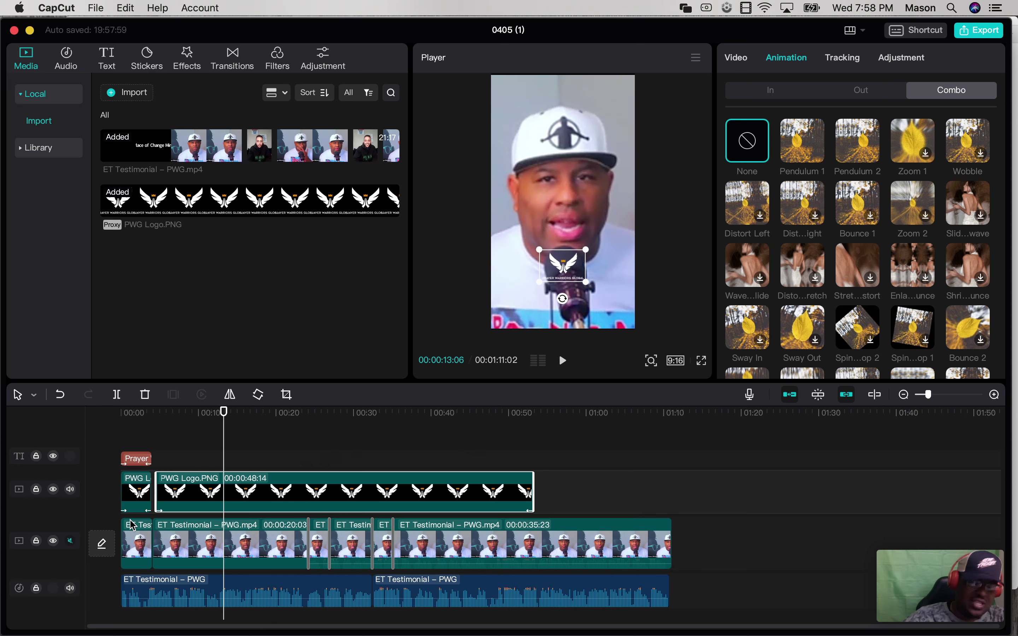
# Place the playhead just after the intro, at 00:00:04:04, and open the filter library
pyautogui.click(219, 413)
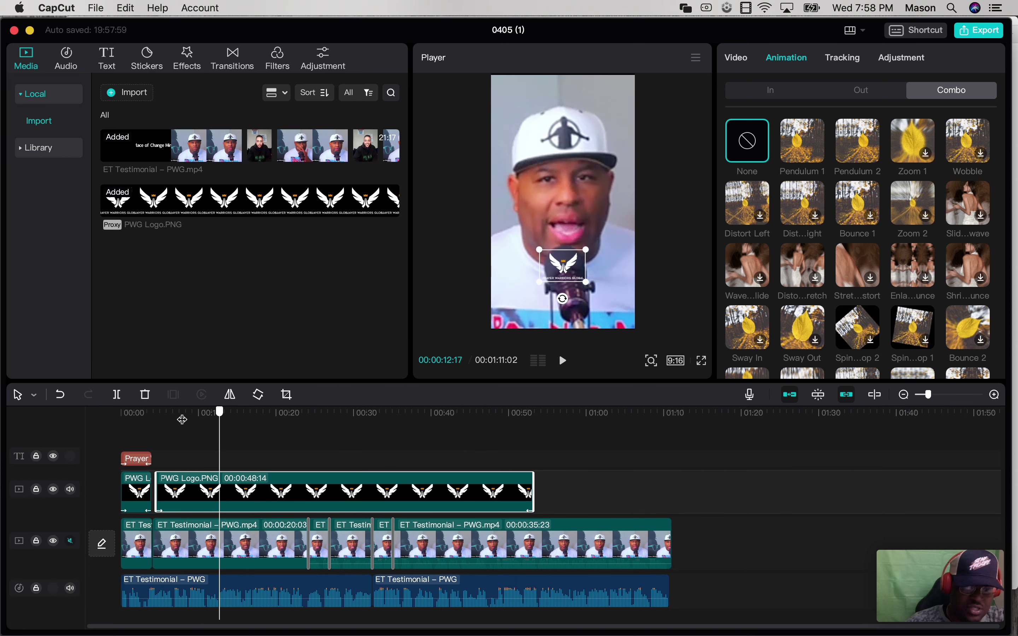
pyautogui.moveTo(155, 420); pyautogui.dragTo(153, 419)
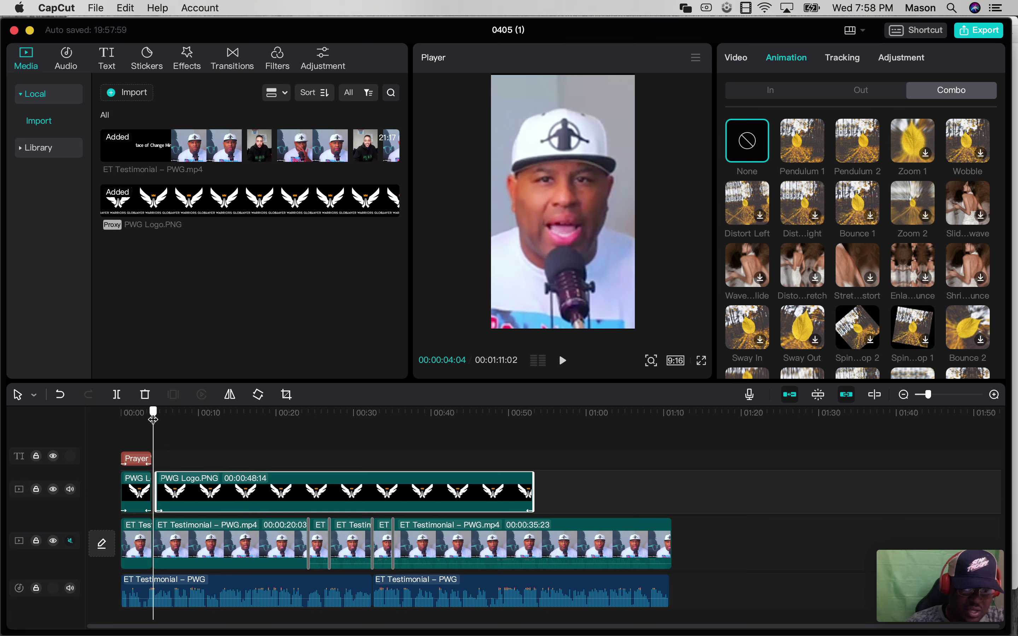
pyautogui.click(275, 62)
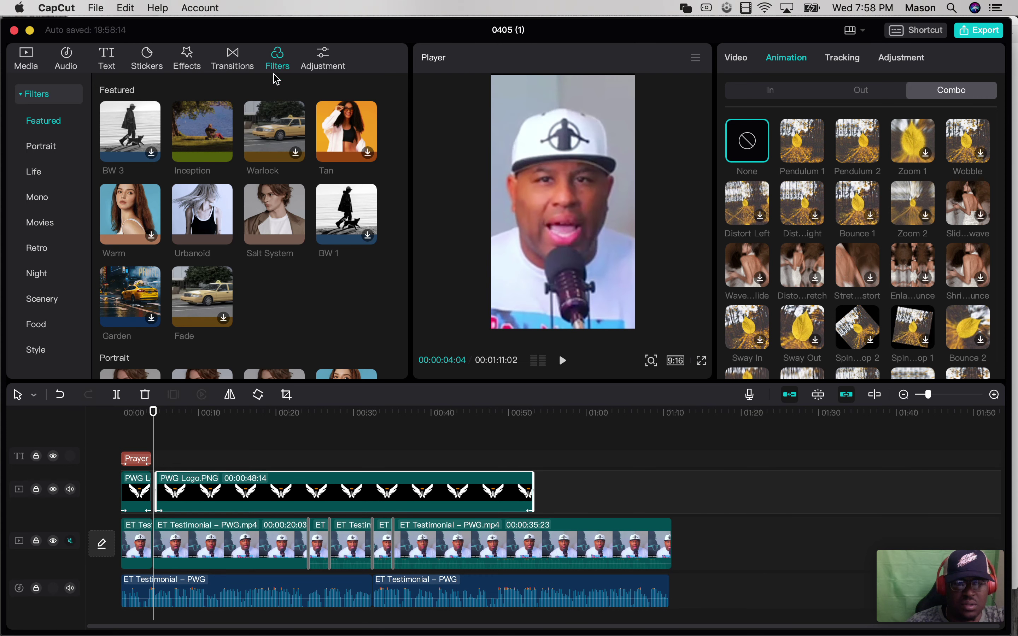